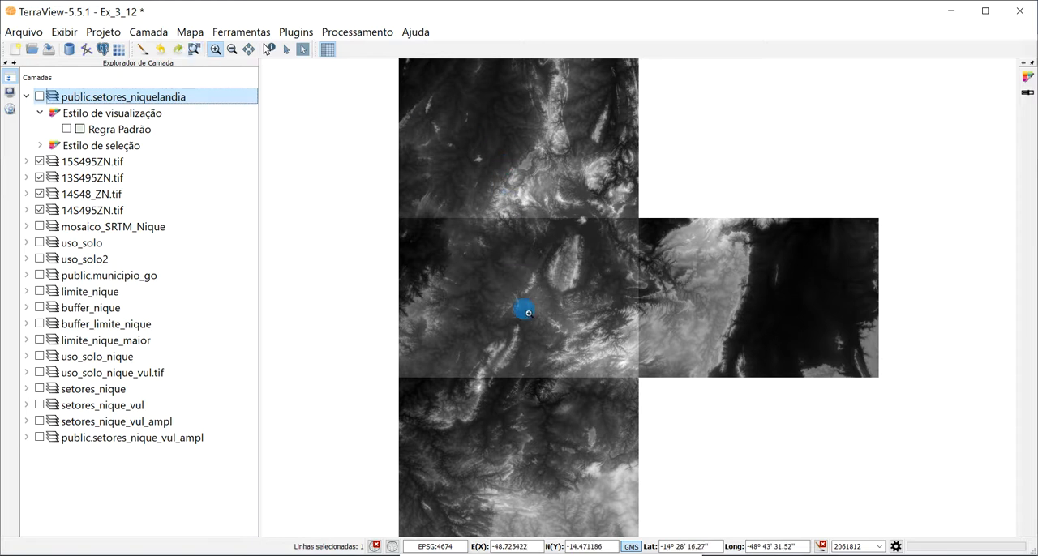
- Inspect the southern boundary of the public.setores_niquelandia sectors over the SRTM tiles using their default rule, and hide the layer
left_click(67, 130)
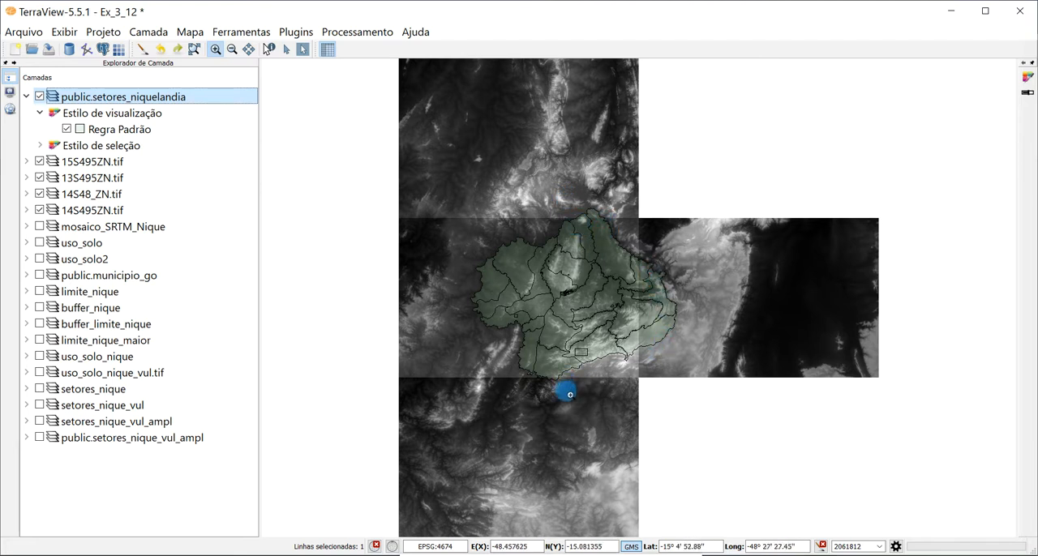
left_click_drag(477, 339, 596, 432)
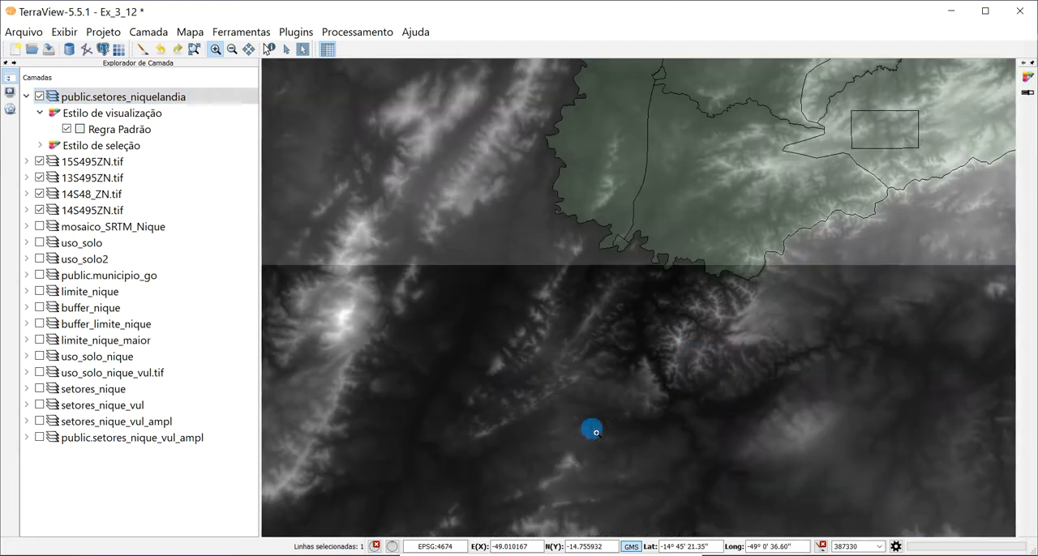
left_click_drag(598, 169, 843, 375)
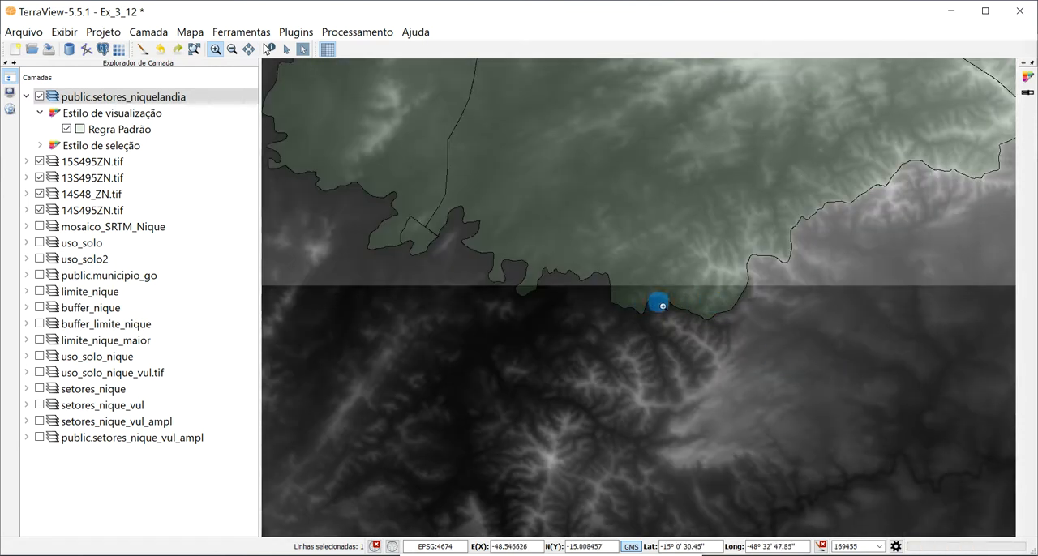
left_click(195, 50)
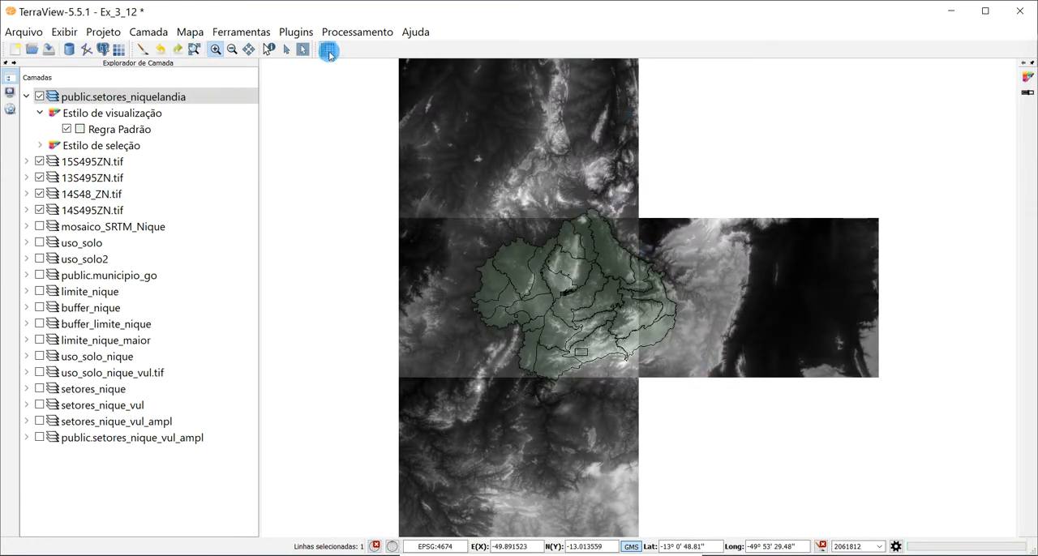
left_click(38, 97)
- Preview the Mosaico wizard for rasters 15S495ZN, 14S495ZN, 14S48_ZN and 13S495ZN through the output page, and close it without generating a mosaic
left_click(356, 32)
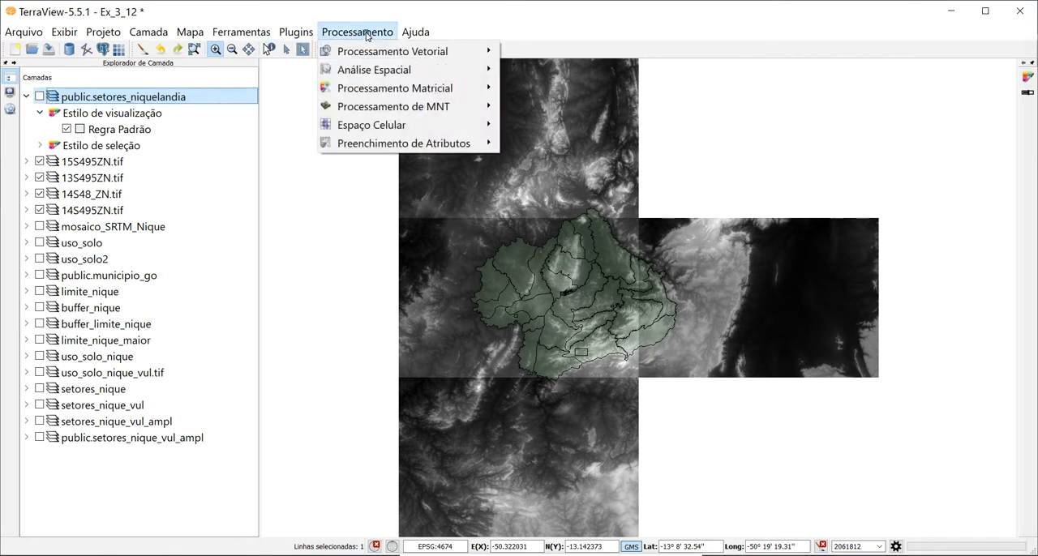
mouse_move(406, 87)
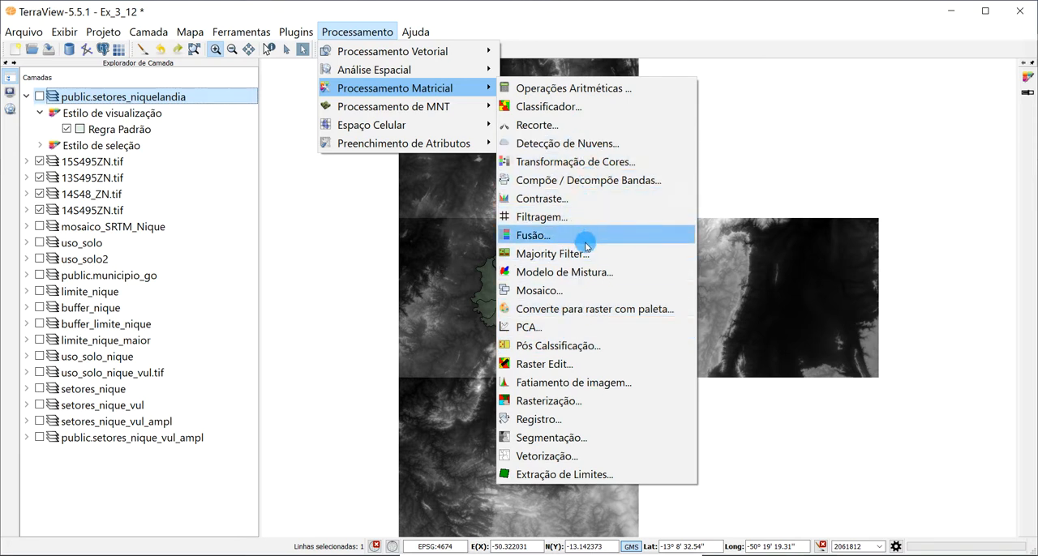
left_click(533, 292)
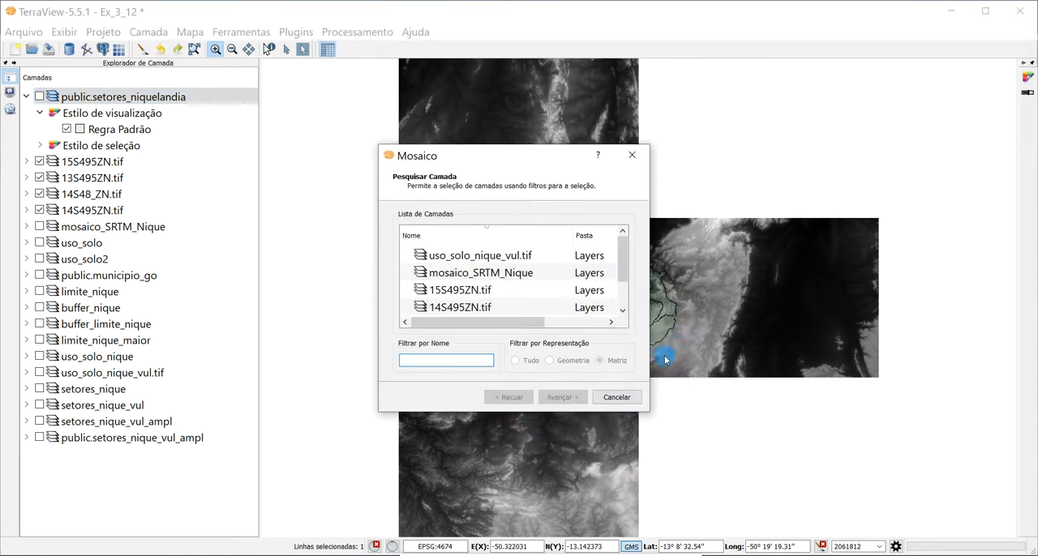
left_click_drag(654, 418, 789, 505)
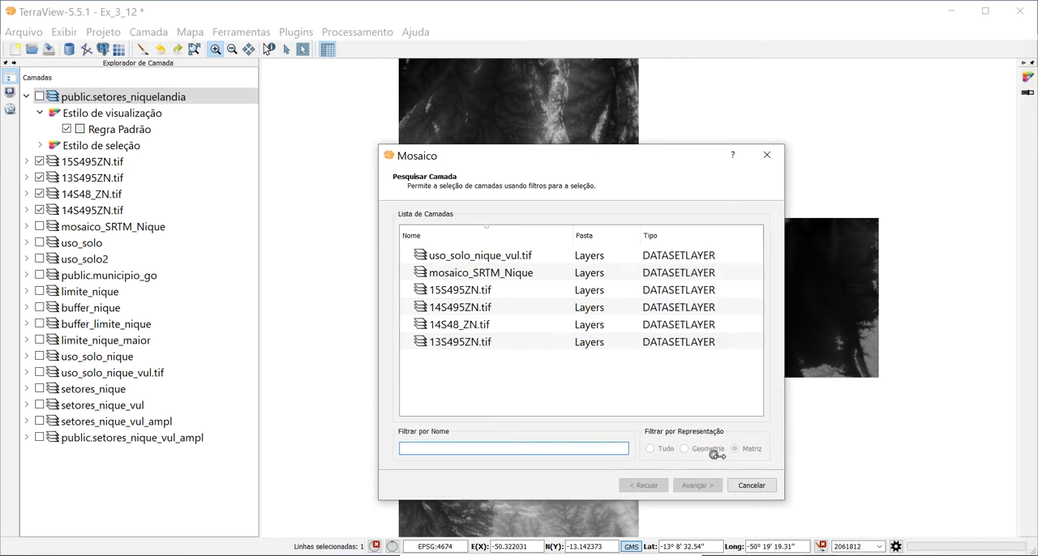
left_click(454, 290)
left_click(450, 311, "ctrl")
left_click(453, 325, "ctrl")
left_click(452, 342, "ctrl")
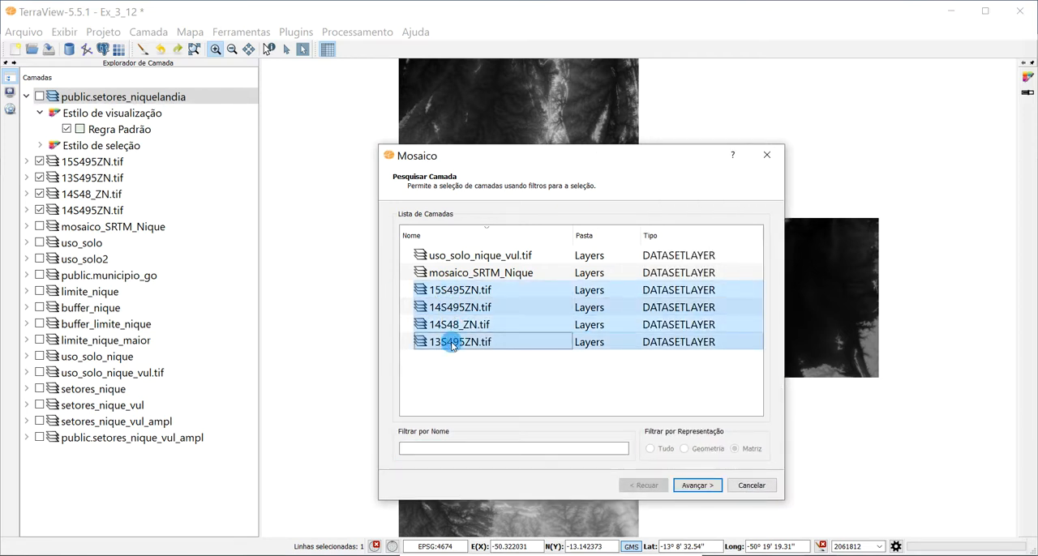
left_click(699, 486)
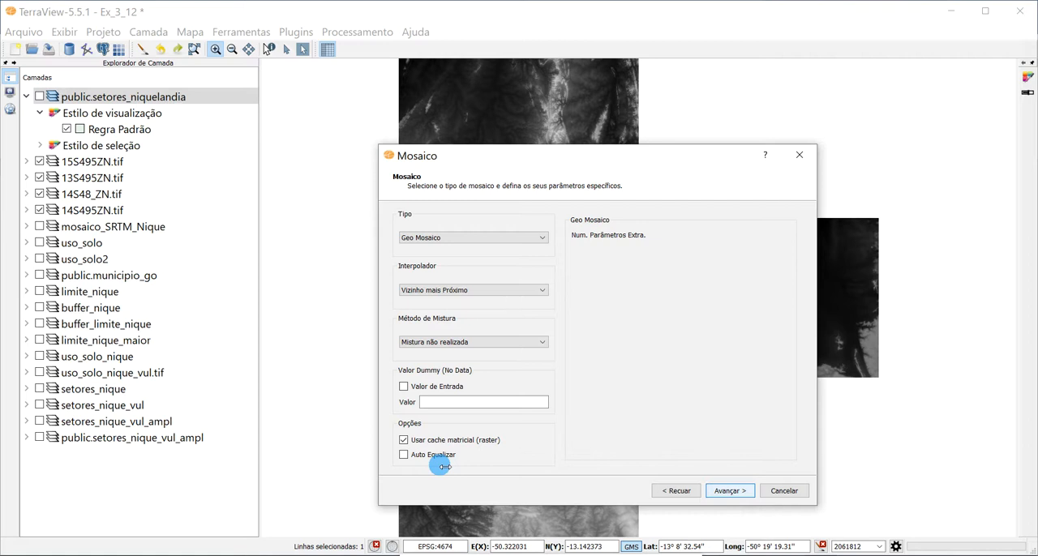
left_click(730, 490)
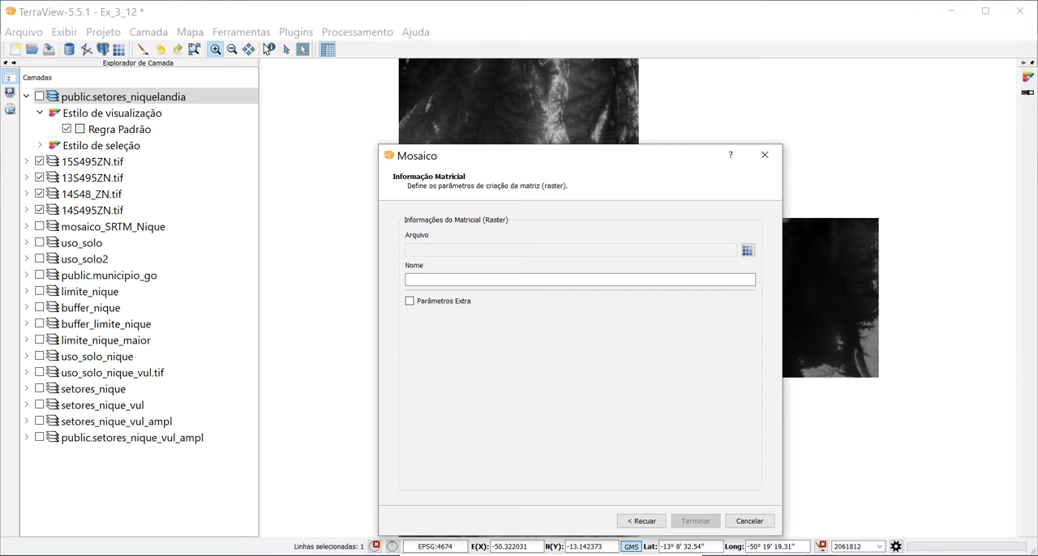
left_click(749, 520)
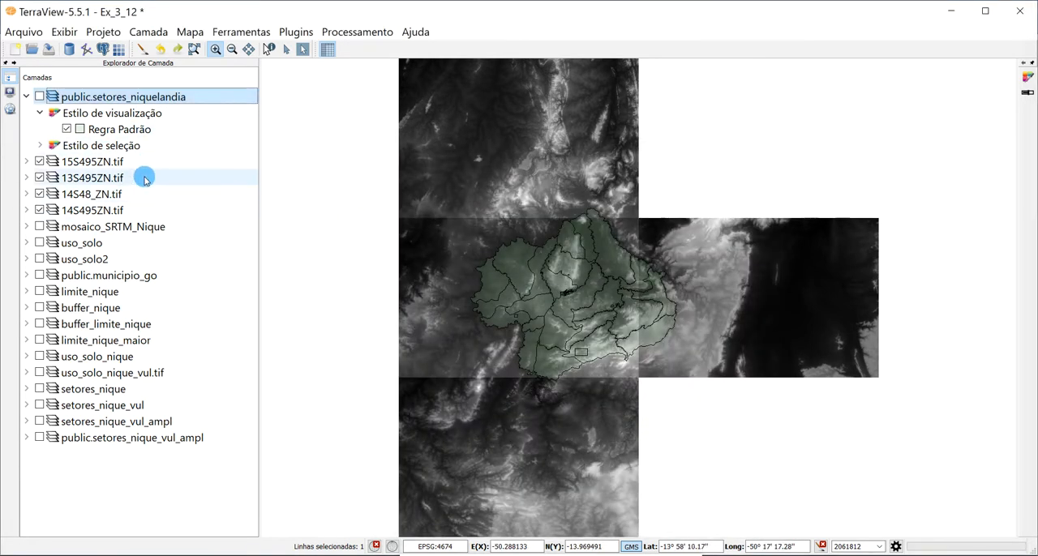
- View the layer information of 15S495ZN.tif and its spatial reference system chooser without assigning one
mouse_move(81, 166)
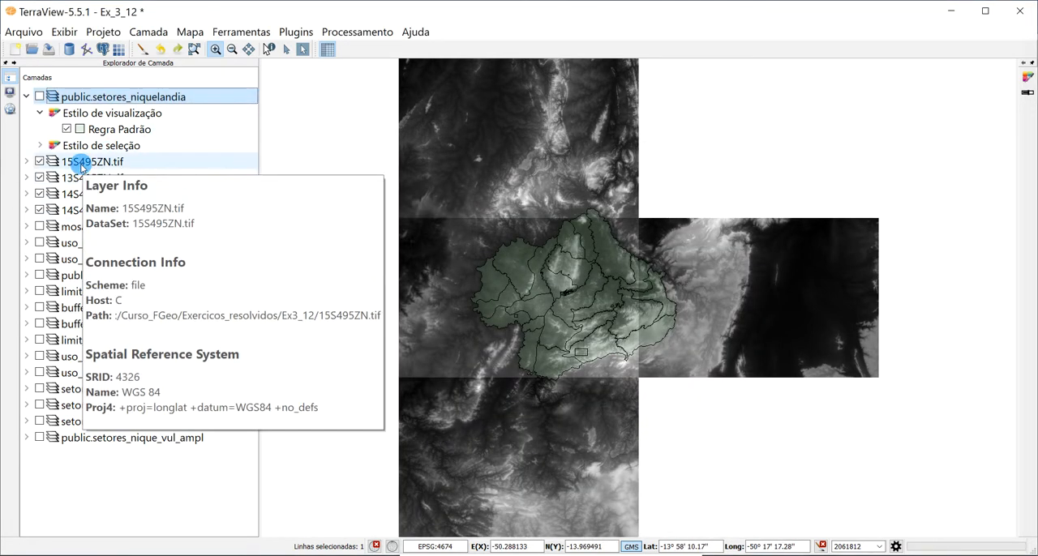
left_click(101, 167)
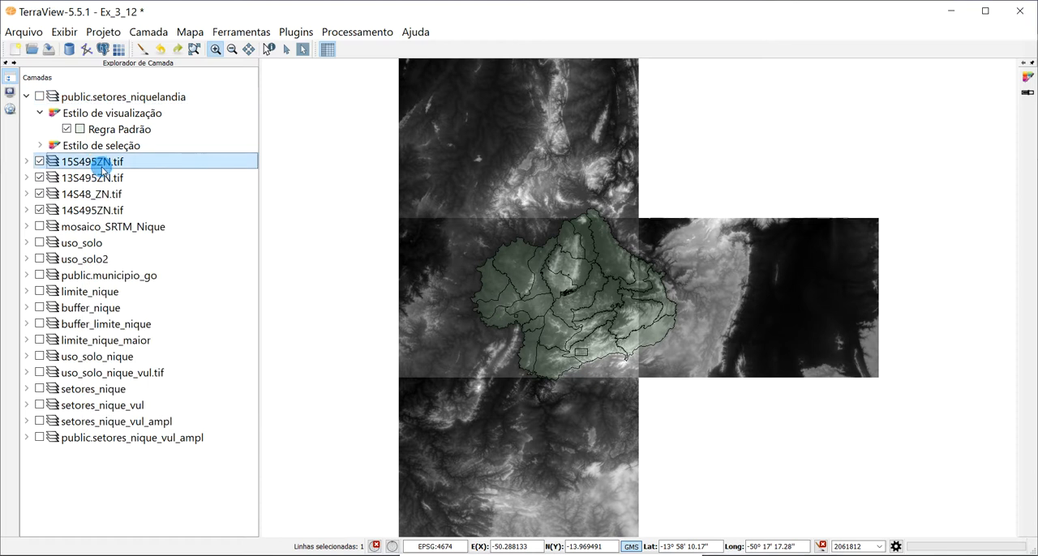
right_click(102, 166)
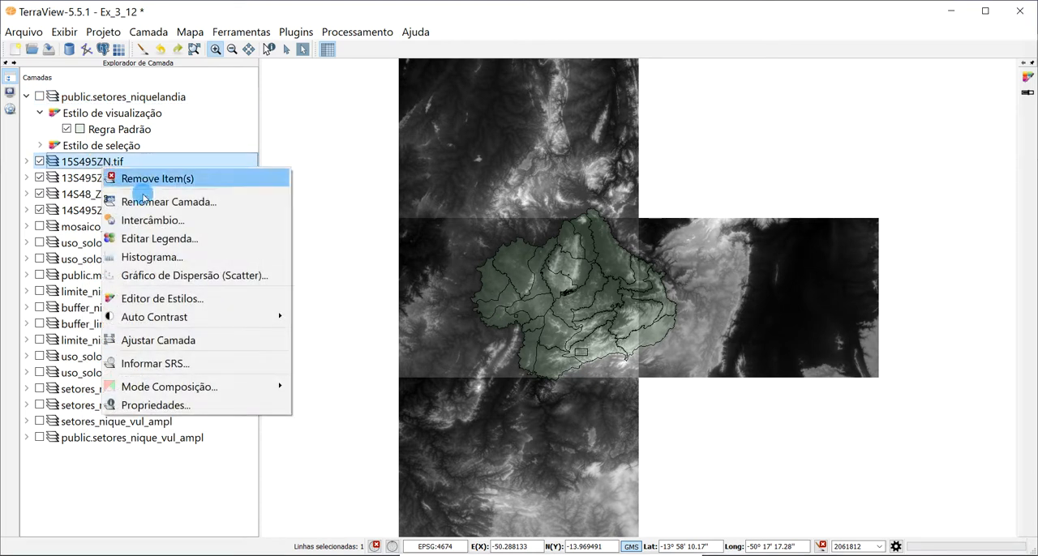
left_click(201, 367)
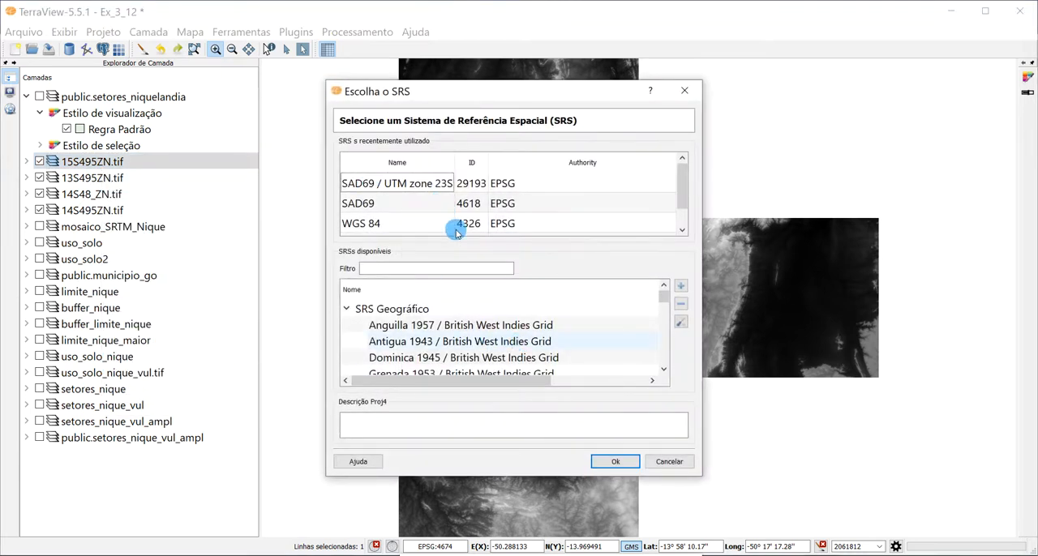
left_click(669, 462)
- Open the spatial reference system chooser for all four SRTM tile layers together and close it without assigning one
left_click(97, 177, "ctrl")
left_click(111, 194, "ctrl")
left_click(111, 208, "ctrl")
right_click(102, 193)
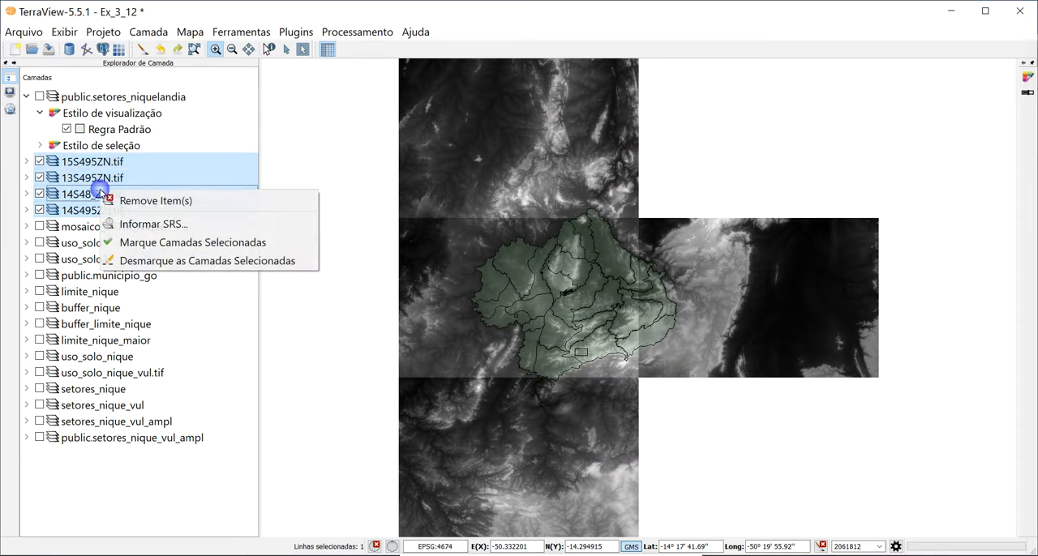
left_click(197, 225)
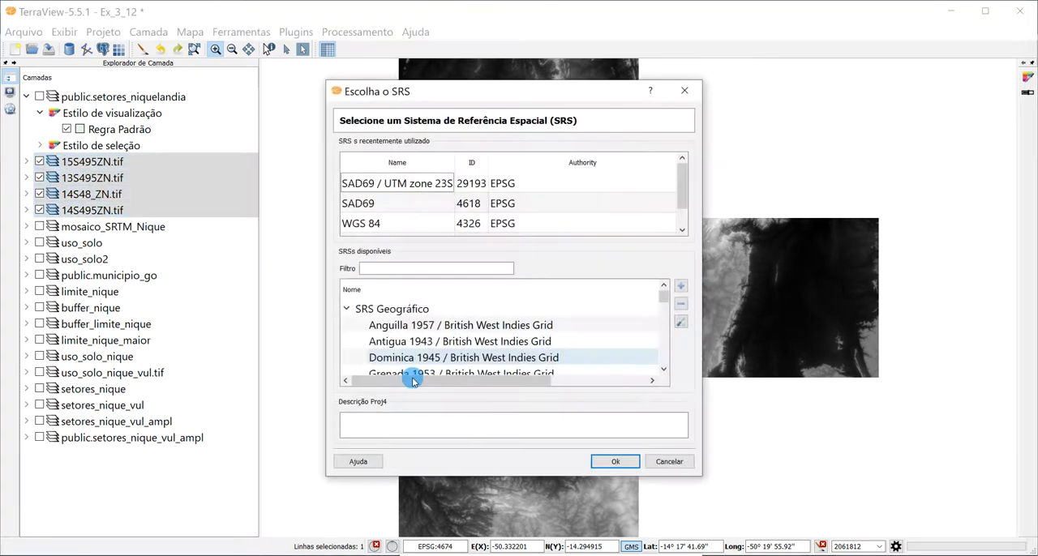
left_click(670, 461)
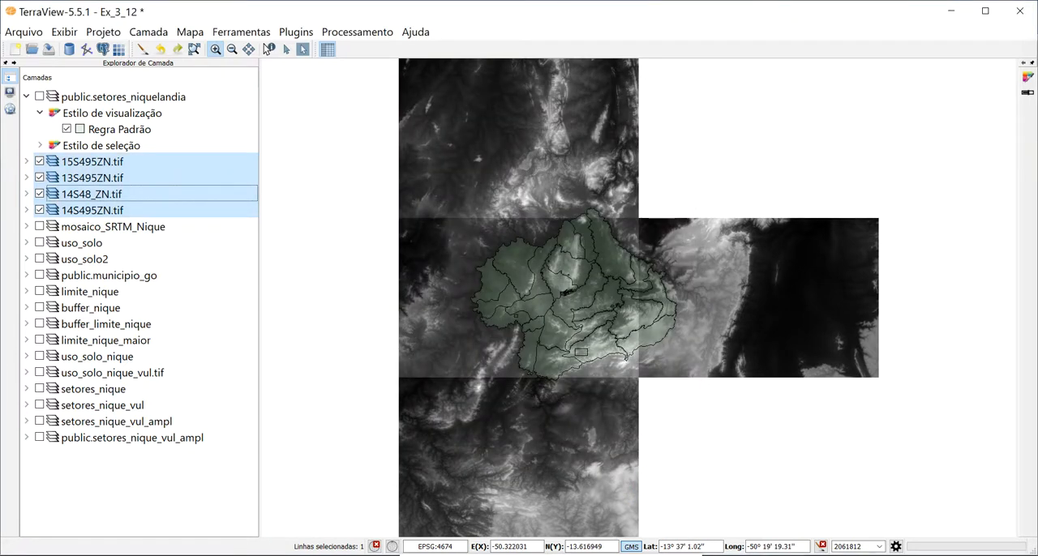
- Hide the four SRTM tile layers, display the mosaico_SRTM_Nique layer instead, and redraw the map
left_click(43, 194)
left_click(43, 178)
left_click(42, 161)
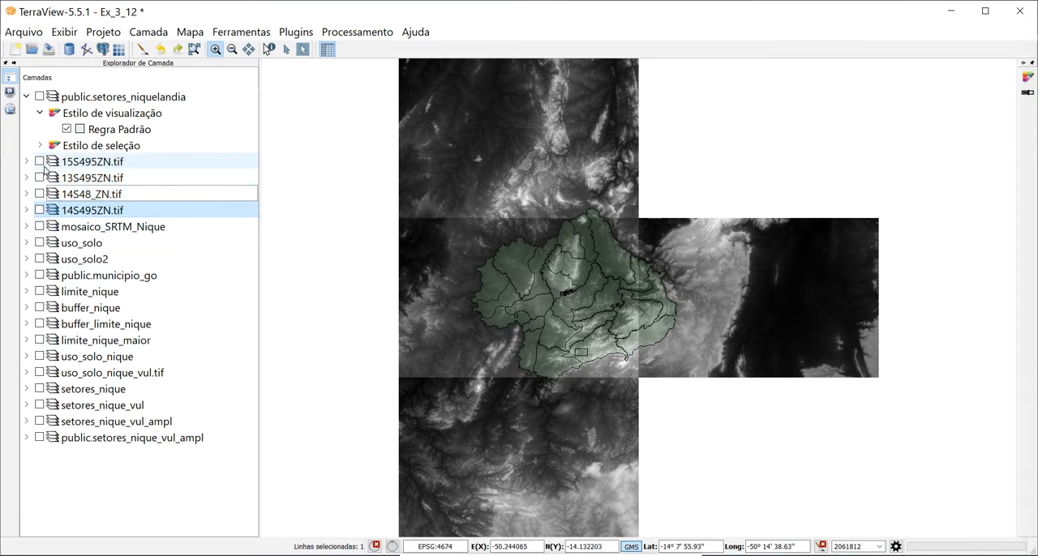
left_click(70, 227)
left_click(39, 227)
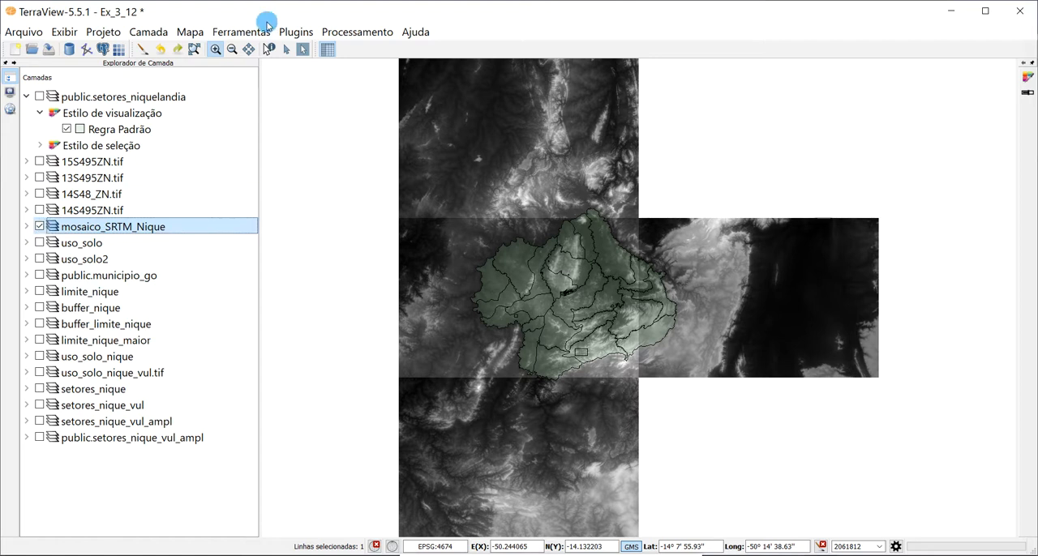
left_click(144, 51)
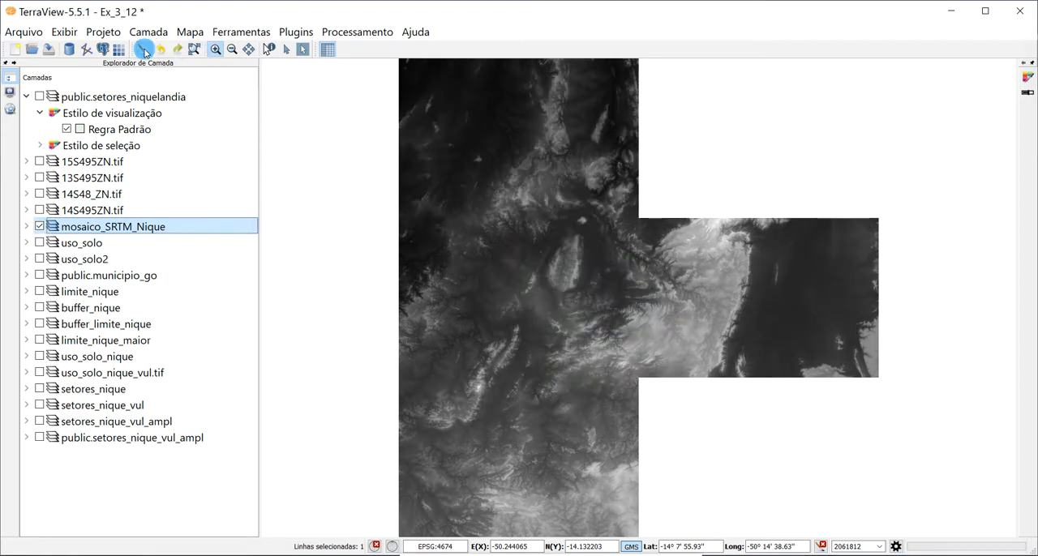
- Overlay the public.setores_niquelandia layer on the SRTM mosaic for comparison and turn off its default rule
left_click(40, 98)
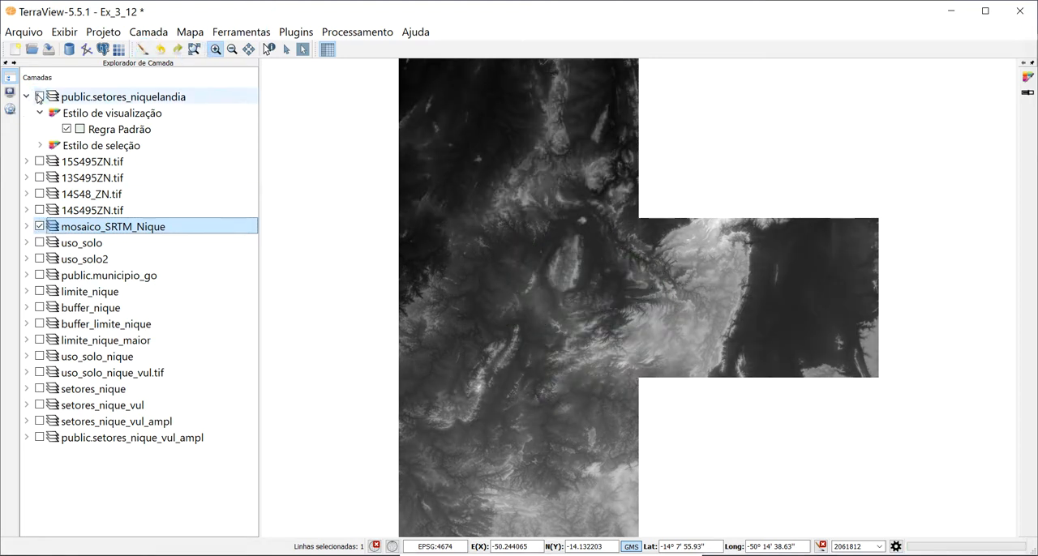
left_click(69, 130)
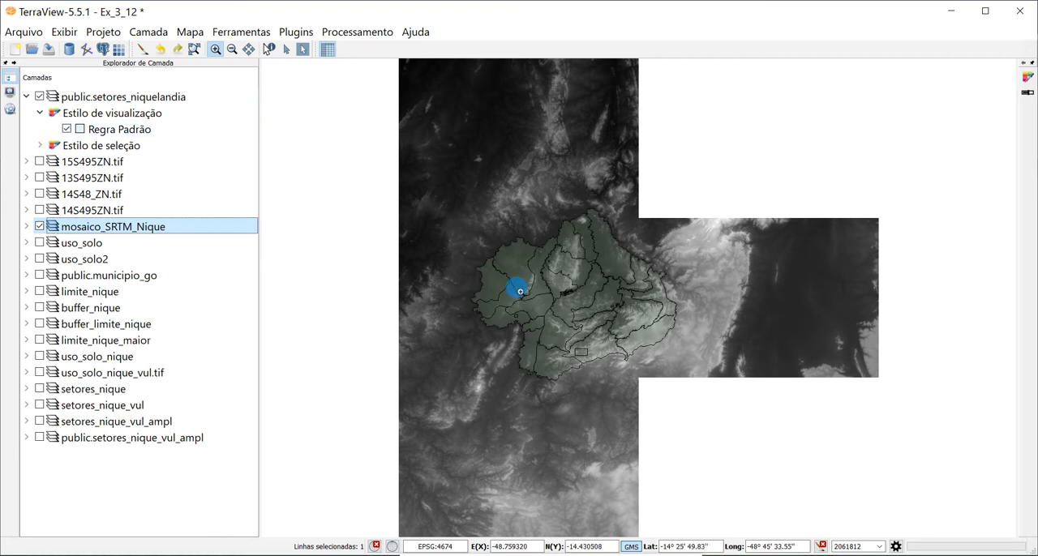
left_click(66, 131)
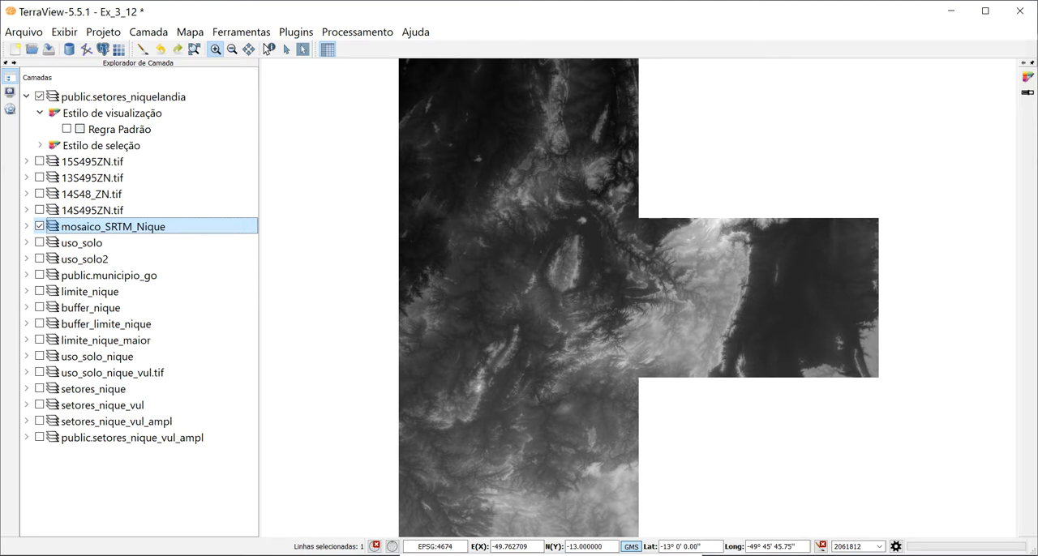
- Hide the mosaico_SRTM_Nique layer, display the uso_solo layer instead, and redraw the map
left_click(50, 243)
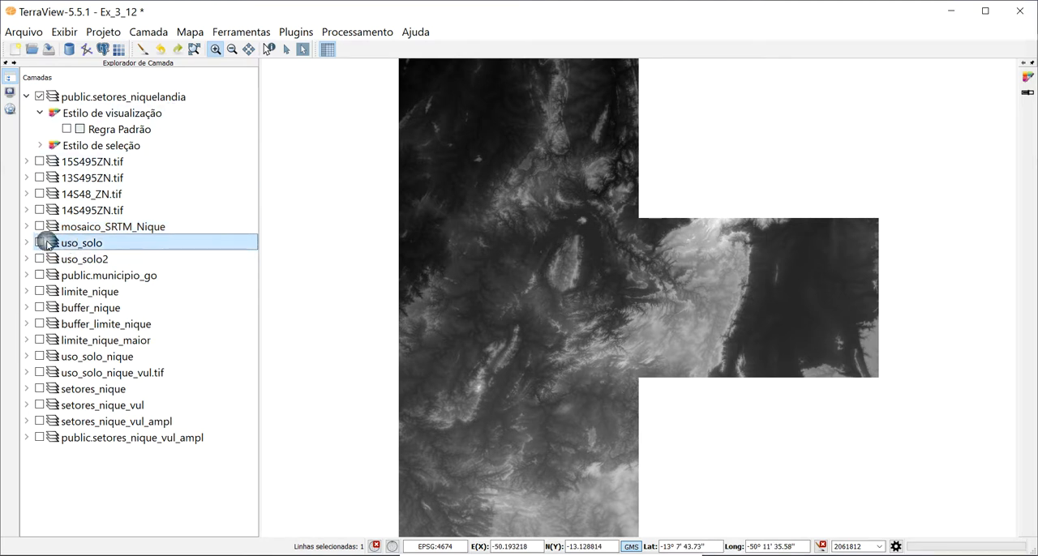
left_click(39, 242)
left_click(144, 51)
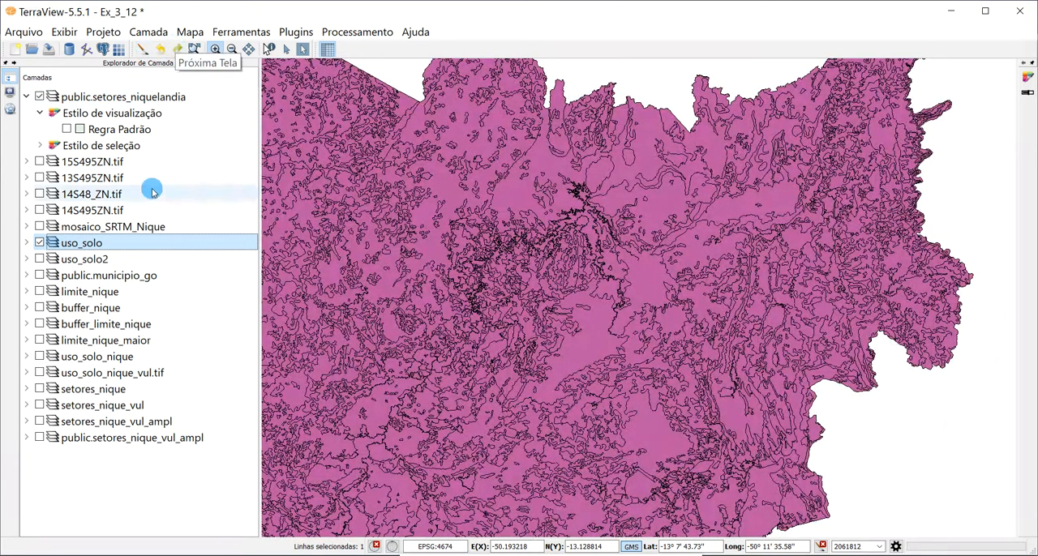
- Turn on the default rule of public.setores_niquelandia over the land-use layer and fit the full extent in the map
left_click(66, 130)
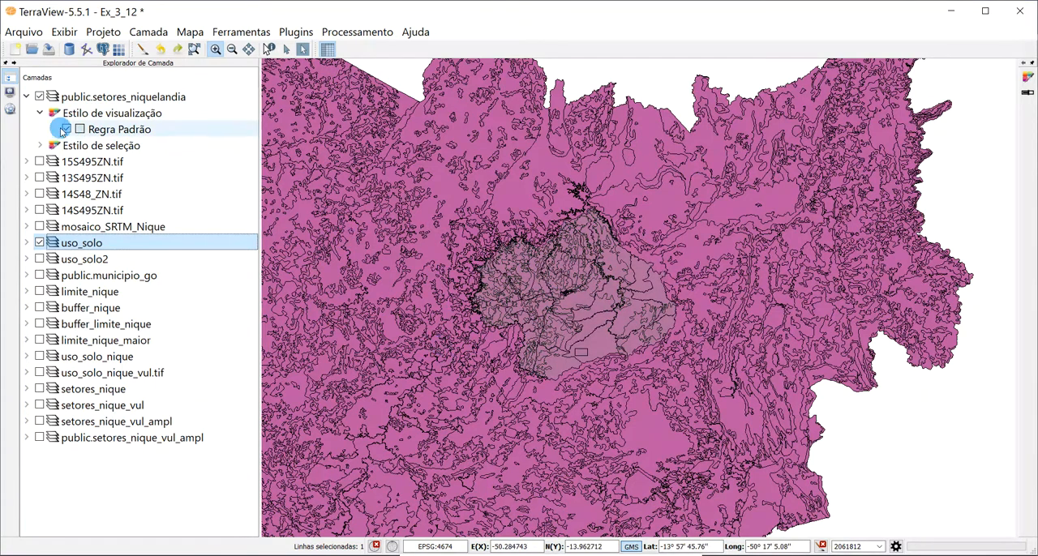
left_click(69, 128)
left_click(69, 128)
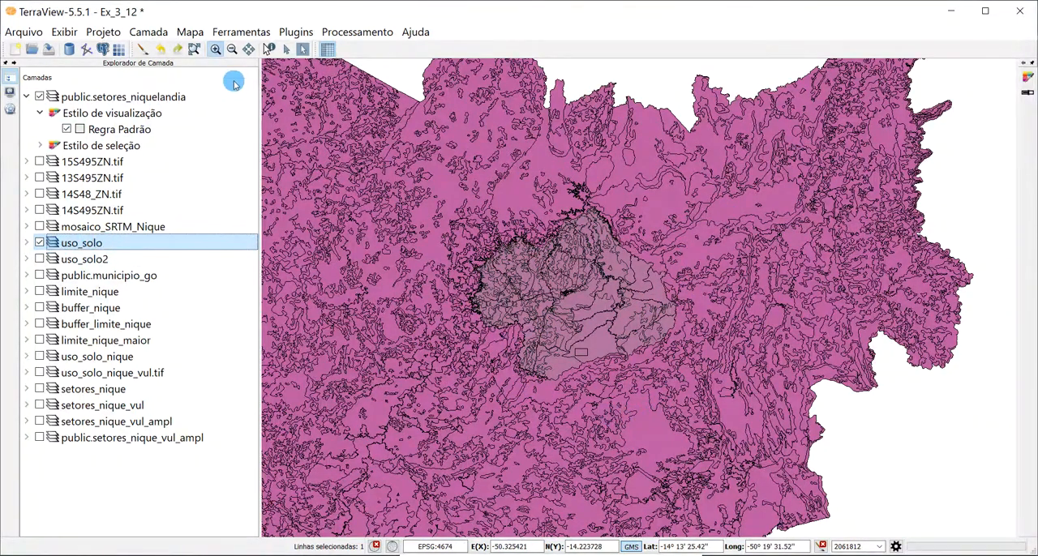
left_click(193, 49)
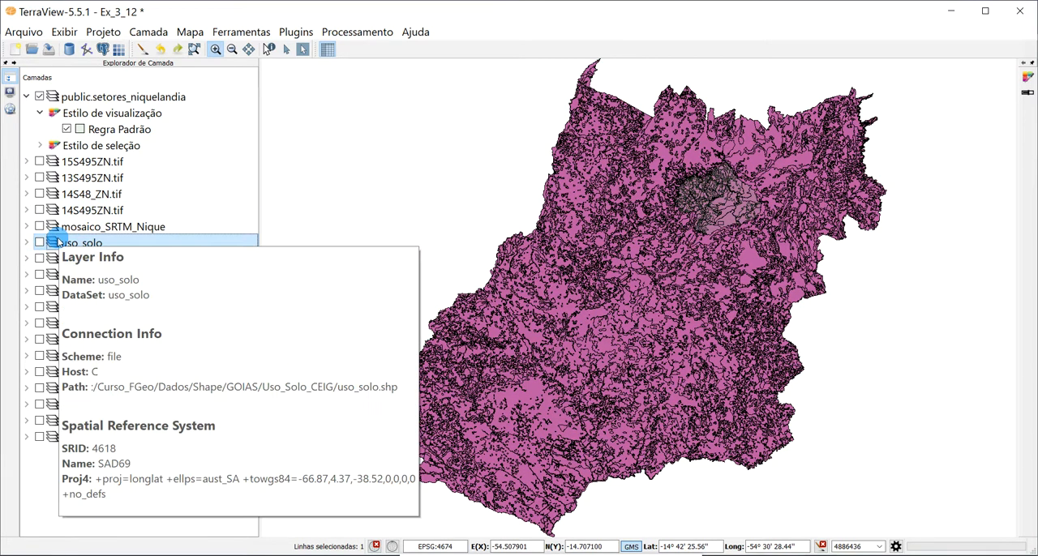
- Hide the uso_solo layer and check its geometries for errors, including features that have null geometries
mouse_move(78, 281)
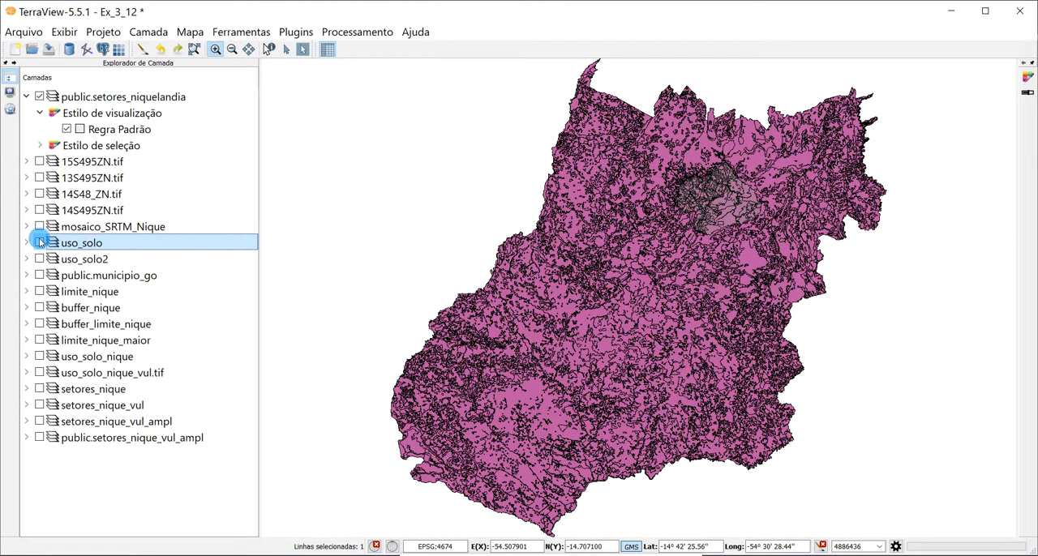
left_click(356, 32)
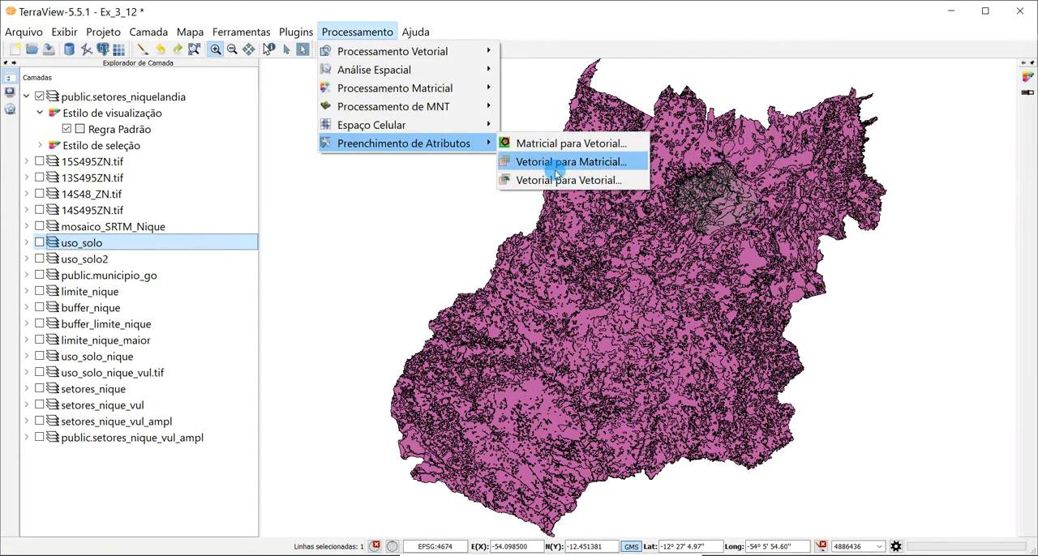
mouse_move(454, 51)
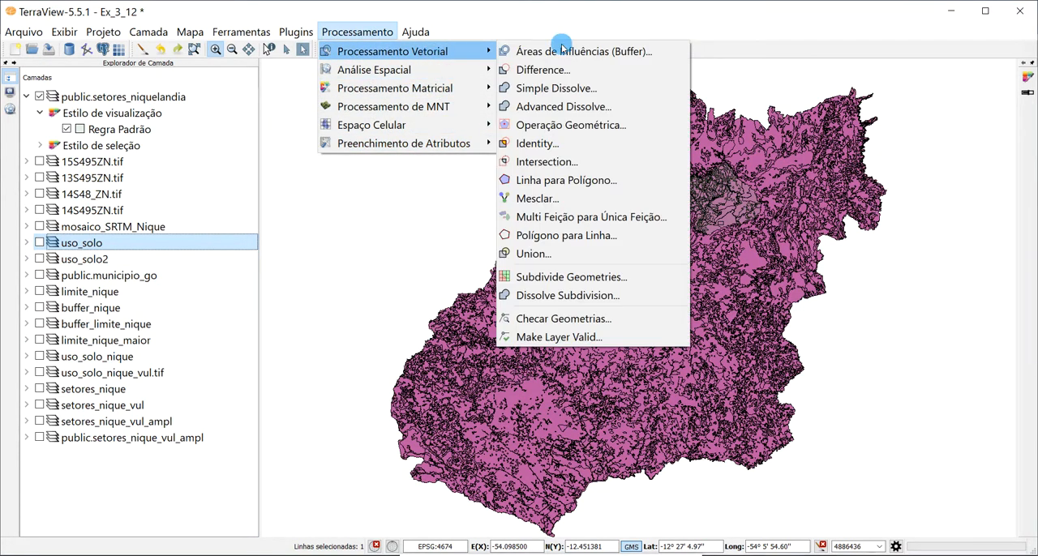
left_click(579, 320)
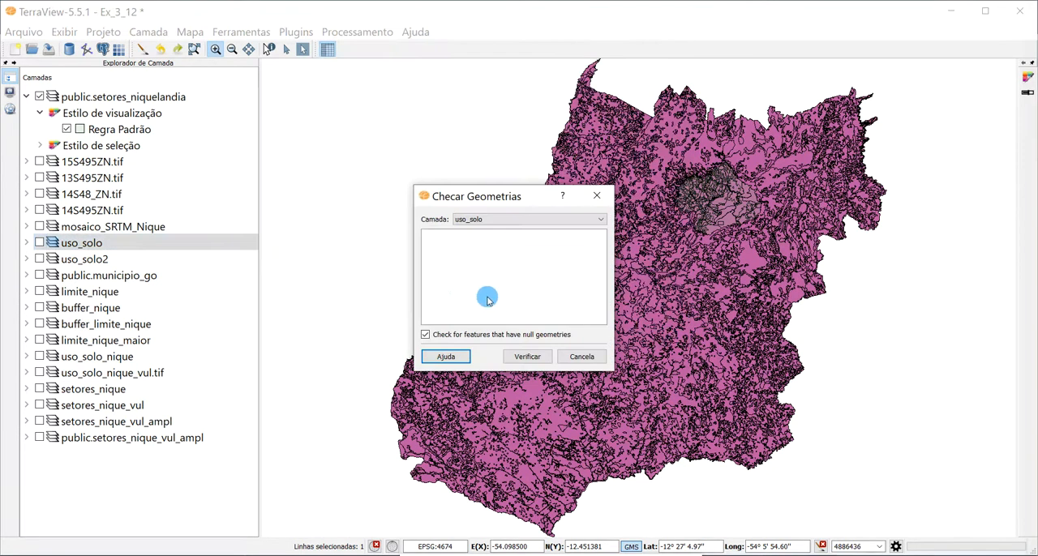
left_click(527, 359)
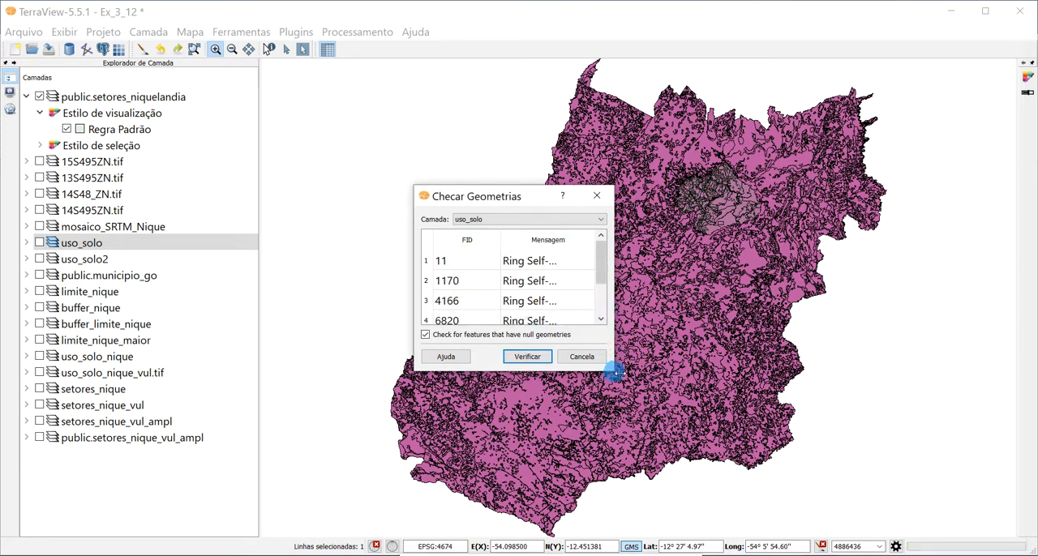
- Widen the geometry check results to read the full error messages for uso_solo, and close the check
left_click_drag(615, 372, 740, 370)
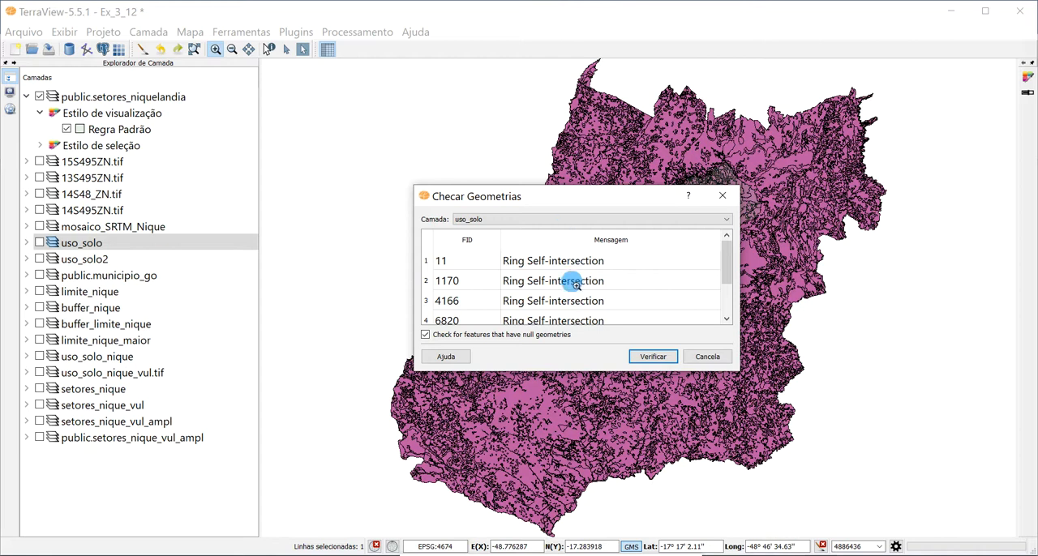
left_click(720, 362)
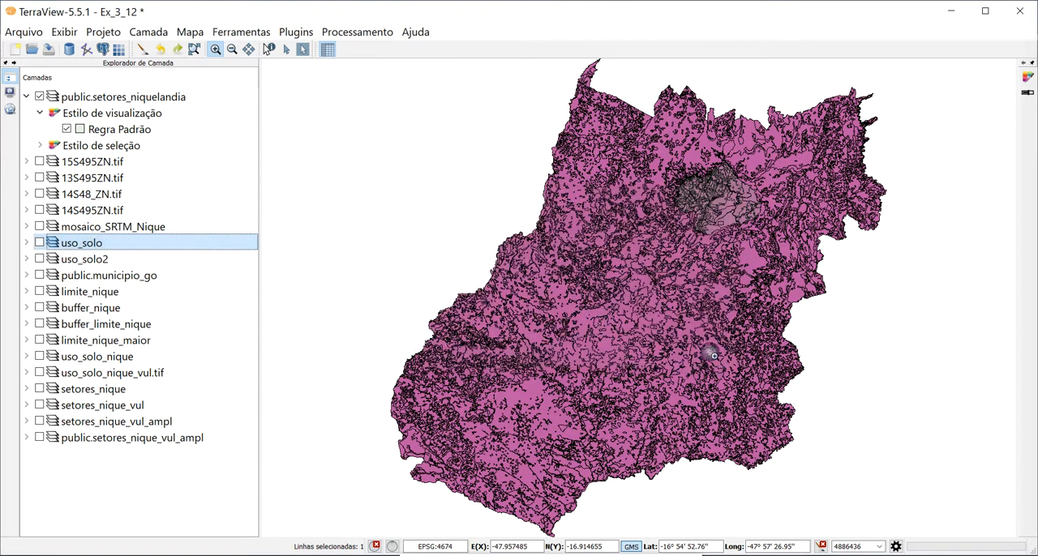
left_click(353, 33)
mouse_move(387, 51)
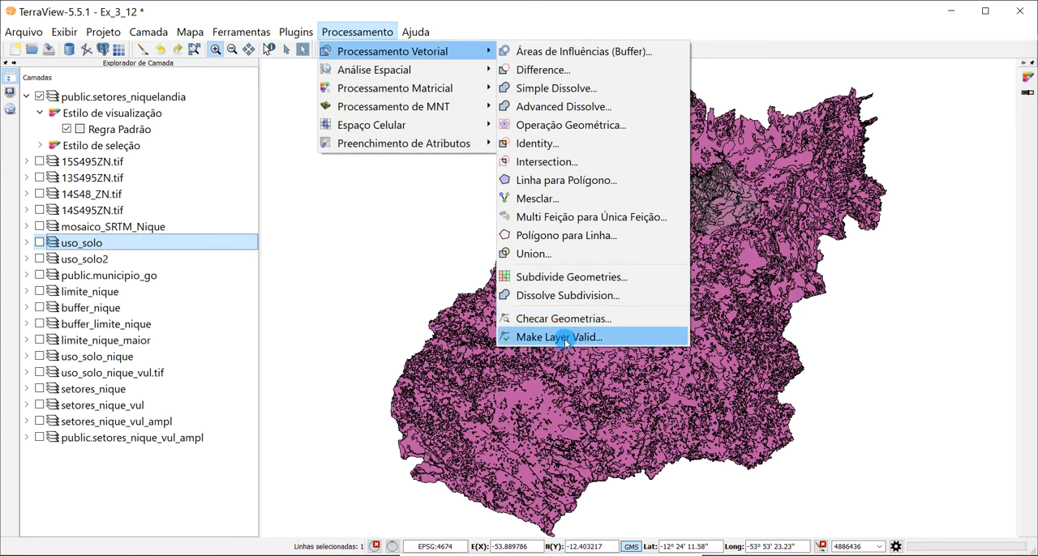
left_click(513, 12)
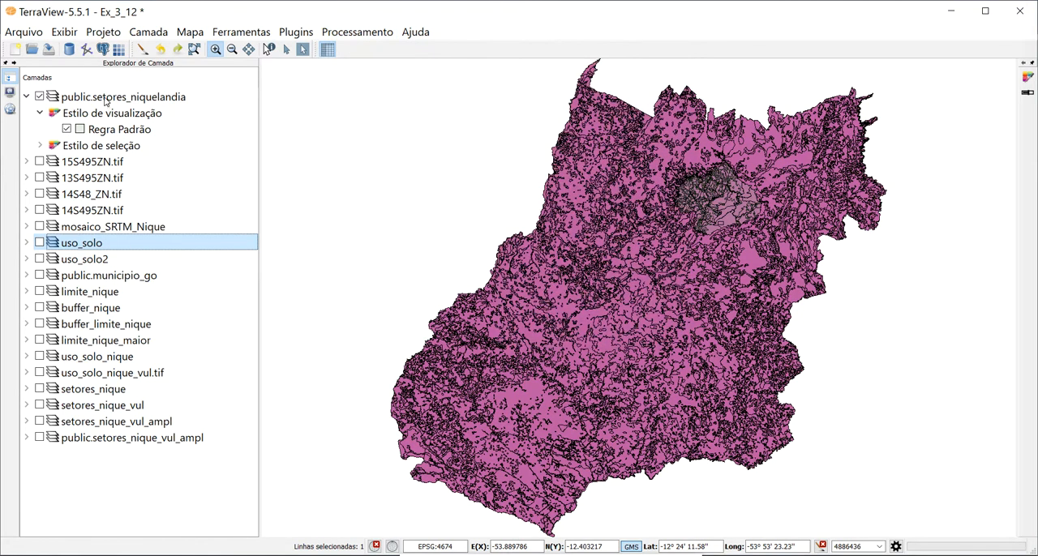
- Display the uso_solo2 layer beneath the public.setores_niquelandia sectors
left_click(73, 260)
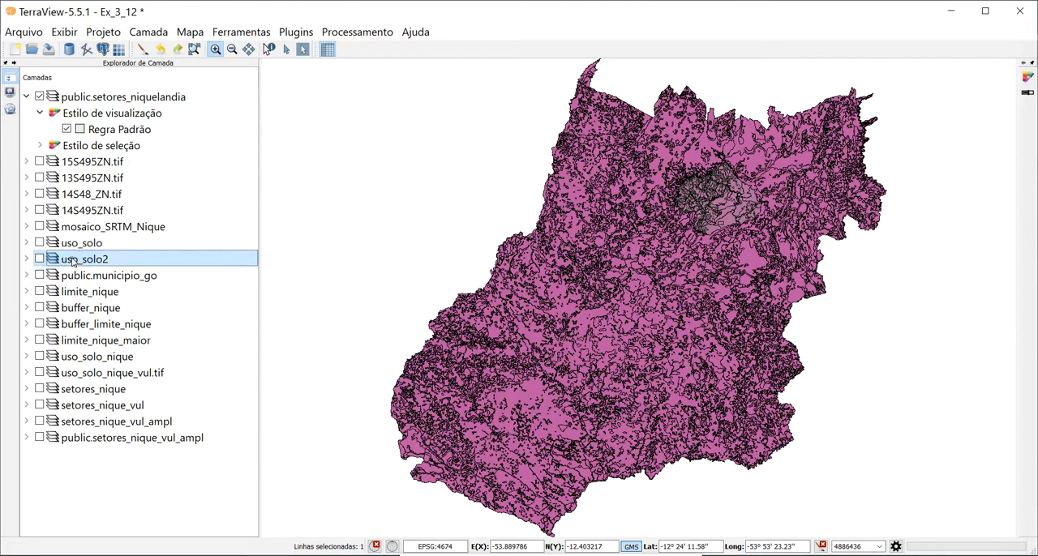
left_click(40, 260)
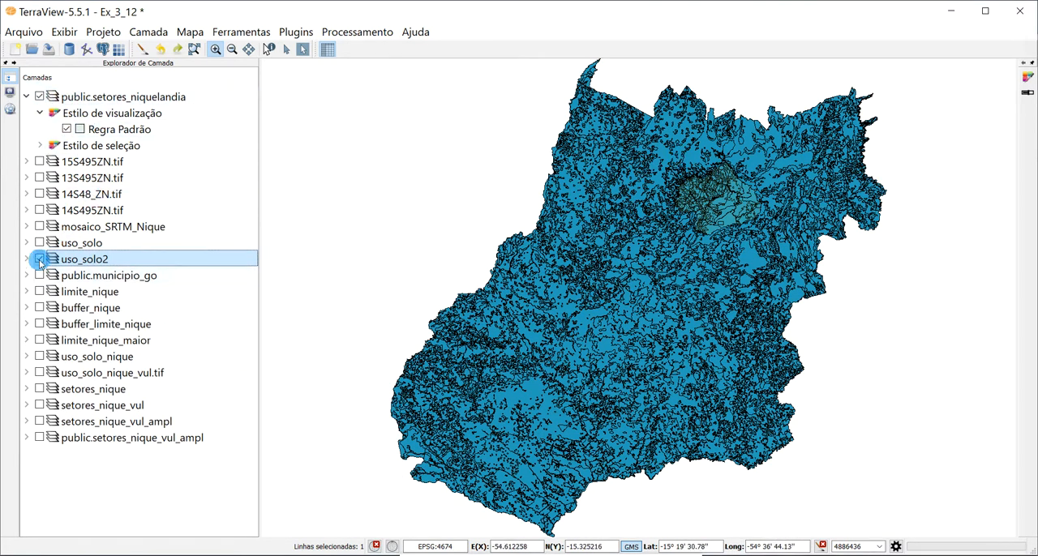
- Hide the uso_solo2 layer and fit the redrawn map to the extent of public.setores_niquelandia
left_click(65, 96)
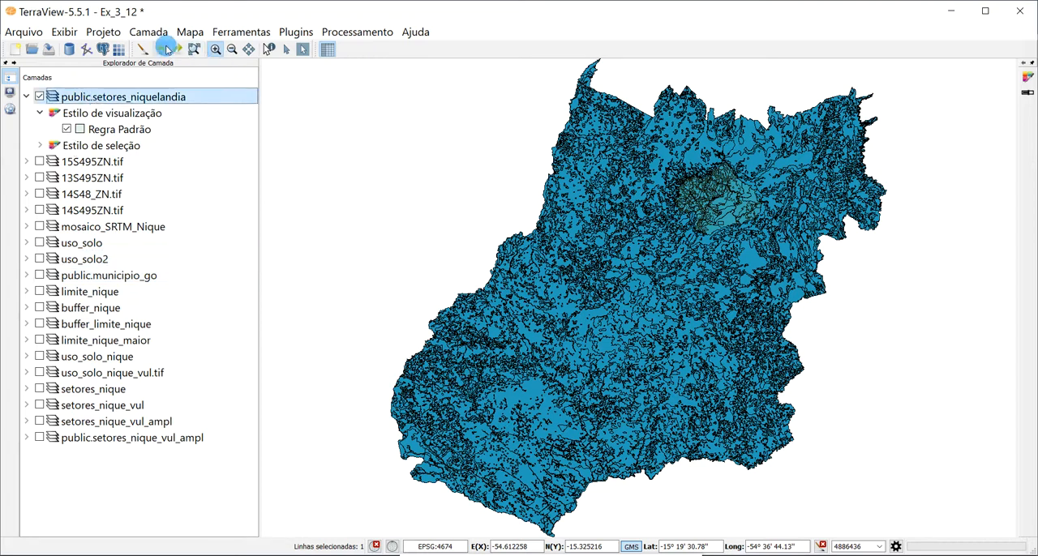
left_click(142, 49)
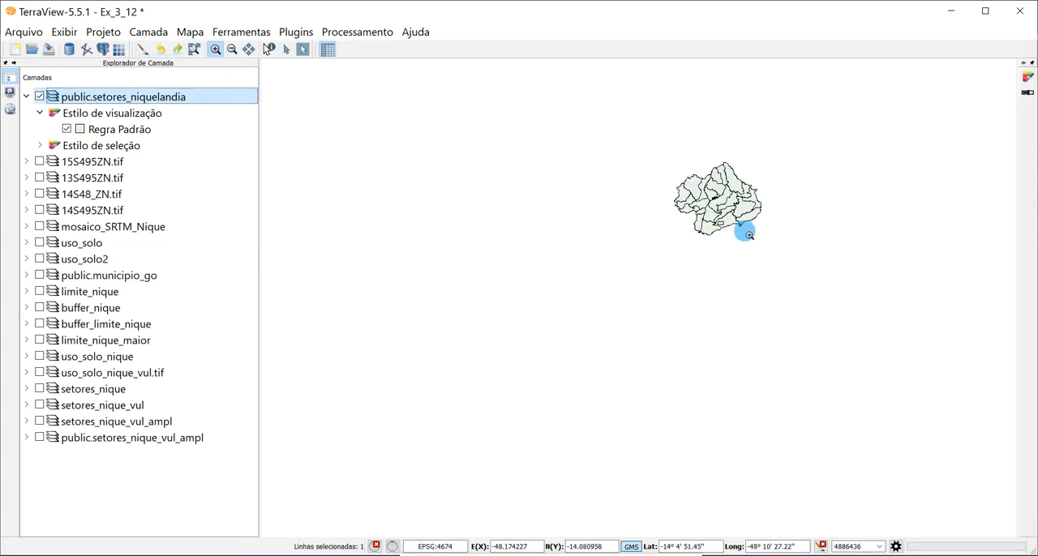
left_click(194, 50)
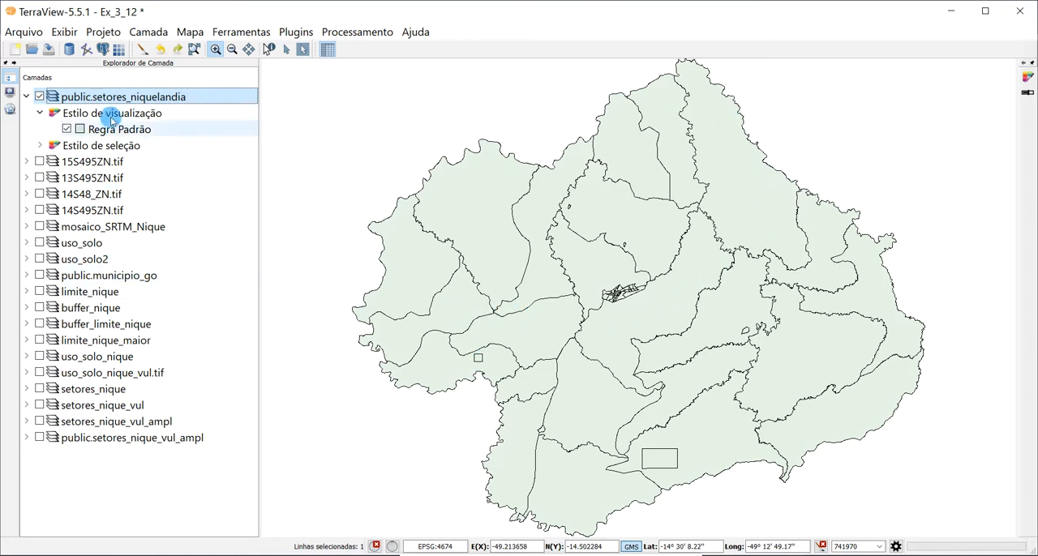
- Hide public.setores_niquelandia and display the public.municipio_go layer at its full extent
left_click(40, 96)
left_click(94, 279)
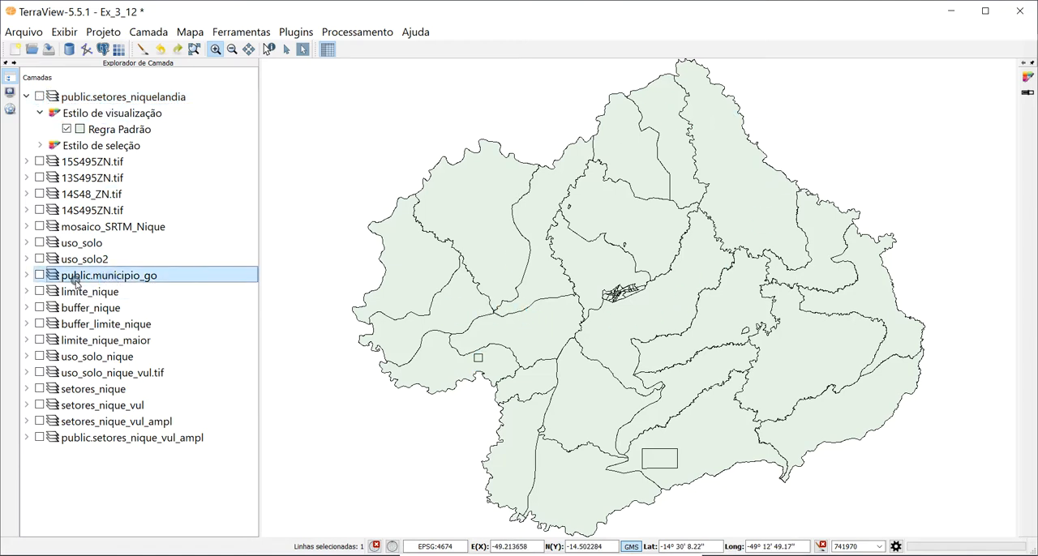
left_click(40, 279)
left_click(194, 51)
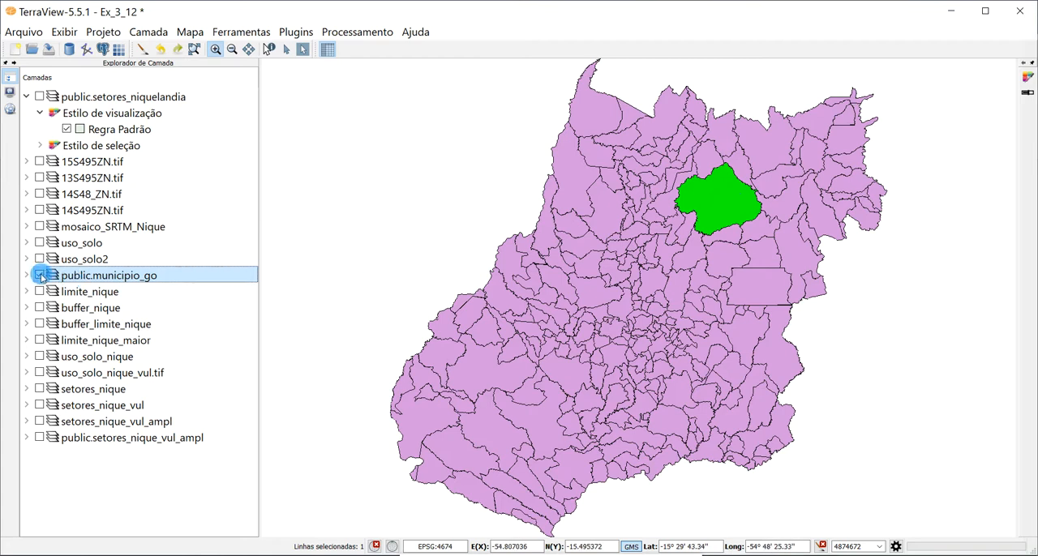
- Replace the public.municipio_go layer with limite_nique on the map and redraw it
left_click(62, 294)
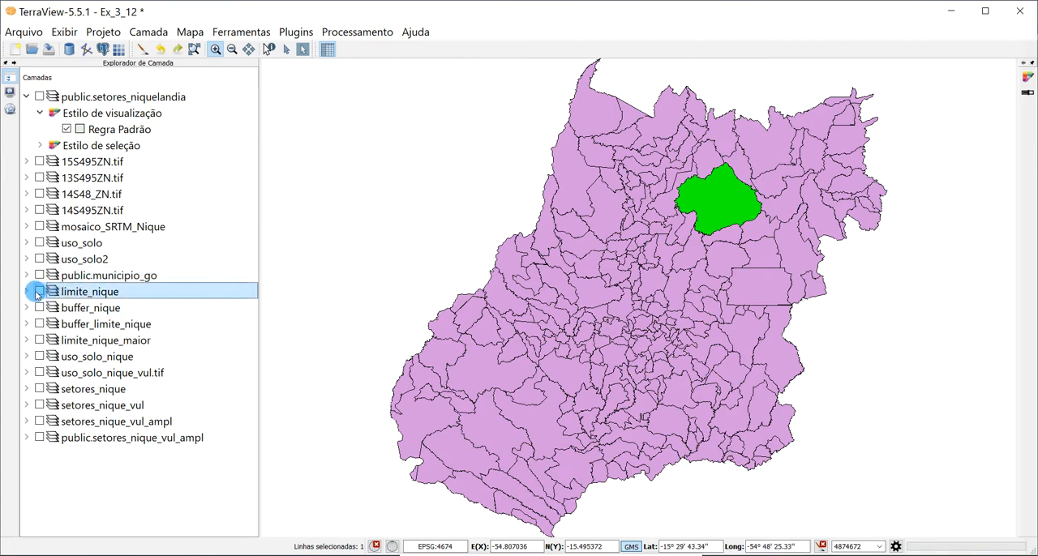
left_click(37, 291)
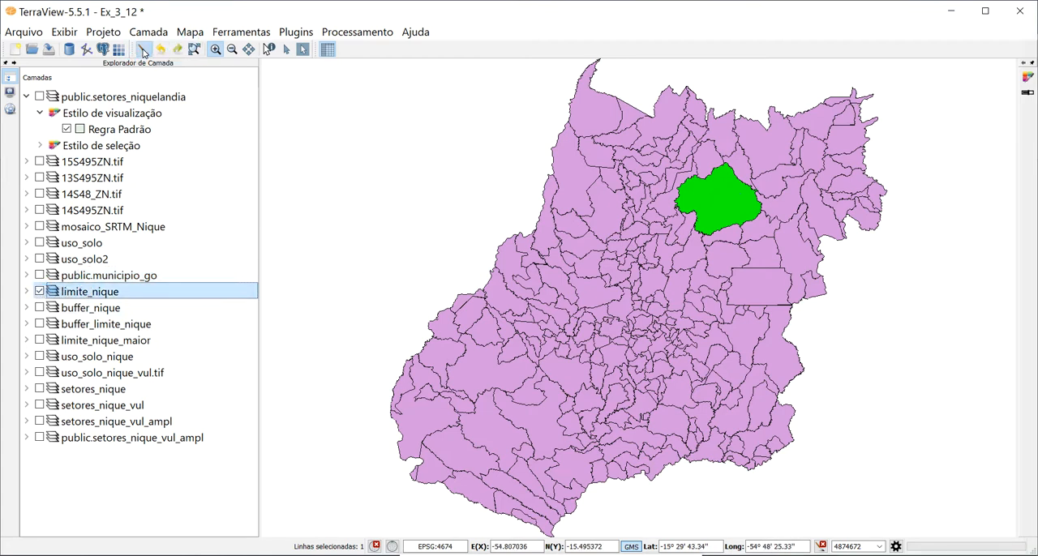
left_click(142, 50)
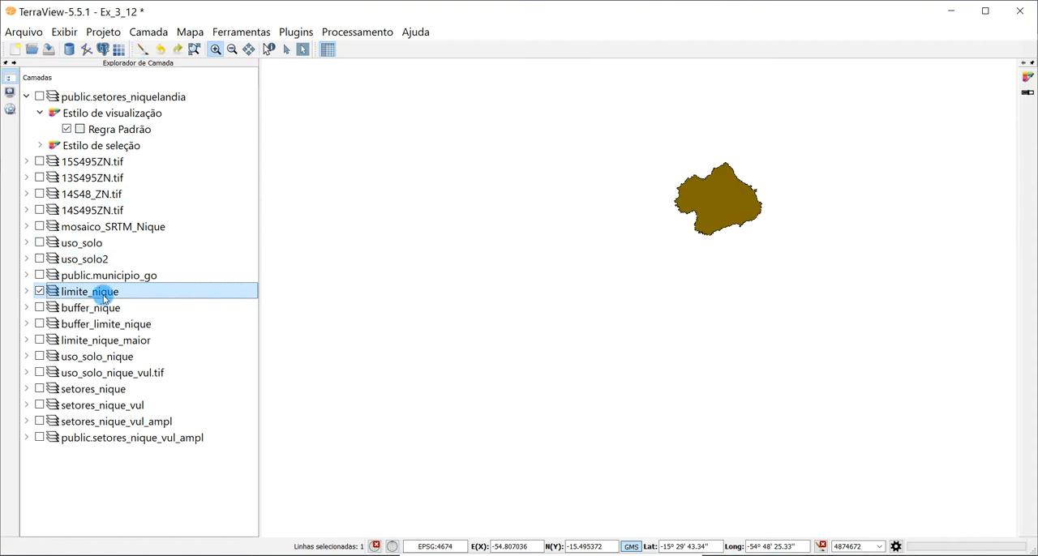
mouse_move(103, 297)
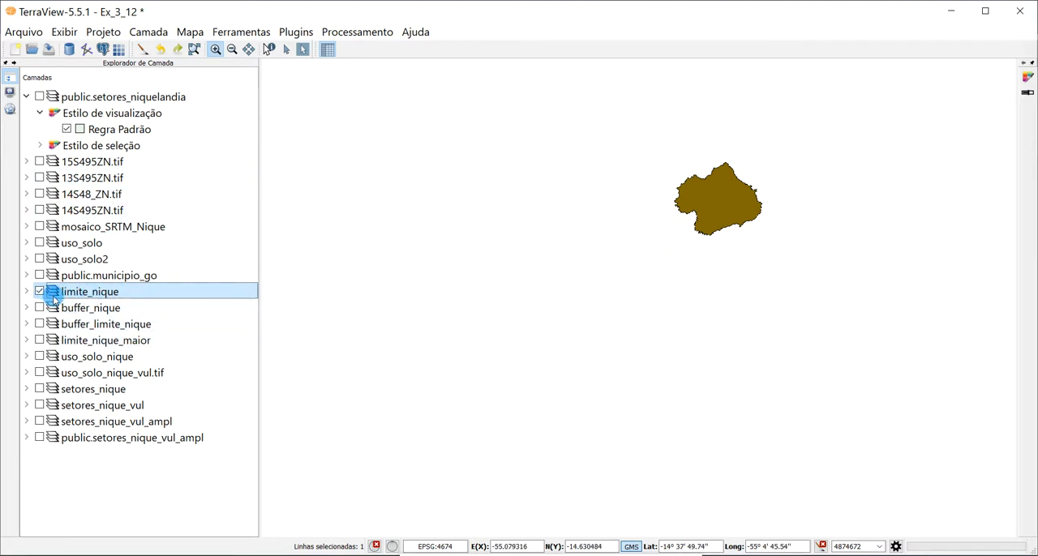
- Overlay public.setores_niquelandia on limite_nique, compare their boundaries up close along the western edge, and turn off the sectors' default rule
left_click(40, 97)
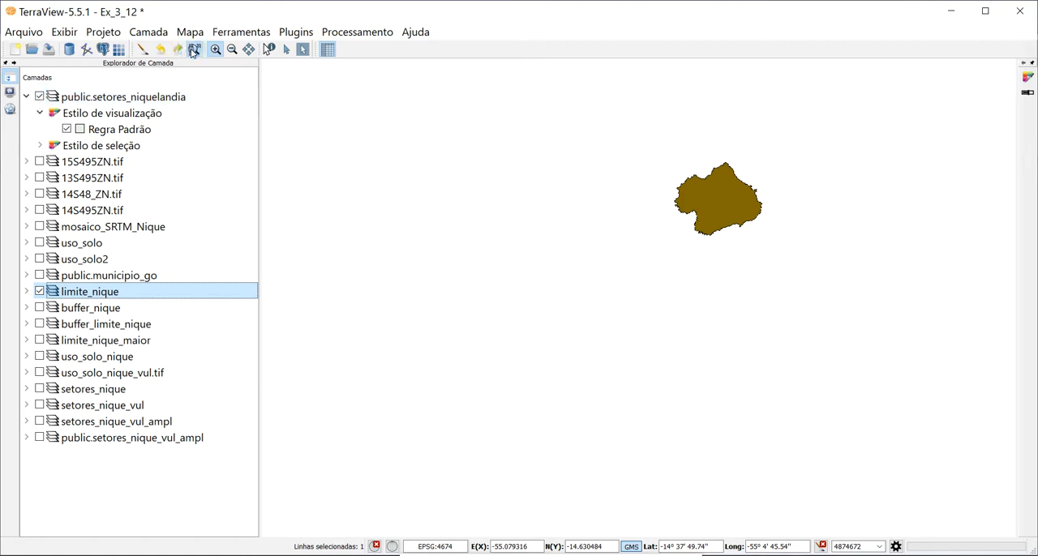
left_click(194, 50)
left_click_drag(333, 273, 419, 364)
left_click_drag(495, 134, 660, 287)
left_click_drag(414, 191, 792, 492)
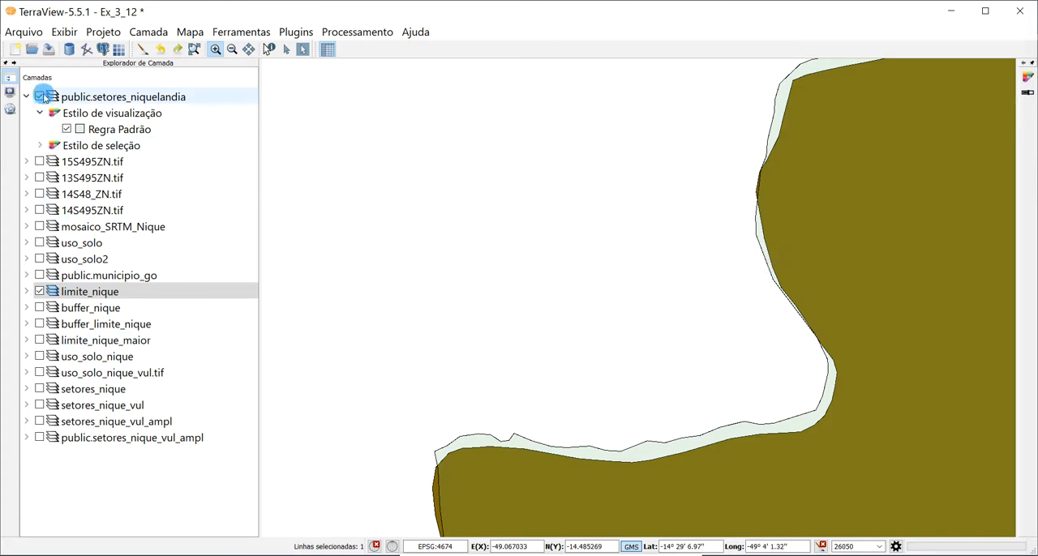
left_click(66, 129)
scroll(578, 201, "down", 3)
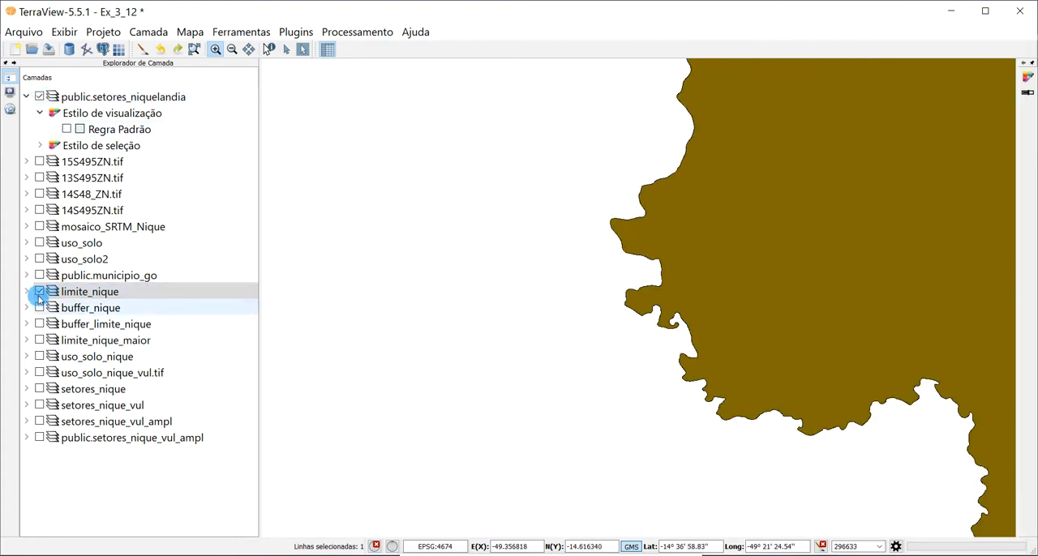
- Start a Buffer operation on the limite_nique layer and set its distance reference system to SAD69 / UTM zone 23S
left_click(344, 34)
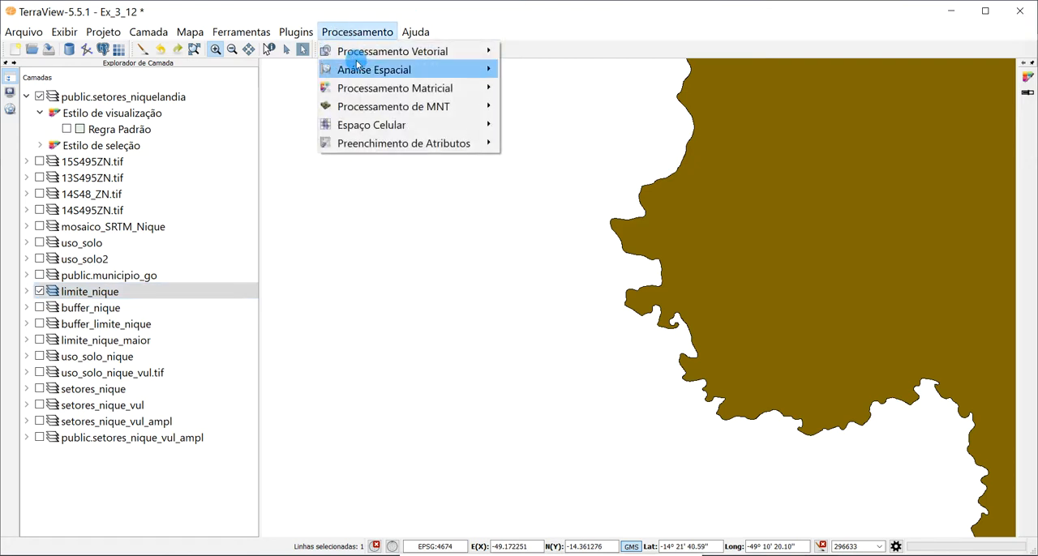
mouse_move(370, 51)
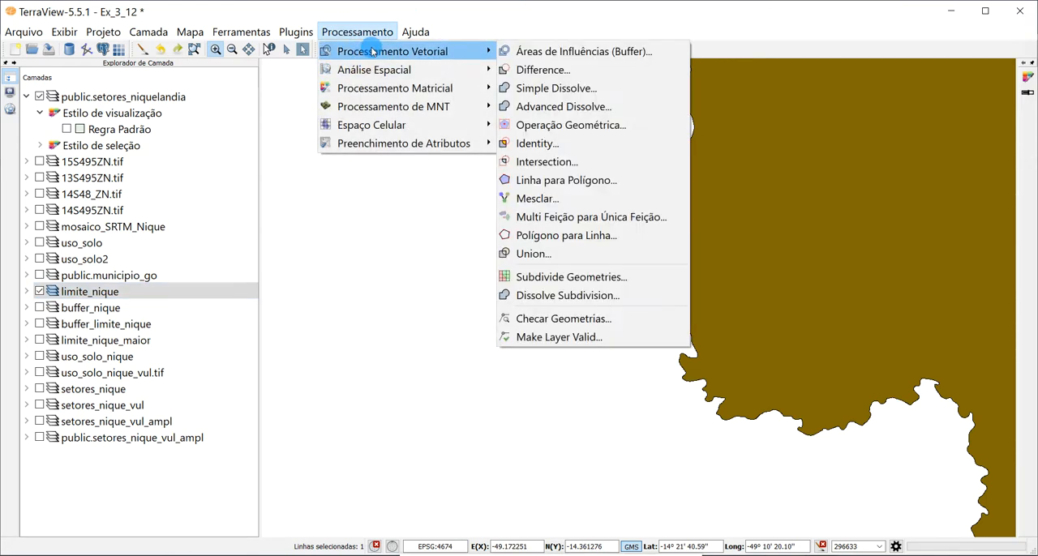
left_click(591, 54)
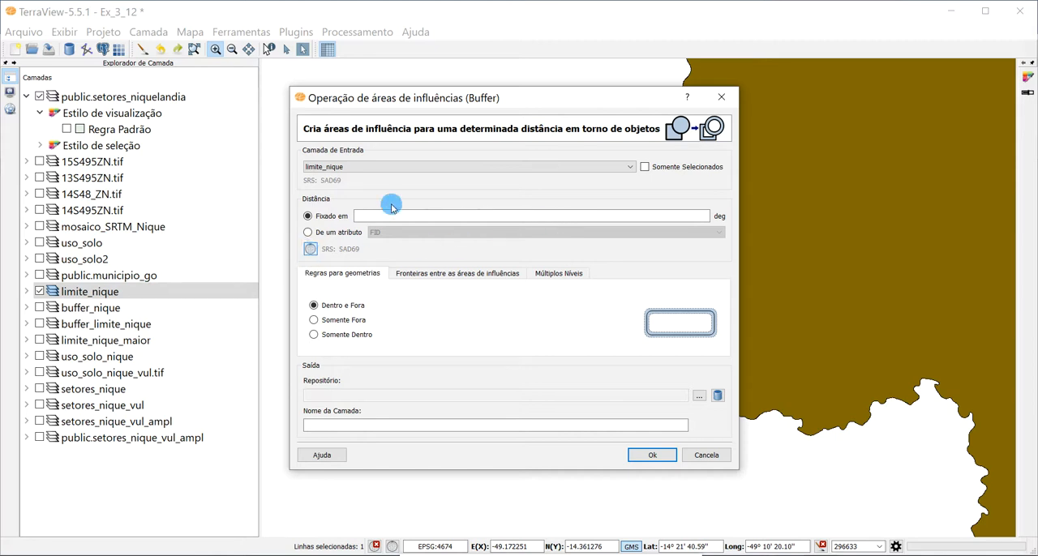
left_click(309, 249)
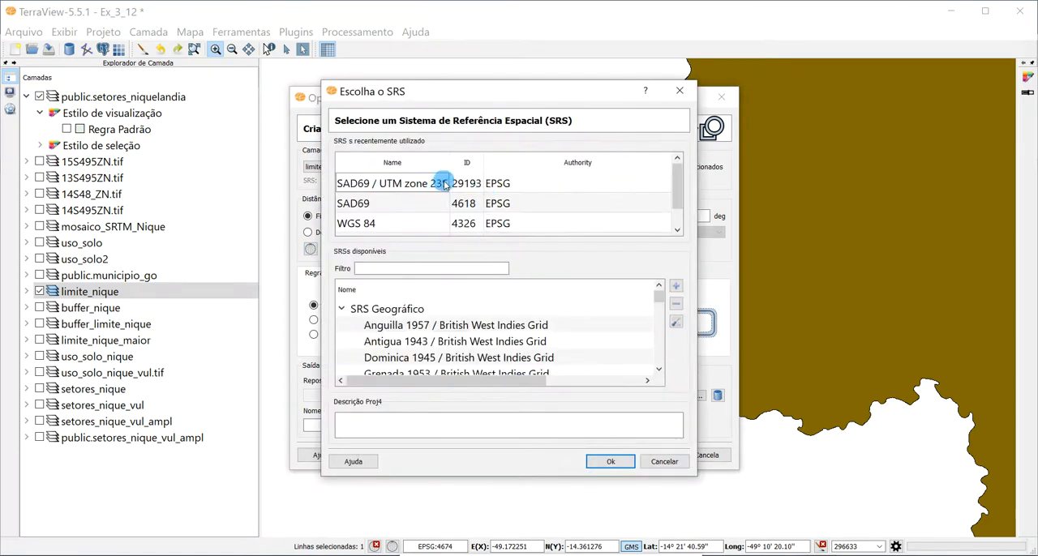
left_click(444, 183)
left_click(612, 459)
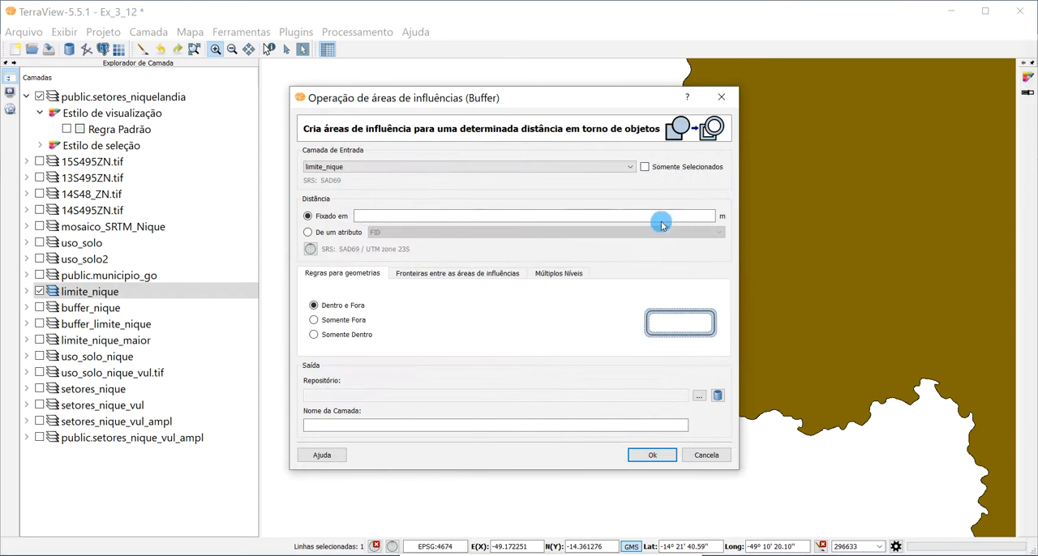
- Set the buffer to a fixed distance of 400 m with the Somente Fora rule, and cancel the operation
left_click(617, 214)
type("400")
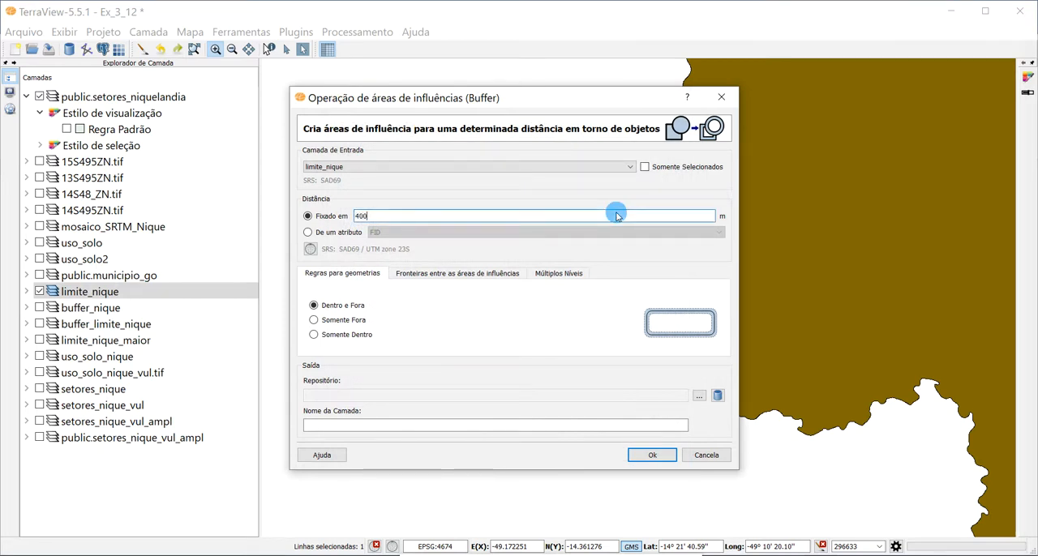
left_click(314, 321)
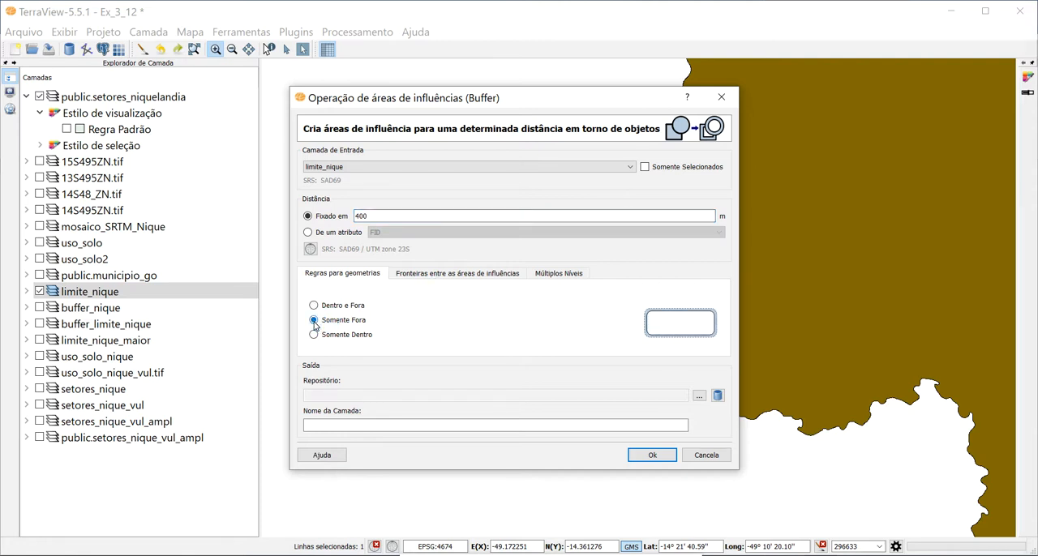
left_click(314, 304)
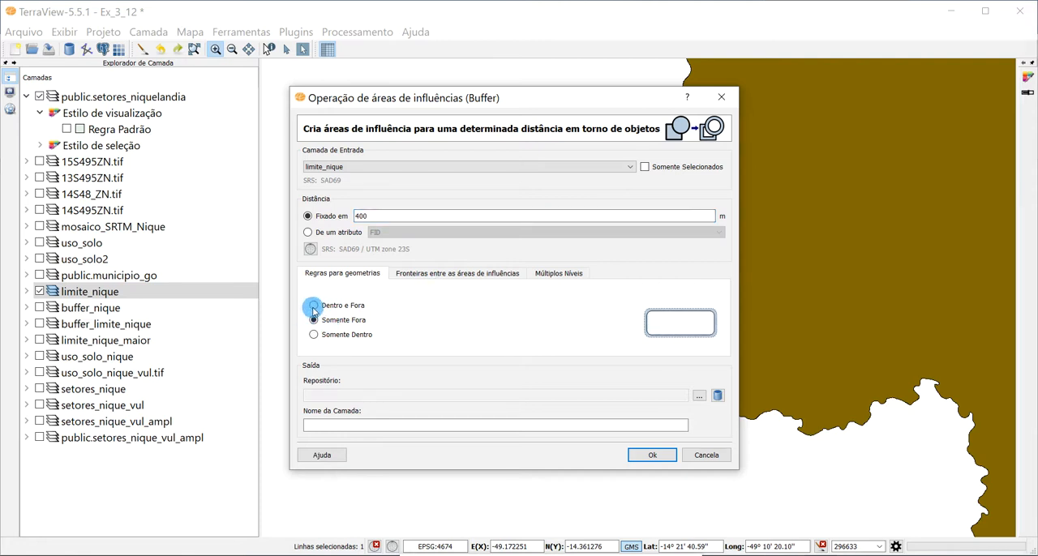
left_click(315, 322)
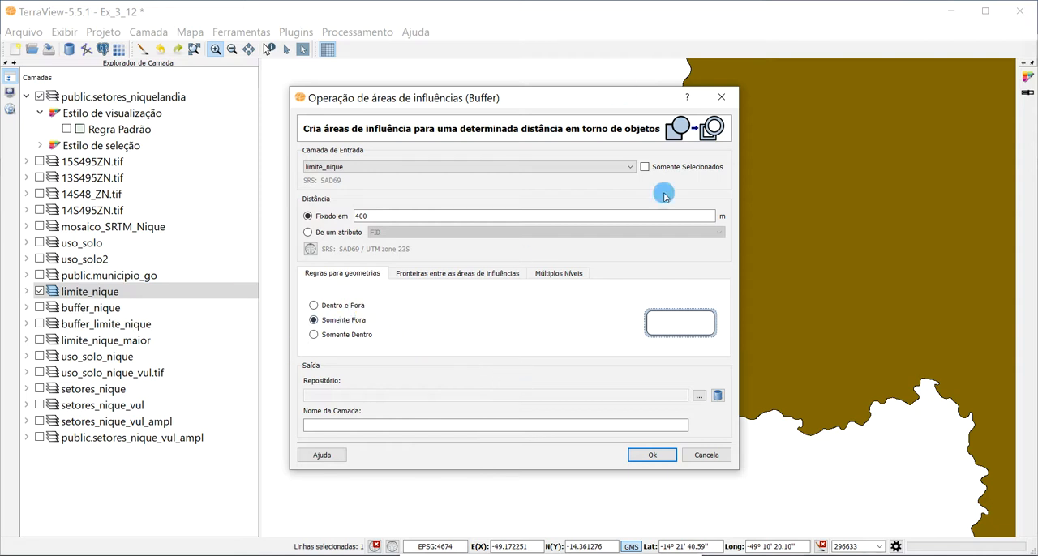
left_click(707, 456)
- Replace limite_nique with the buffer_nique layer and overlay the public.municipio_go layer on it
left_click(41, 291)
left_click(40, 307)
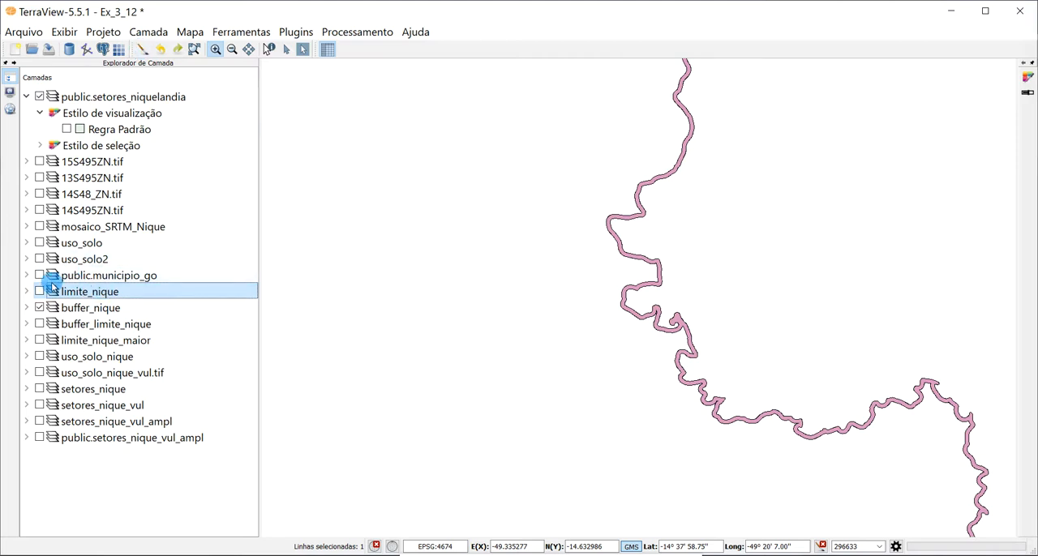
left_click(40, 275)
left_click(142, 48)
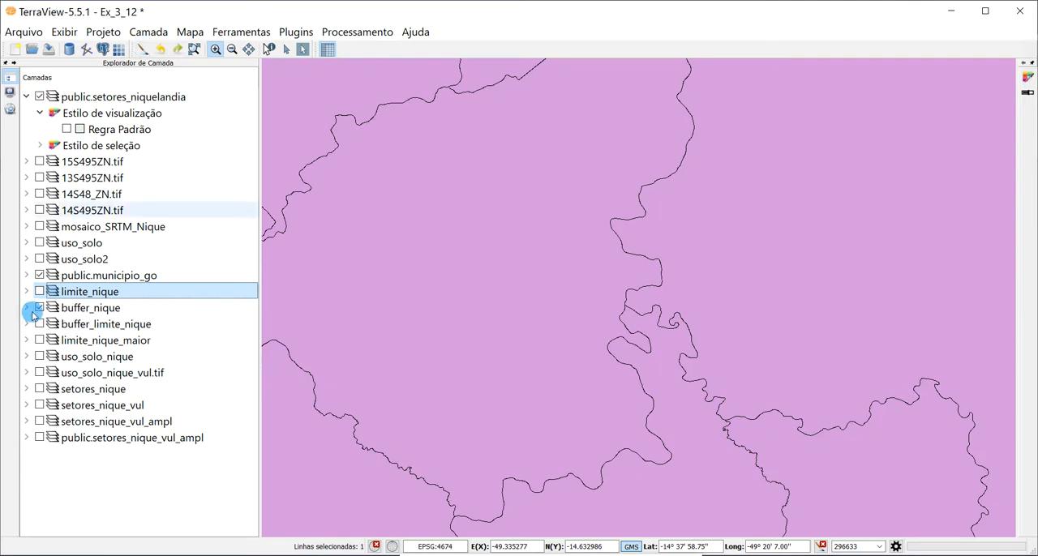
- Replace public.municipio_go with limite_nique alongside buffer_nique and examine the buffer strip up close on the western boundary
left_click(40, 275)
left_click(40, 291)
left_click(142, 48)
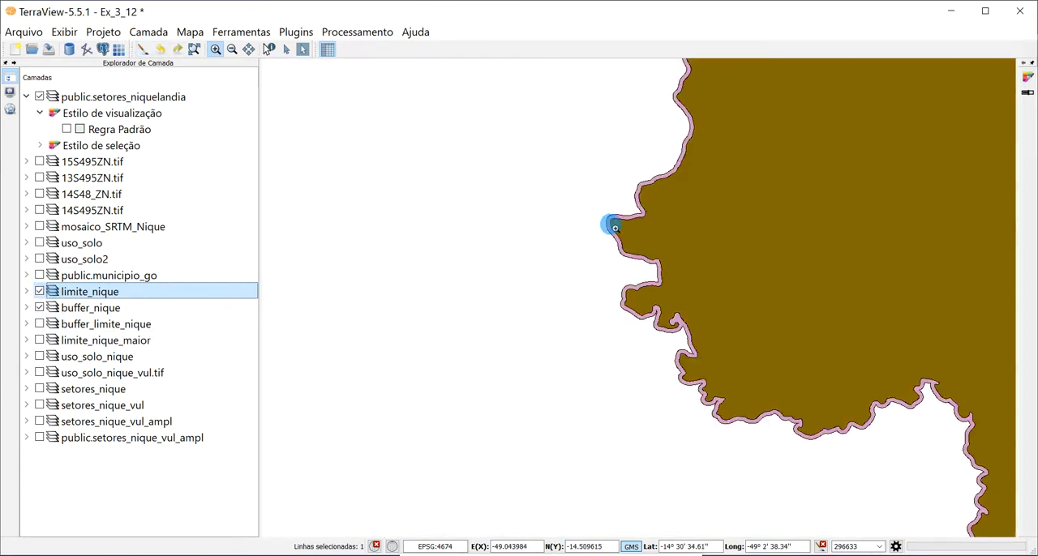
left_click_drag(568, 186, 737, 332)
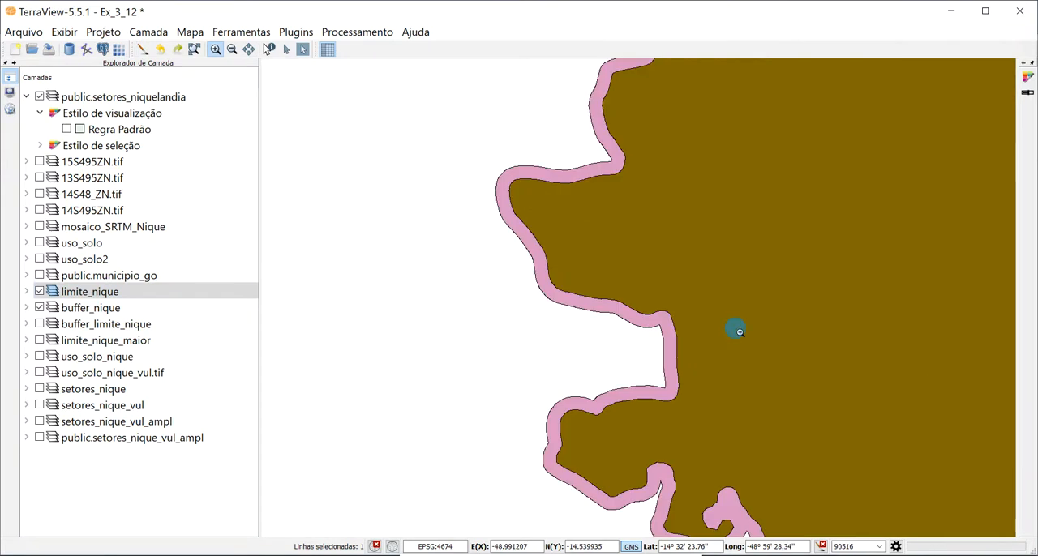
- Open the Mesclar operation with limite_nique as the target layer to review its options, and cancel it
left_click(68, 295)
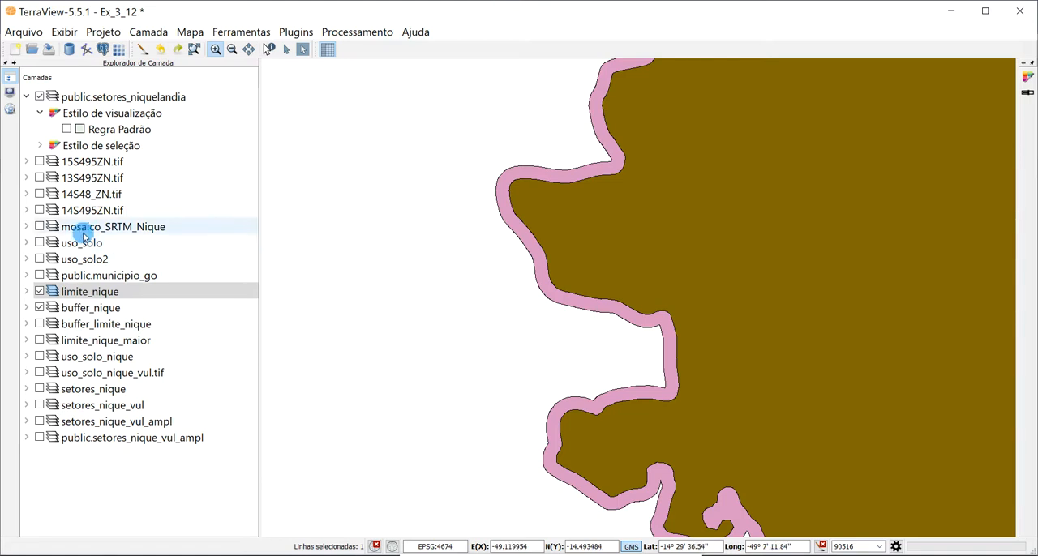
left_click(360, 31)
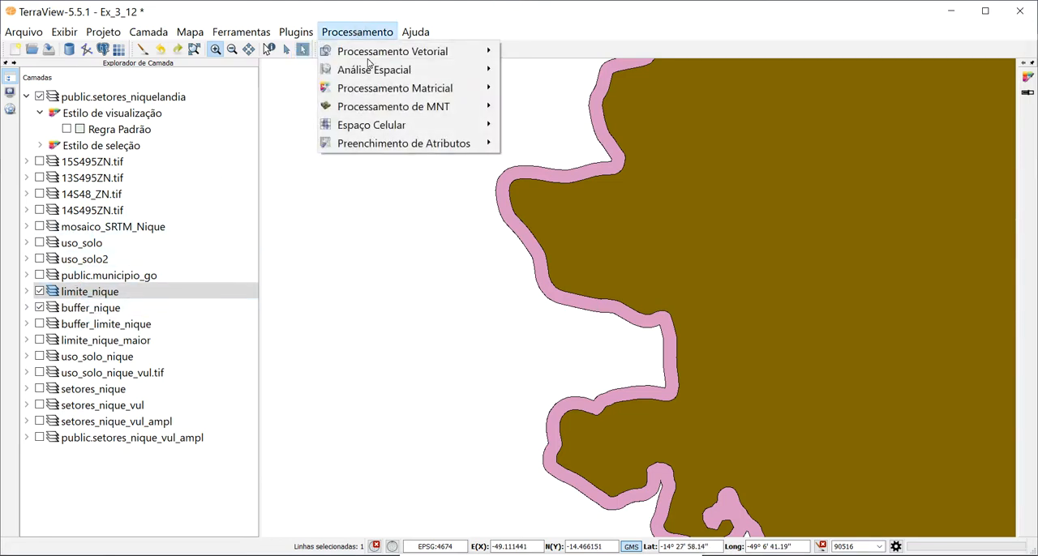
mouse_move(376, 51)
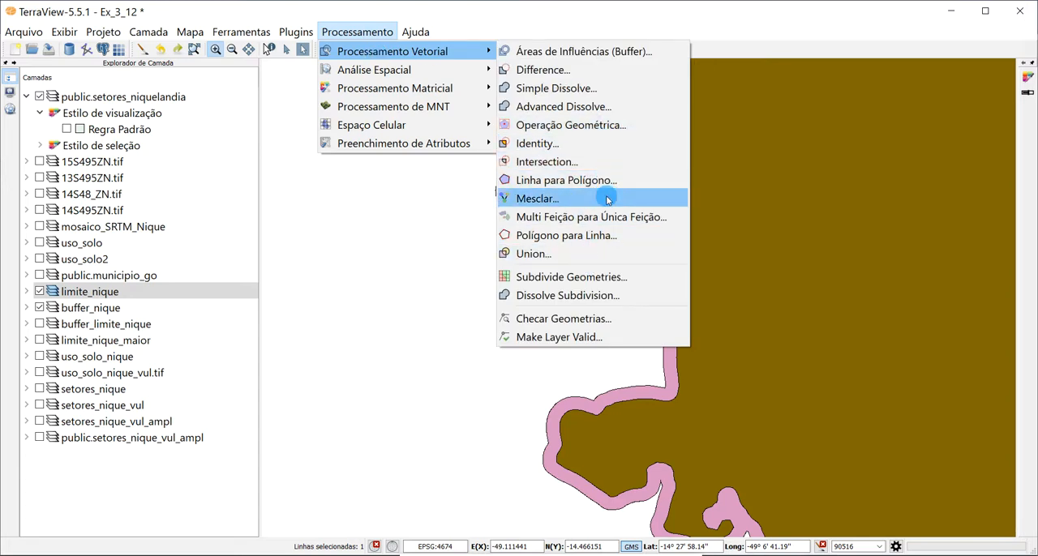
left_click(540, 201)
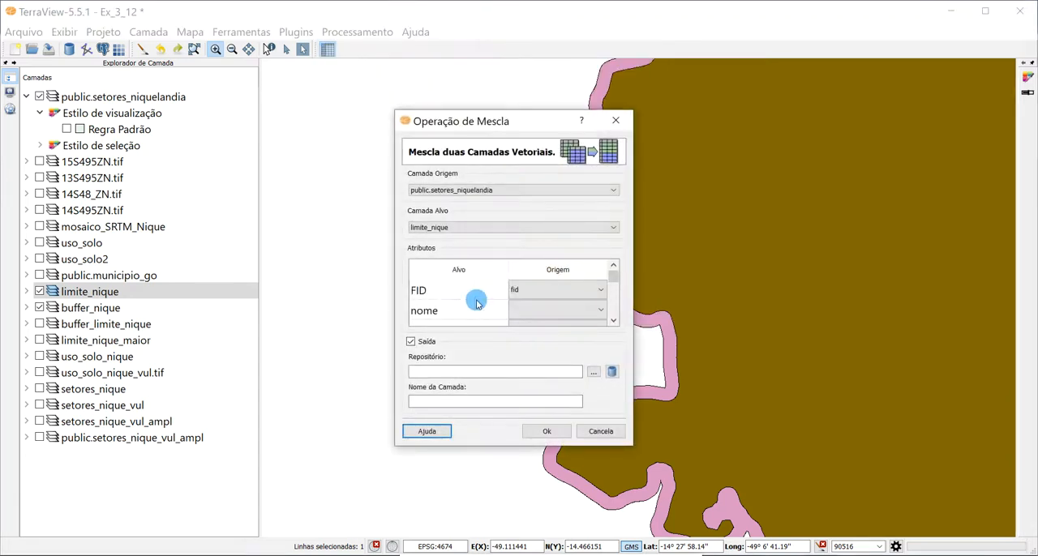
left_click(600, 432)
- Display only buffer_limite_nique in place of limite_nique and buffer_nique, and examine its double outline along the western boundary
left_click(39, 291)
left_click(97, 324)
left_click(39, 324)
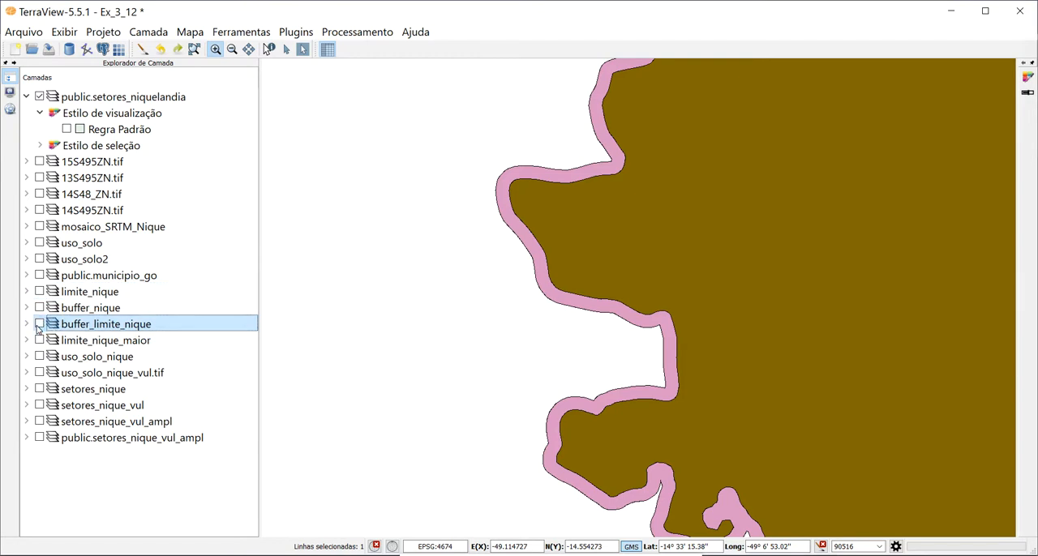
left_click(141, 49)
scroll(478, 286, "down", 5)
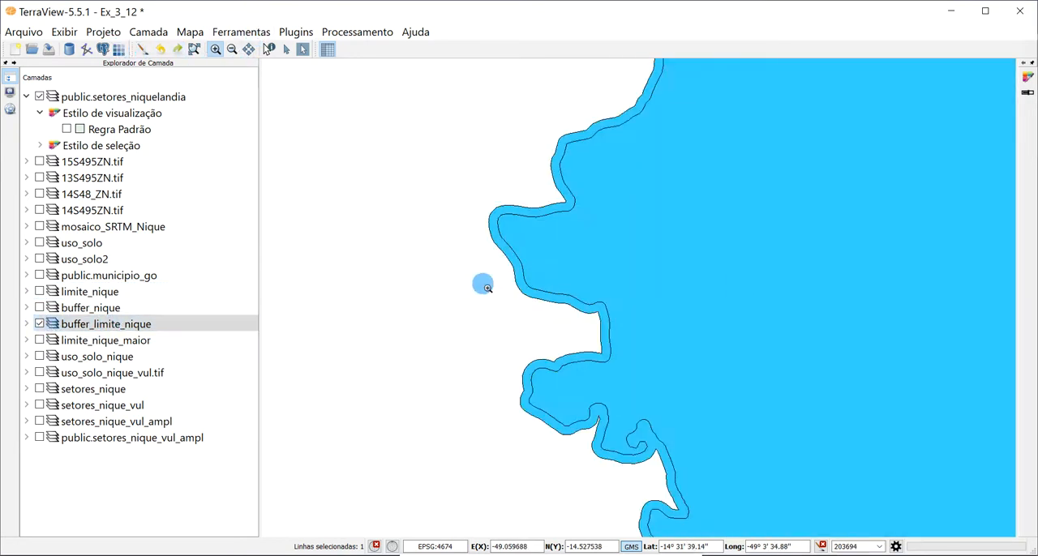
scroll(445, 300, "down", 1)
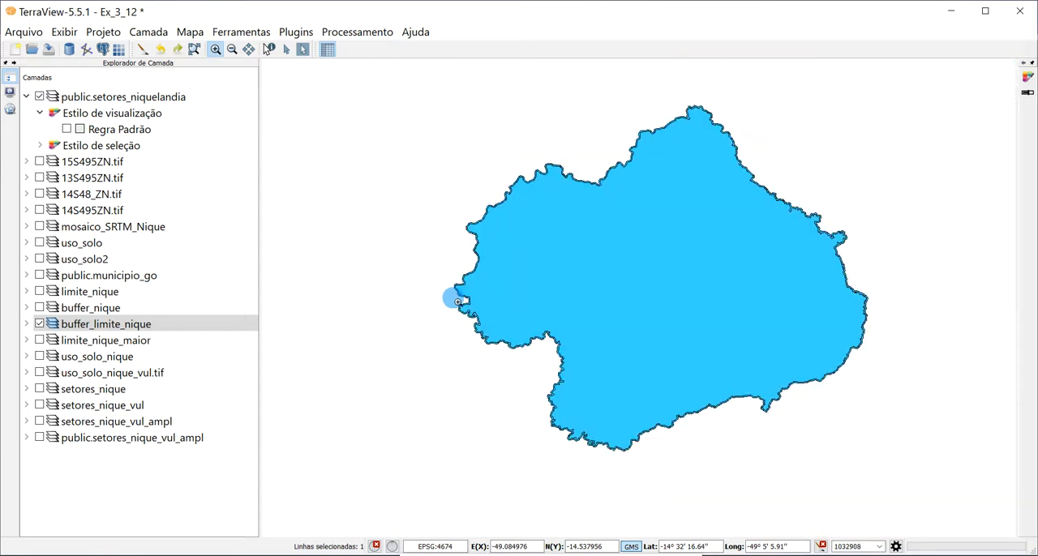
scroll(489, 221, "up", 4)
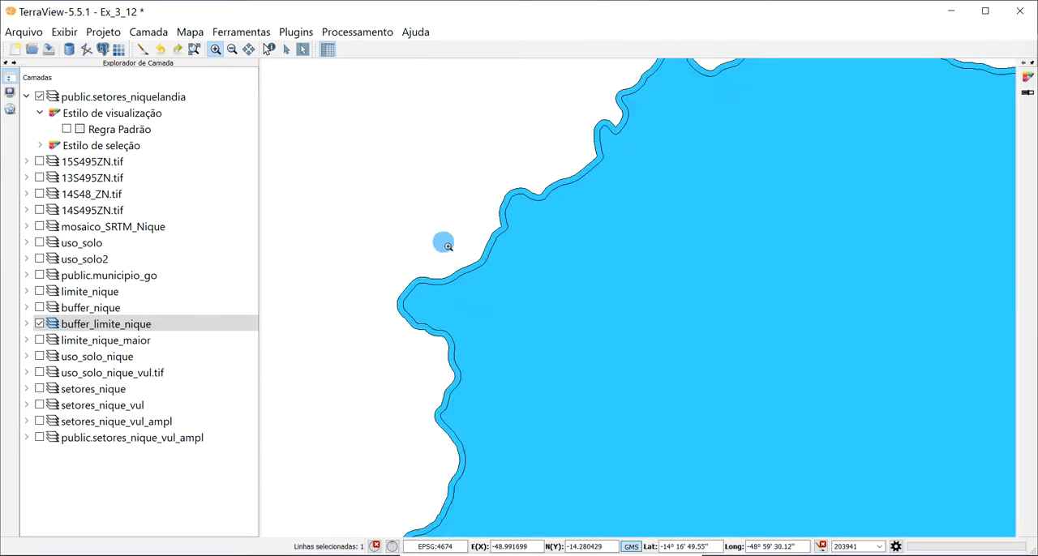
scroll(442, 242, "down", 1)
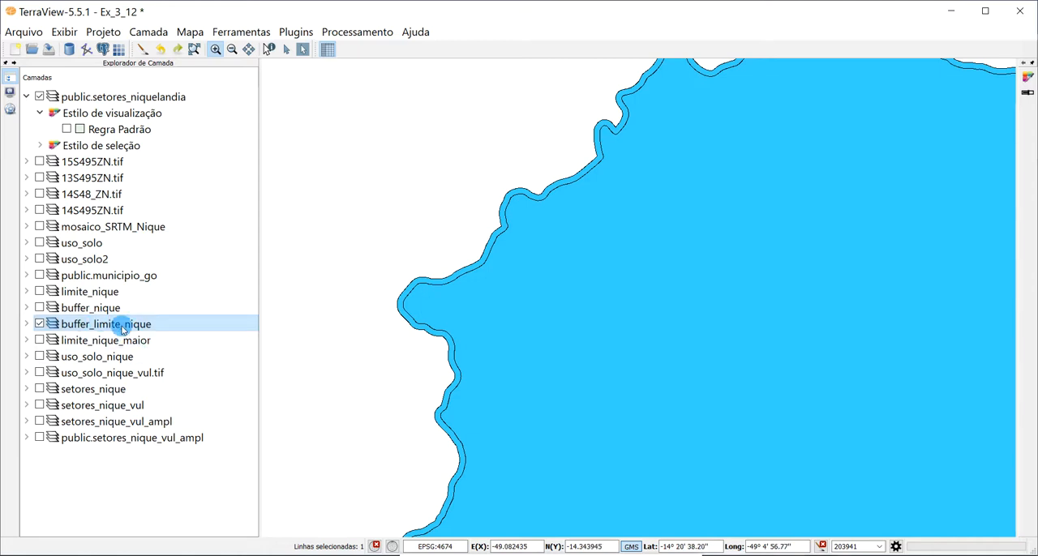
- Enter NIQUELANDIA as the nome of the second record in buffer_limite_nique's attribute table, and close the table discarding the changes
right_click(122, 325)
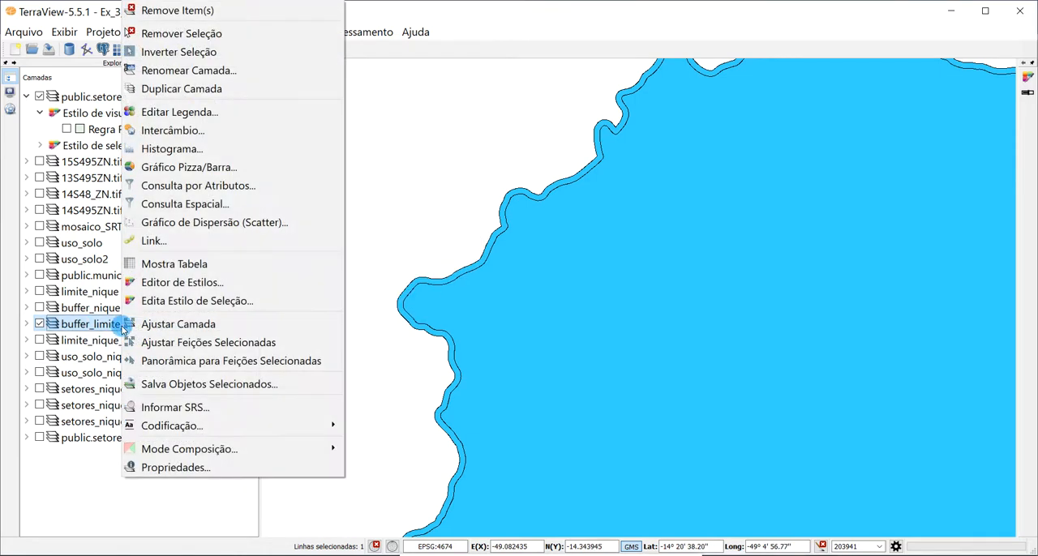
left_click(173, 264)
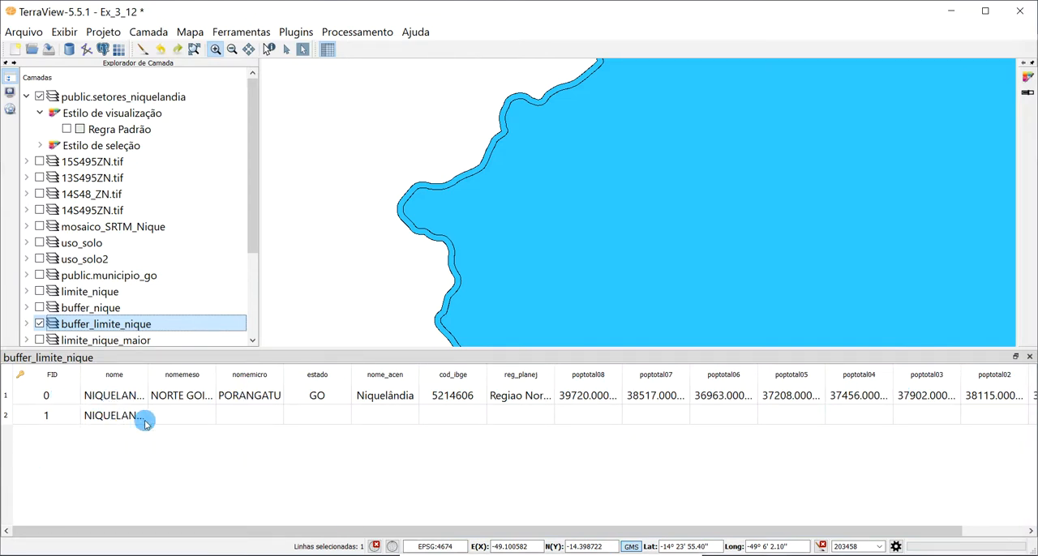
double_click(112, 416)
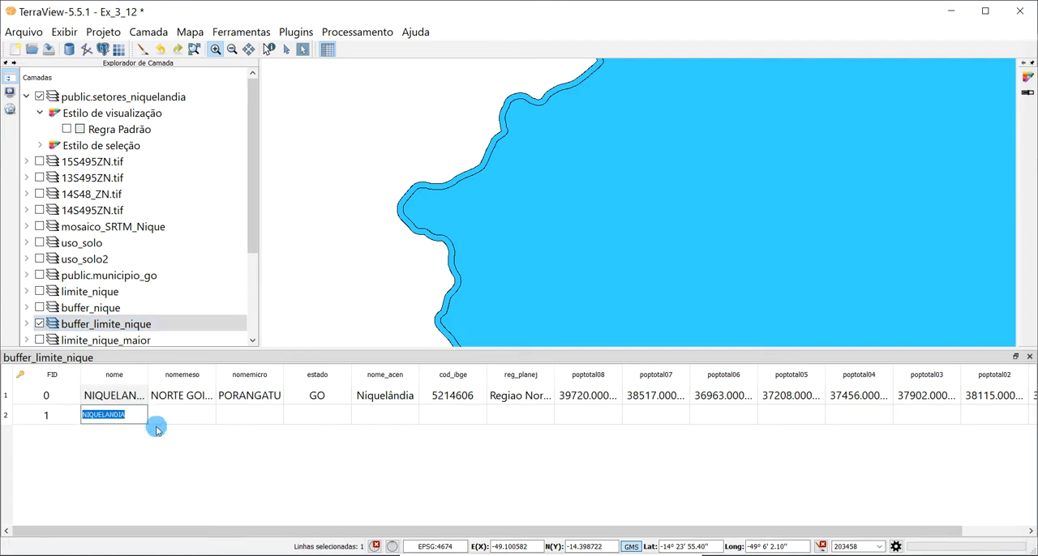
left_click(152, 463)
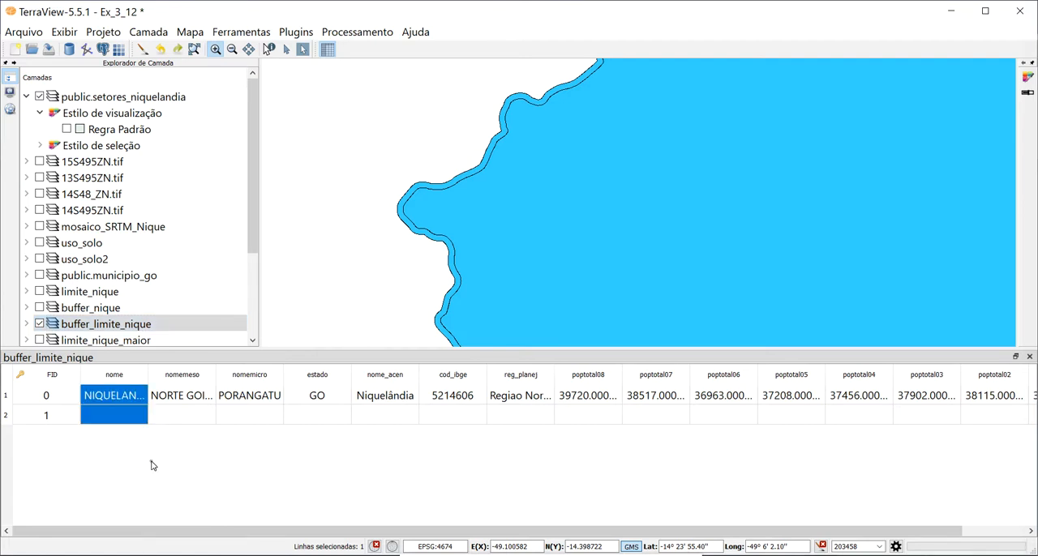
double_click(118, 395)
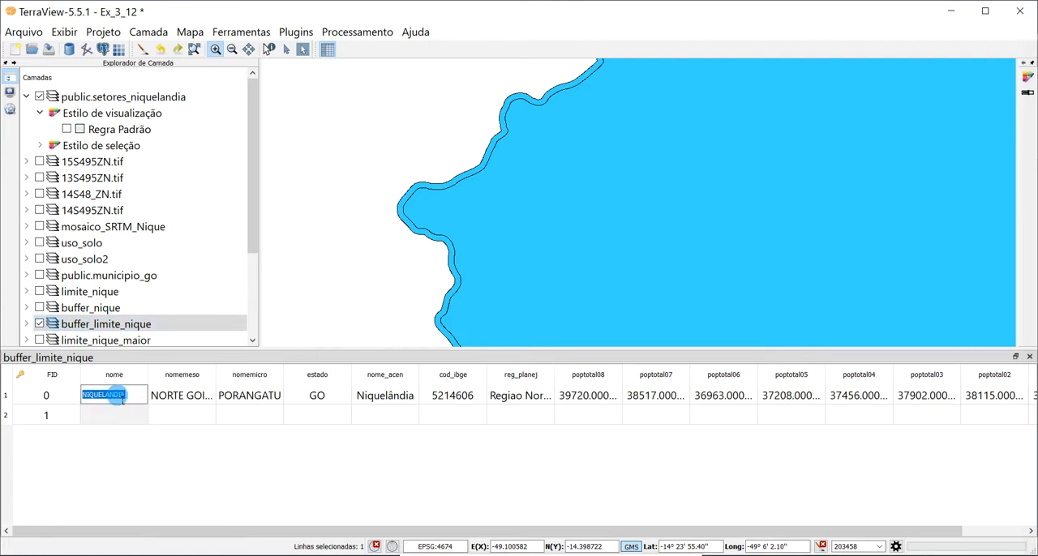
left_click(117, 464)
double_click(104, 421)
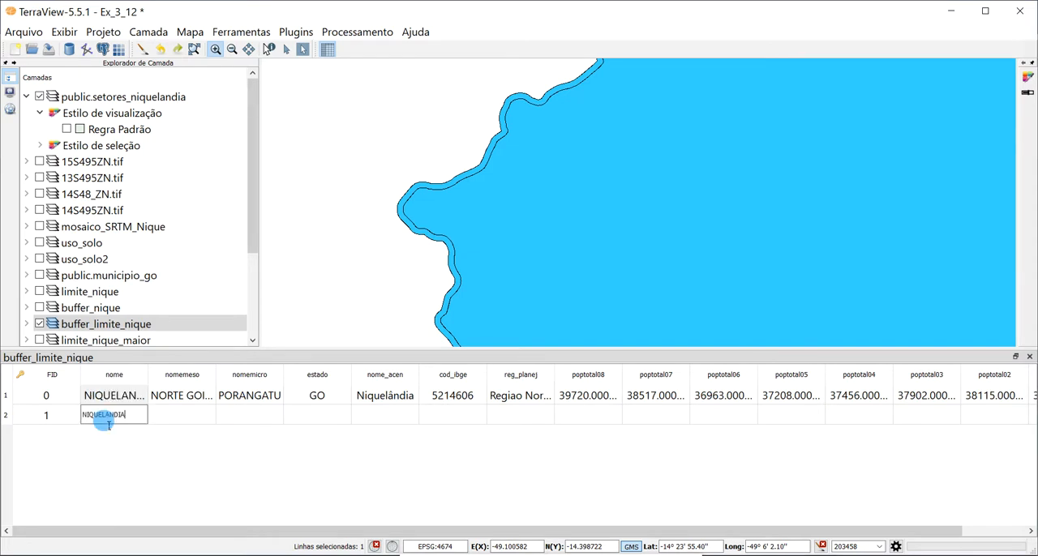
left_click(136, 439)
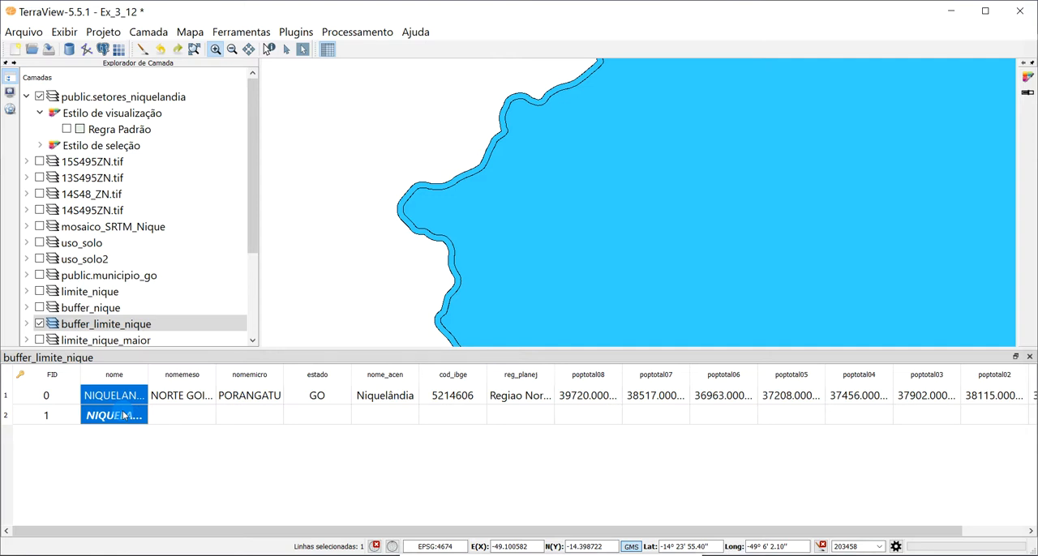
left_click(1030, 357)
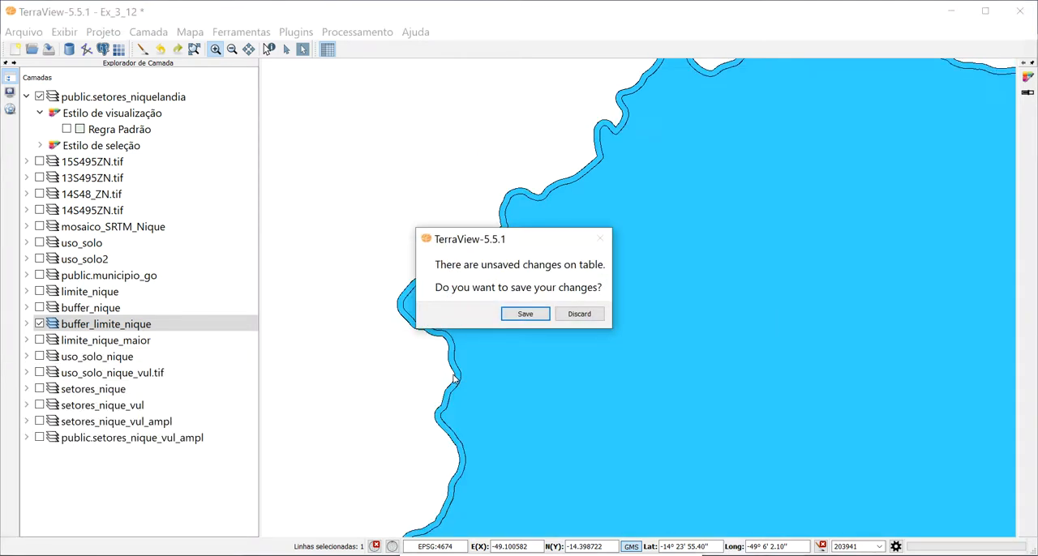
left_click(593, 314)
- Set up an Advanced Dissolve of buffer_limite_nique grouped by the nome attribute, and cancel the operation
left_click(347, 30)
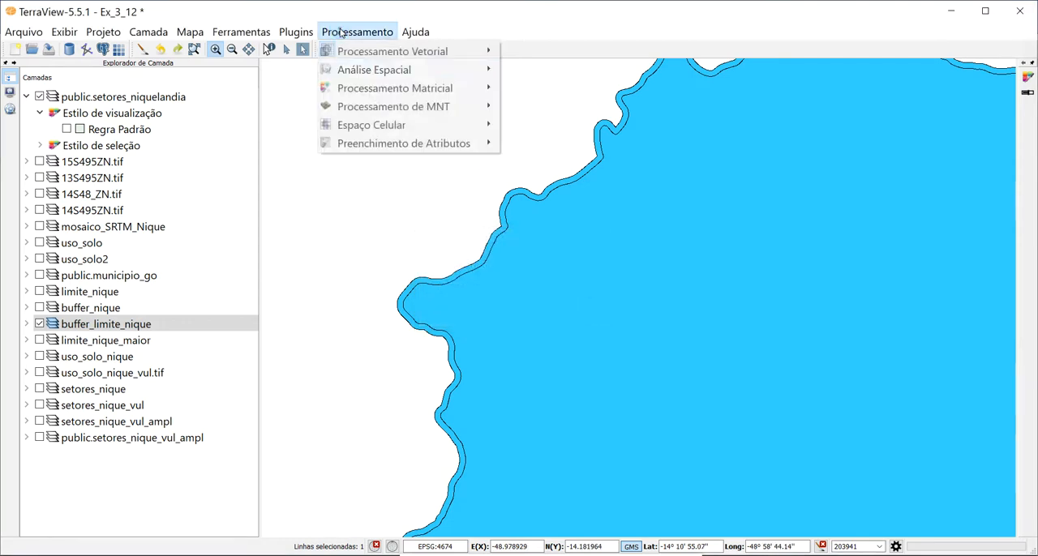
mouse_move(425, 51)
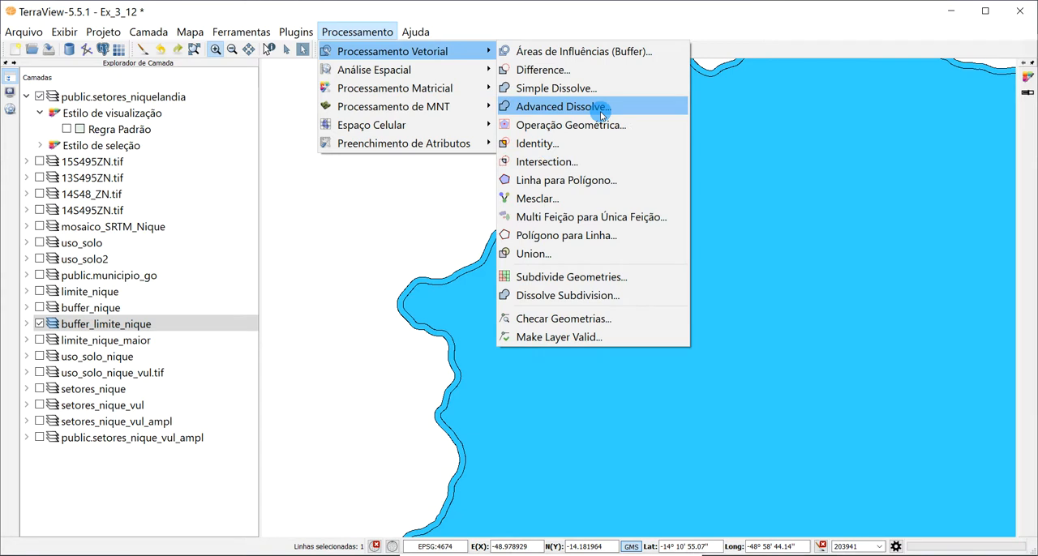
left_click(602, 114)
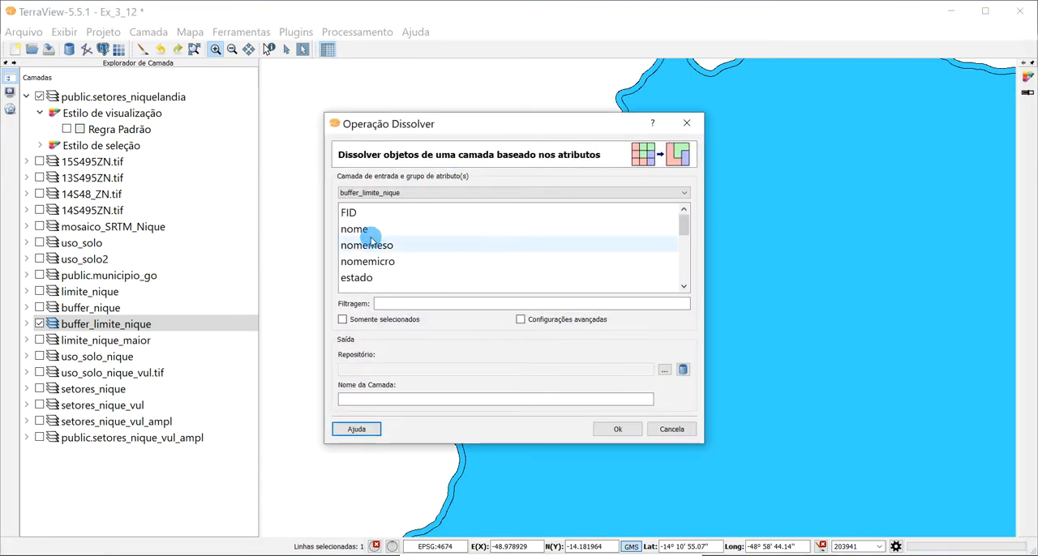
left_click(360, 230)
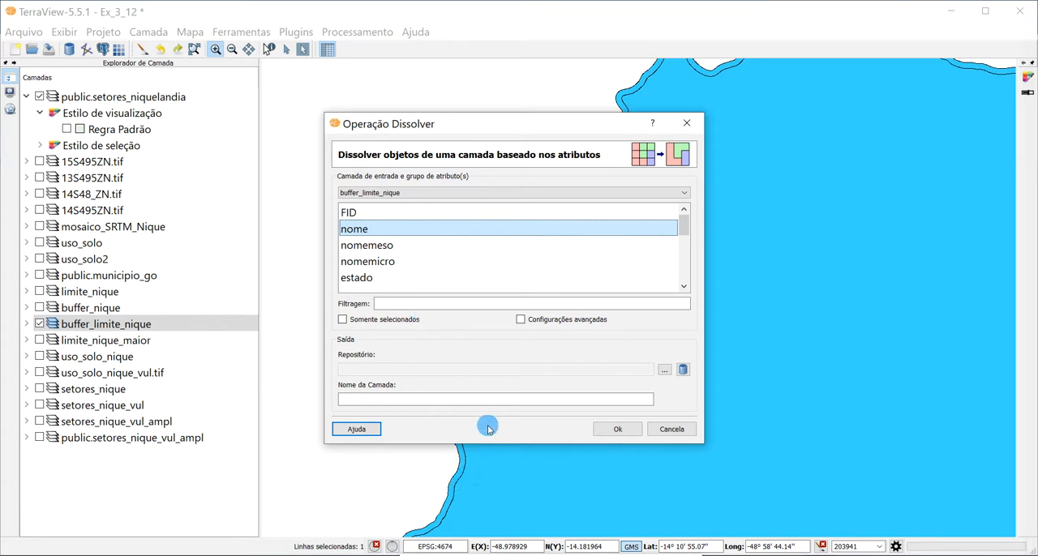
left_click(684, 428)
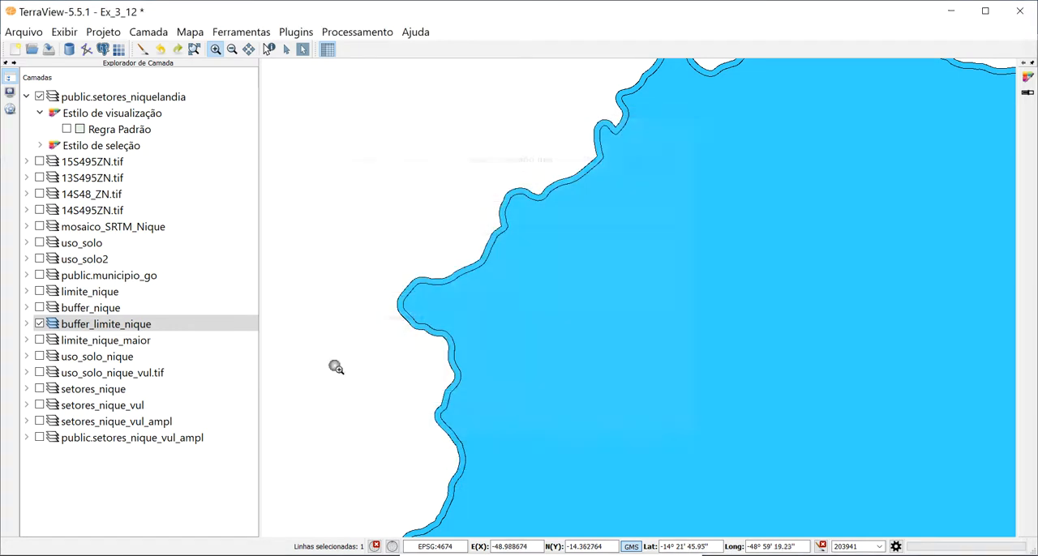
- Replace buffer_limite_nique with the limite_nique_maior layer on the map and examine the whole dissolved boundary
left_click(37, 325)
left_click(39, 324)
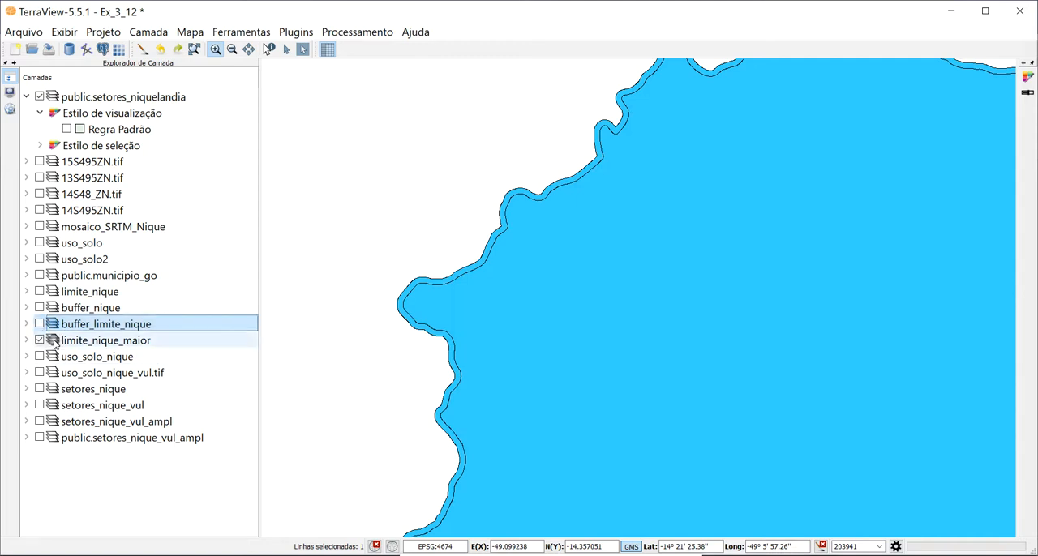
left_click(39, 341)
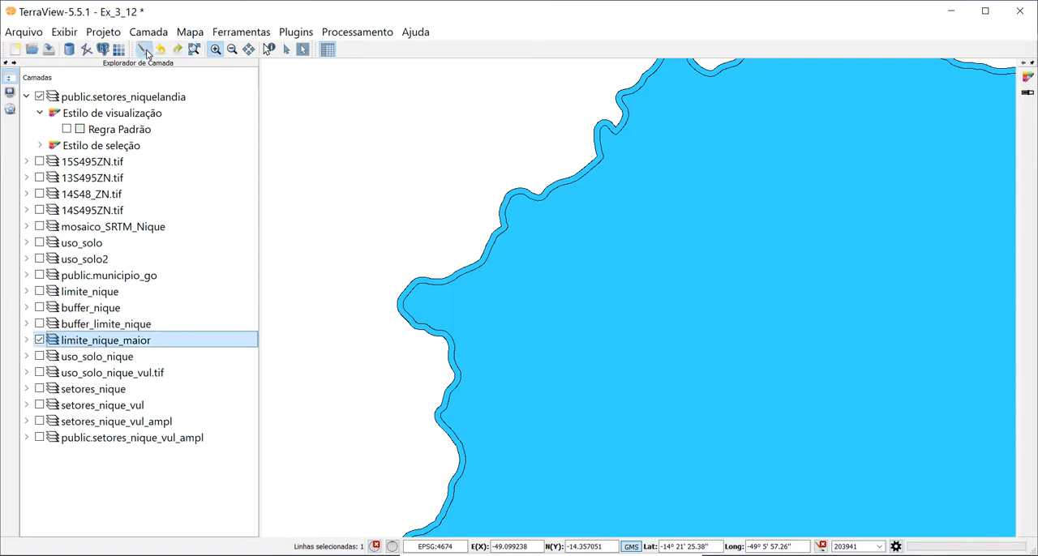
left_click(144, 50)
scroll(619, 349, "down", 4)
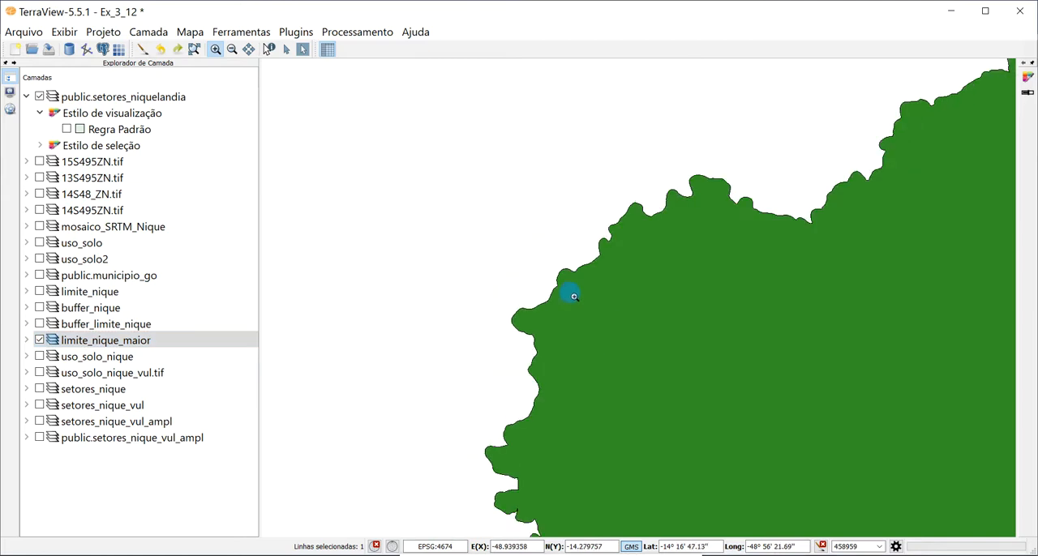
scroll(637, 378, "up", 2)
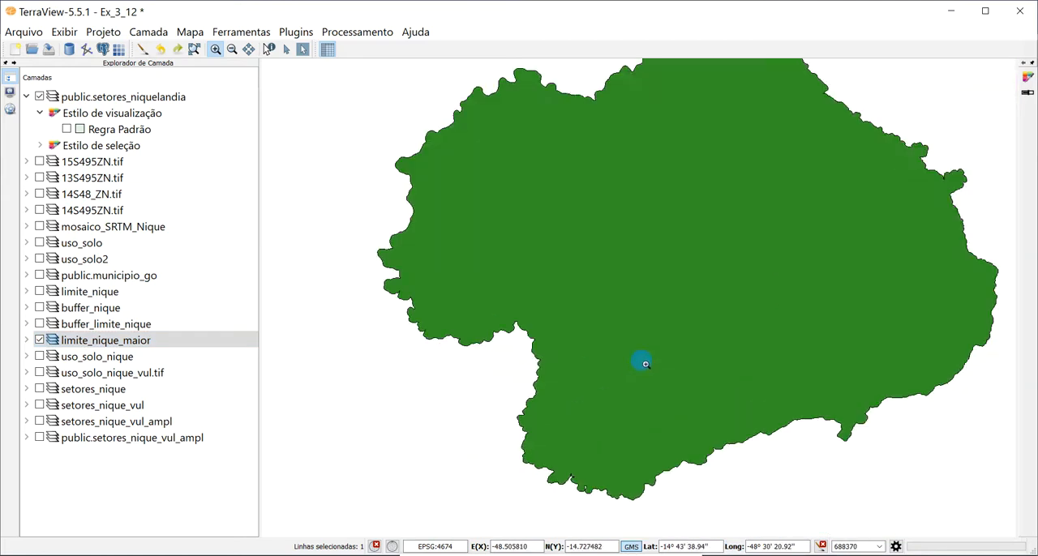
scroll(648, 363, "down", 1)
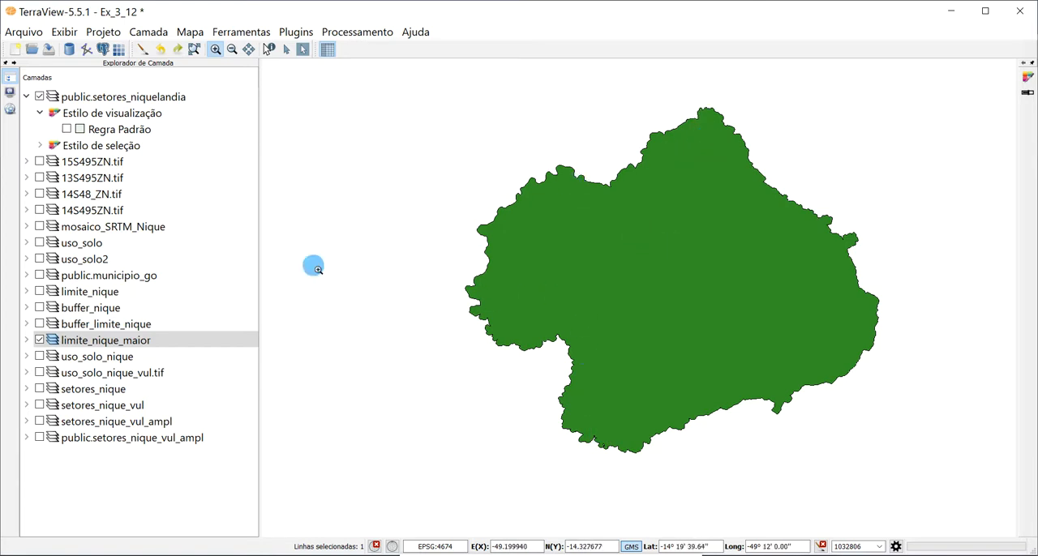
- Set up an Intersection of uso_solo2 with limite_nique_maior, and close the operation without running it
left_click(85, 344)
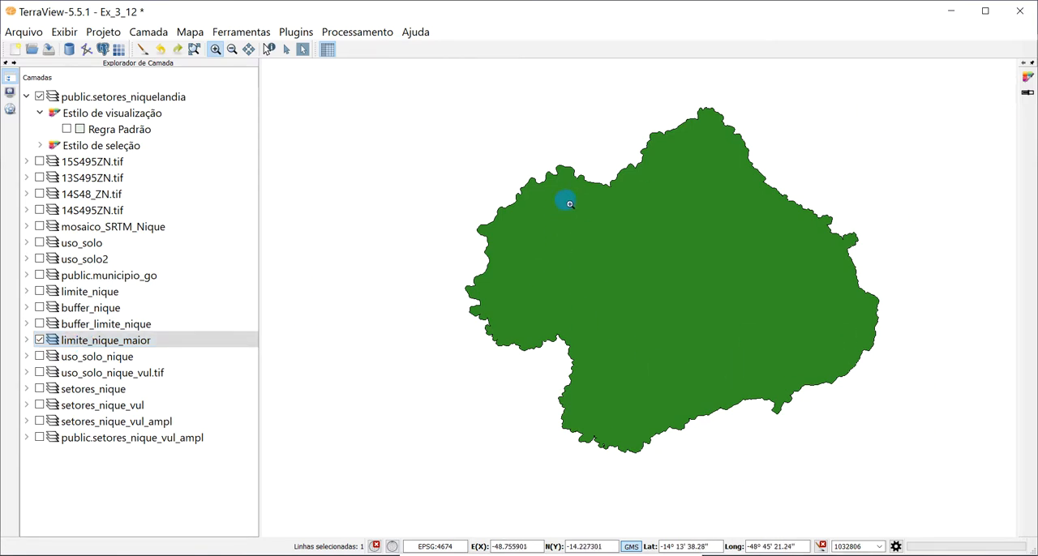
left_click(354, 37)
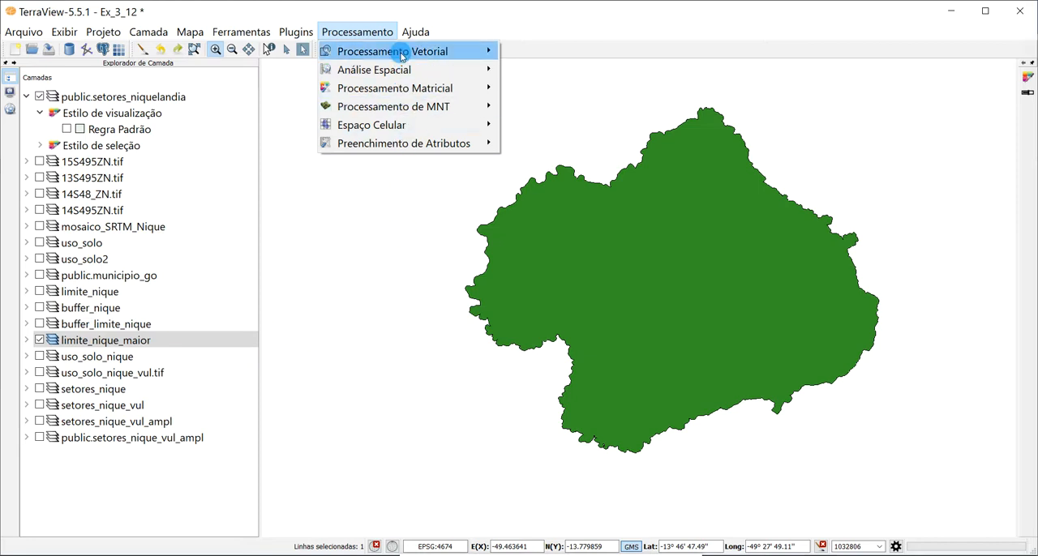
mouse_move(430, 50)
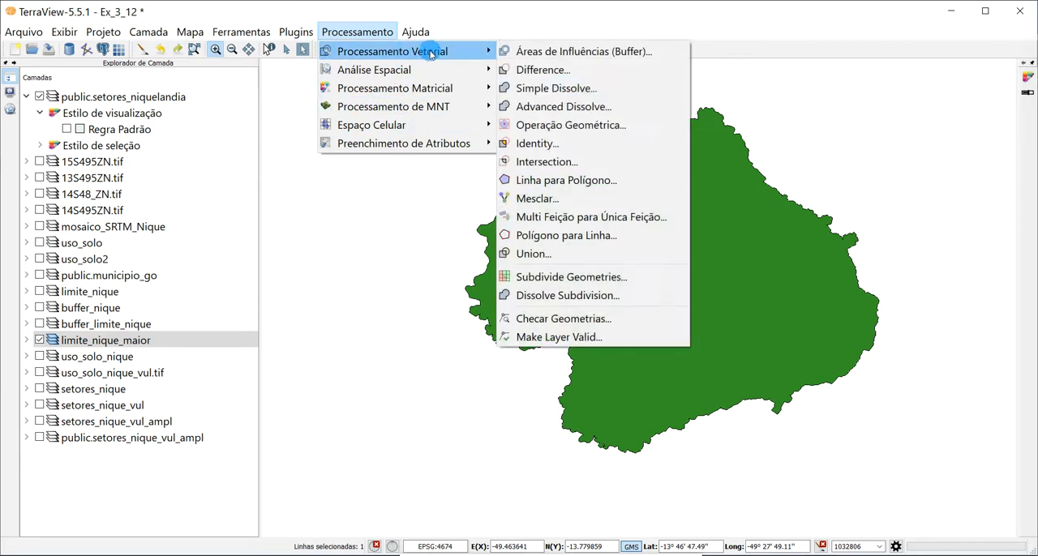
left_click(547, 163)
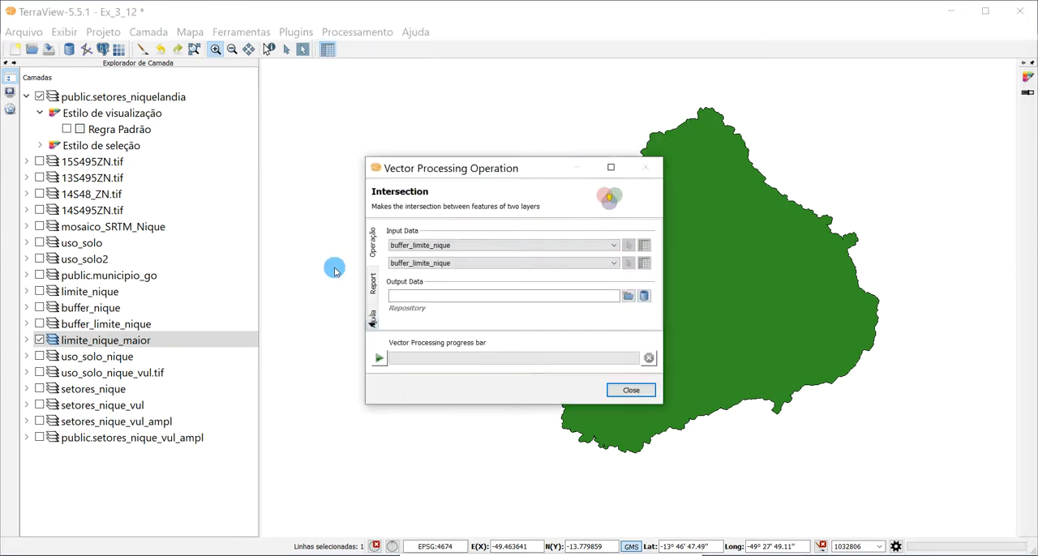
left_click(485, 248)
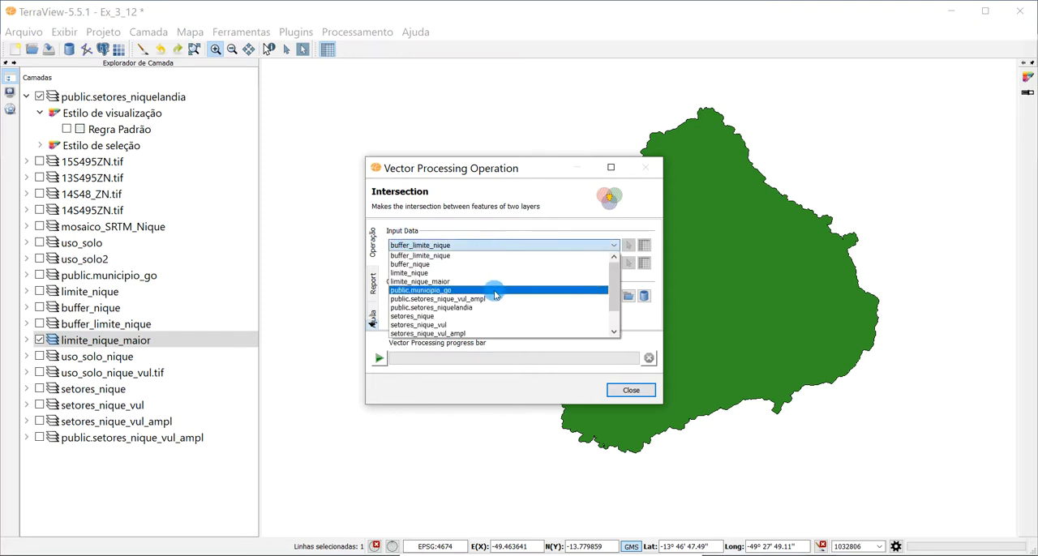
scroll(519, 296, "down", 2)
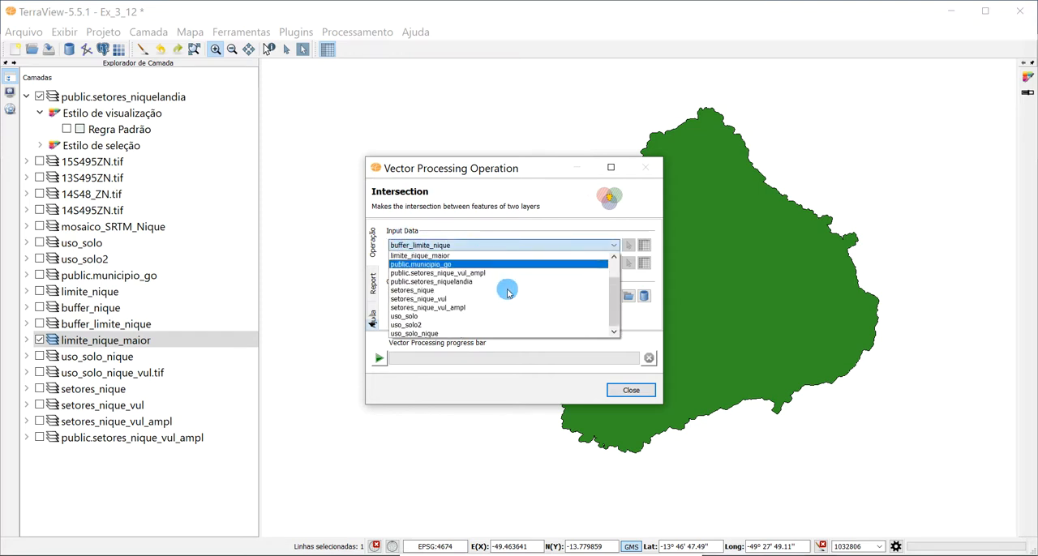
left_click(424, 326)
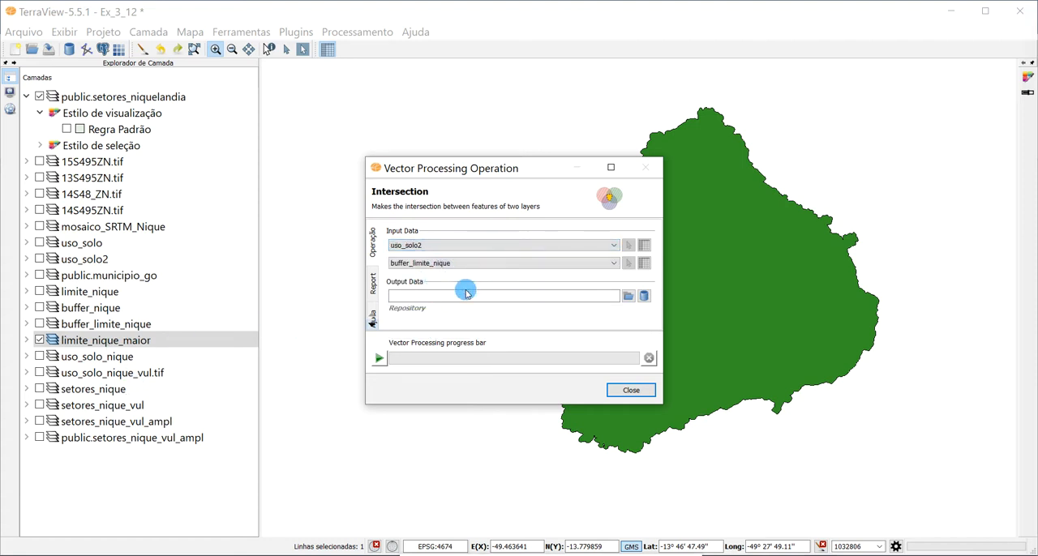
left_click(475, 263)
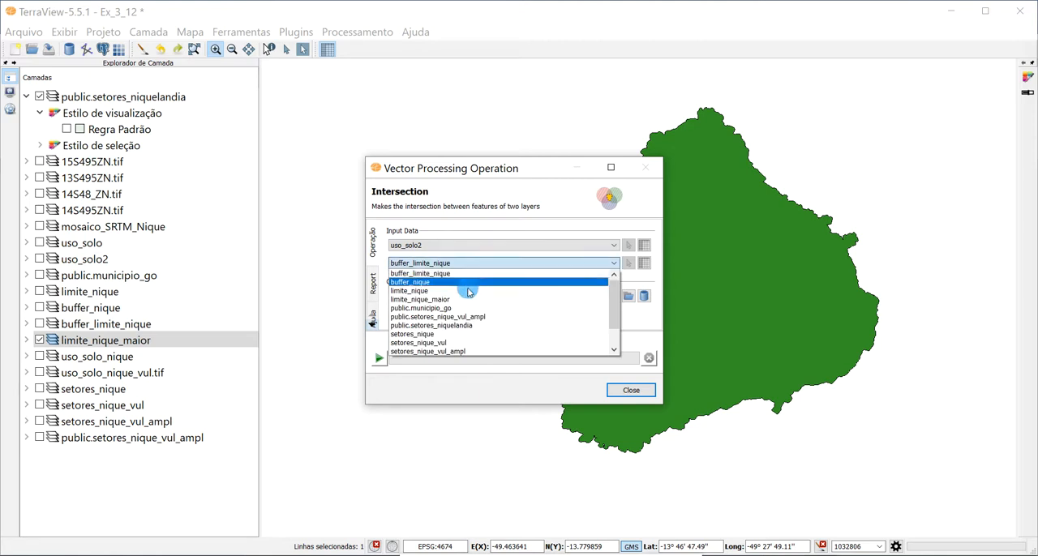
left_click(445, 300)
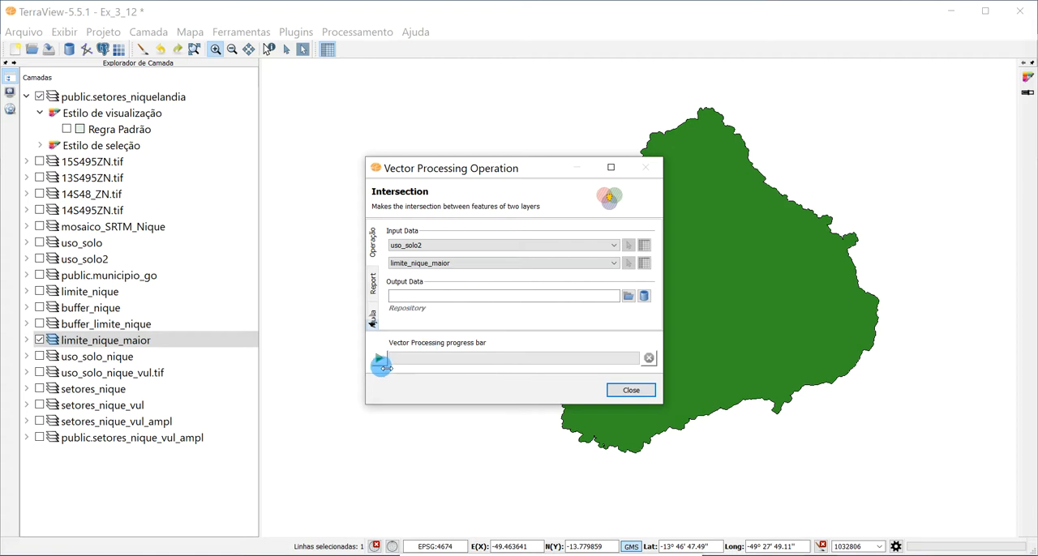
left_click(621, 390)
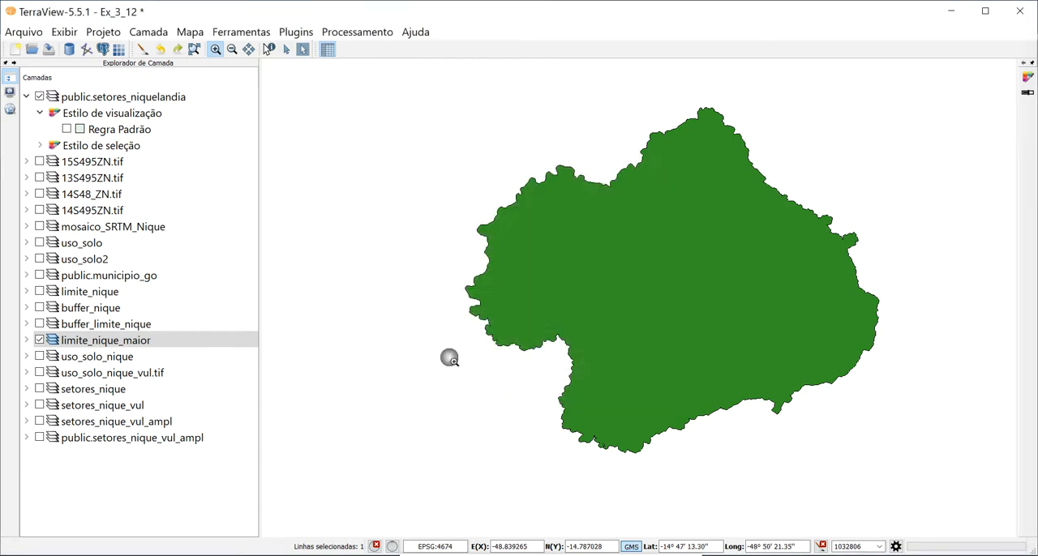
- Display uso_solo_nique in place of limite_nique_maior, and check the layer's legend settings without changing them
left_click(39, 343)
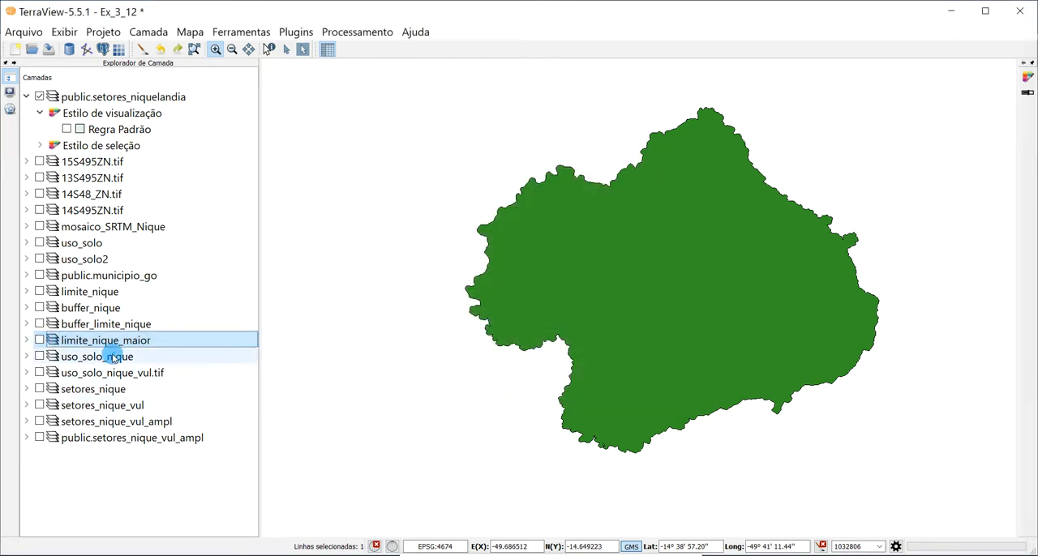
left_click(38, 358)
left_click(40, 359)
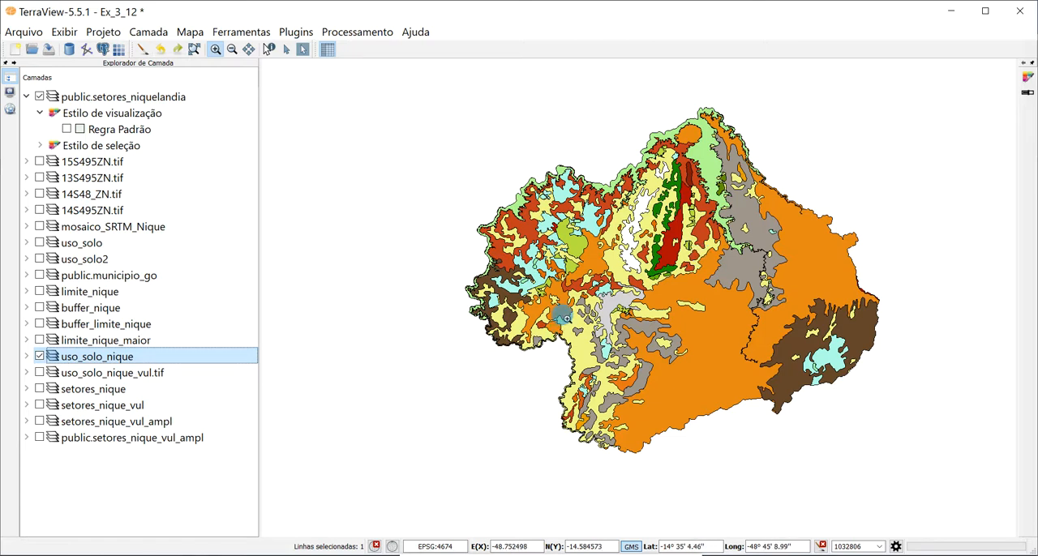
right_click(78, 362)
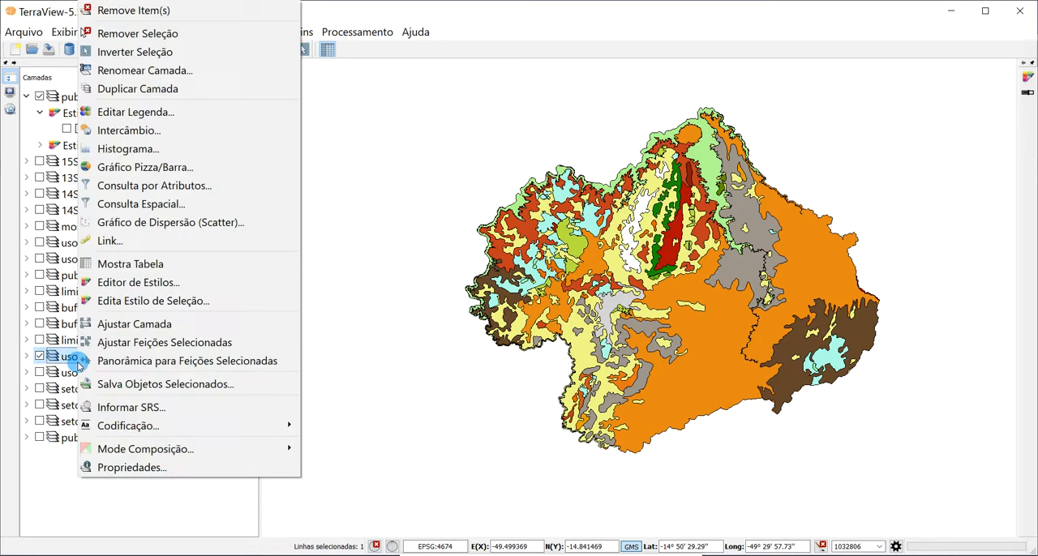
left_click(194, 112)
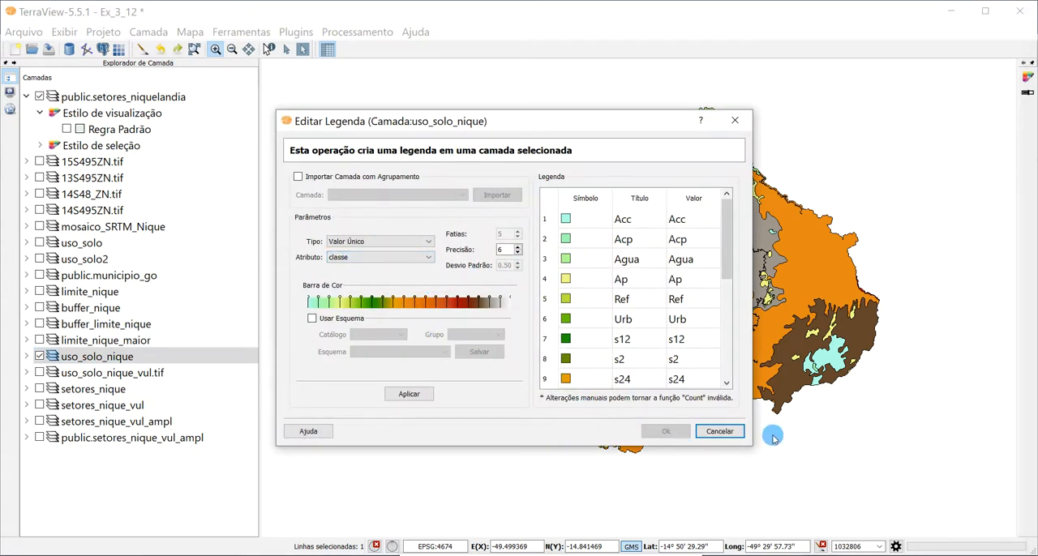
left_click(719, 431)
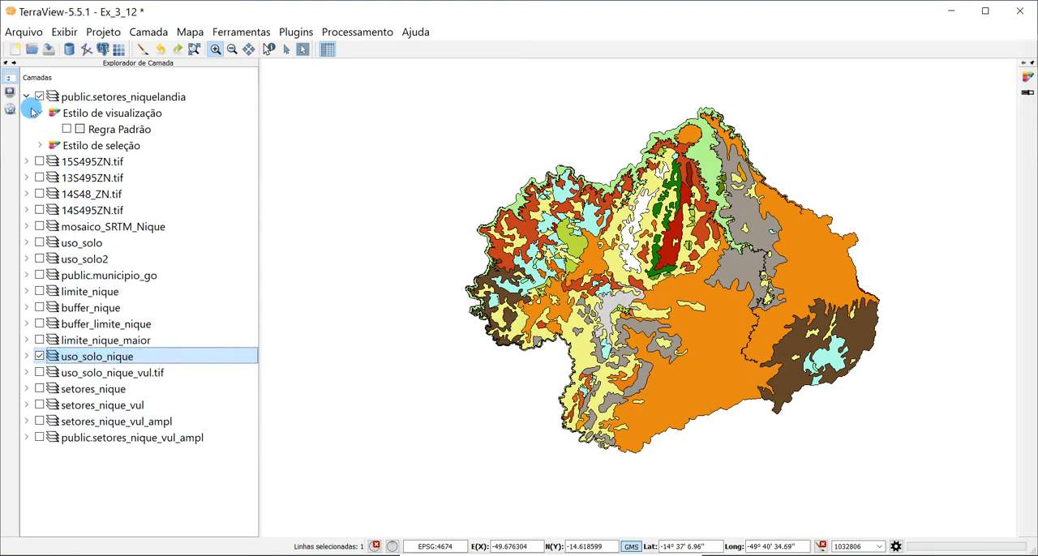
- Compare the public.setores_niquelandia outlines with uso_solo_nique along the southwestern boundary by repeatedly showing and hiding the sectors' default rule
left_click(68, 130)
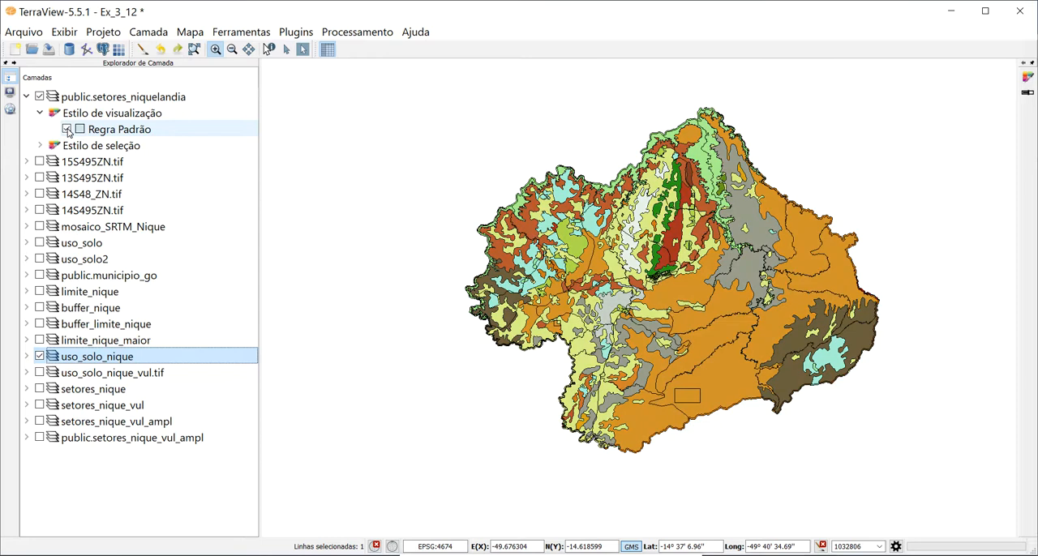
left_click(68, 131)
left_click(69, 131)
left_click_drag(447, 251, 616, 399)
left_click(86, 129)
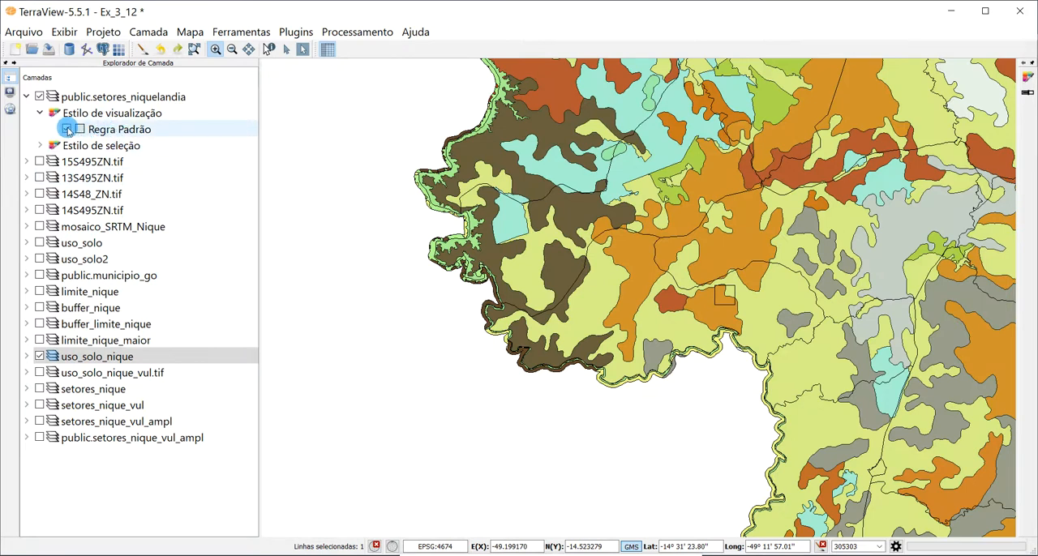
left_click(68, 131)
left_click(68, 130)
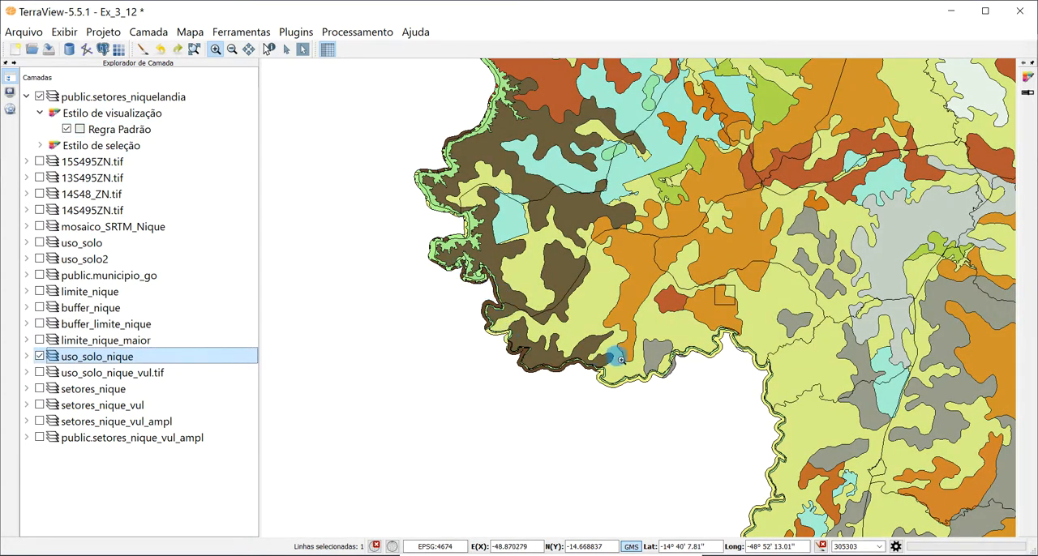
left_click(67, 131)
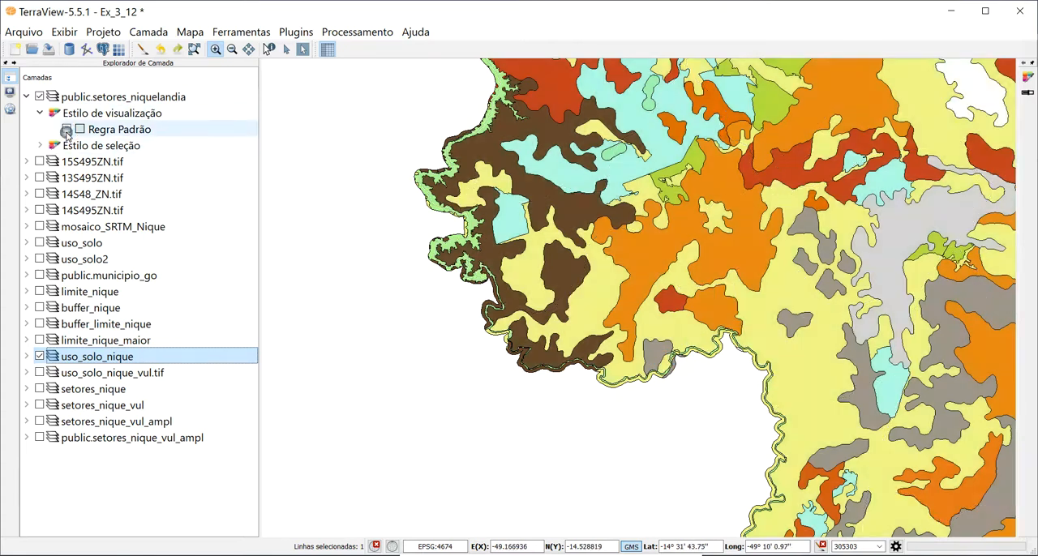
left_click(68, 130)
left_click(67, 131)
left_click(67, 131)
left_click(68, 131)
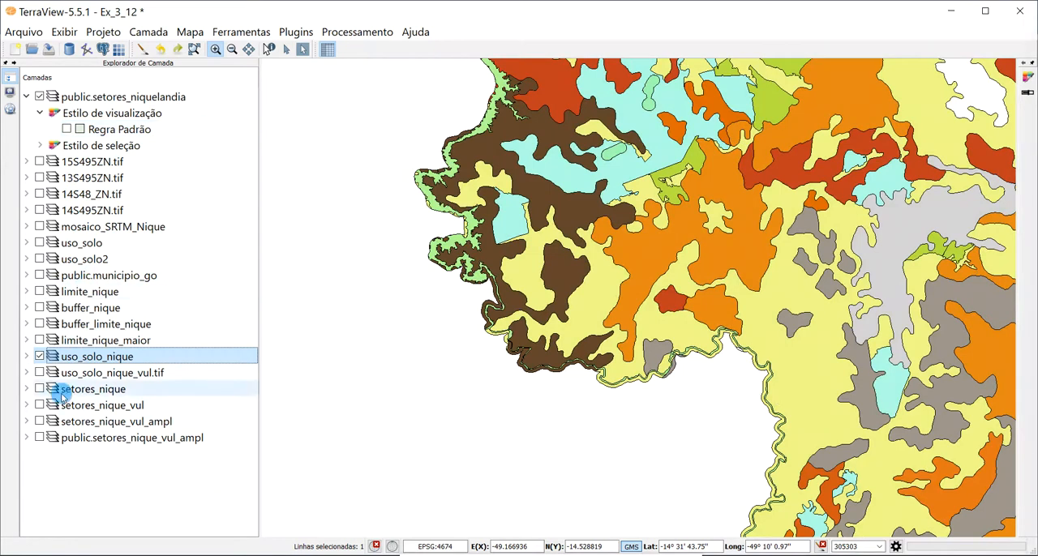
left_click(197, 51)
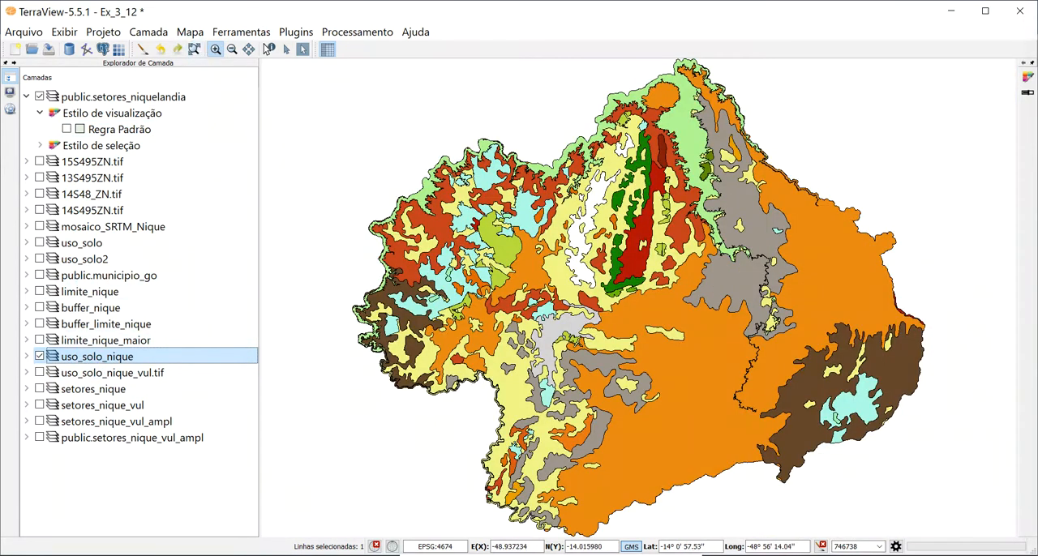
- Open the attribute table of uso_solo_nique and examine the values in the vulnerab column
right_click(103, 359)
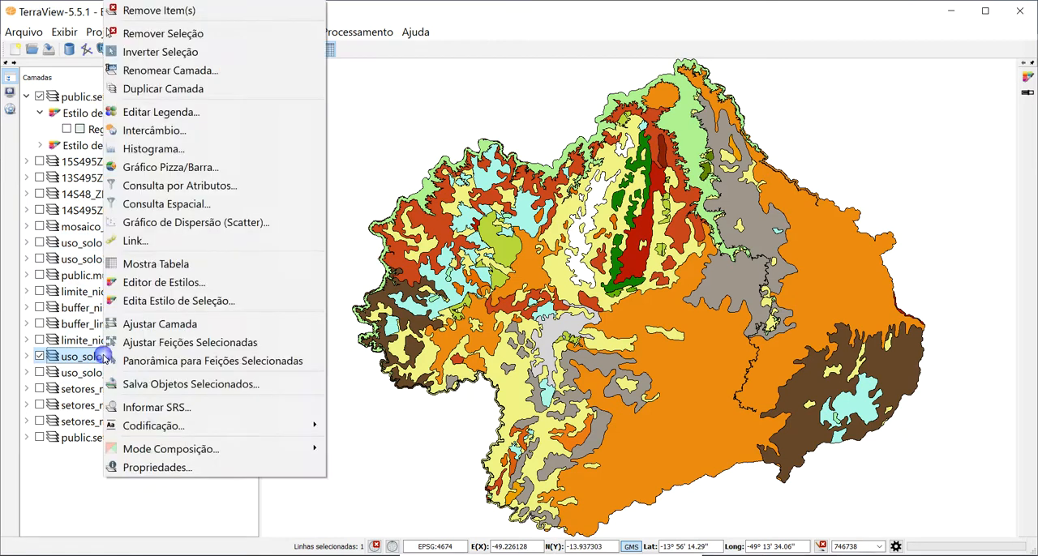
left_click(194, 266)
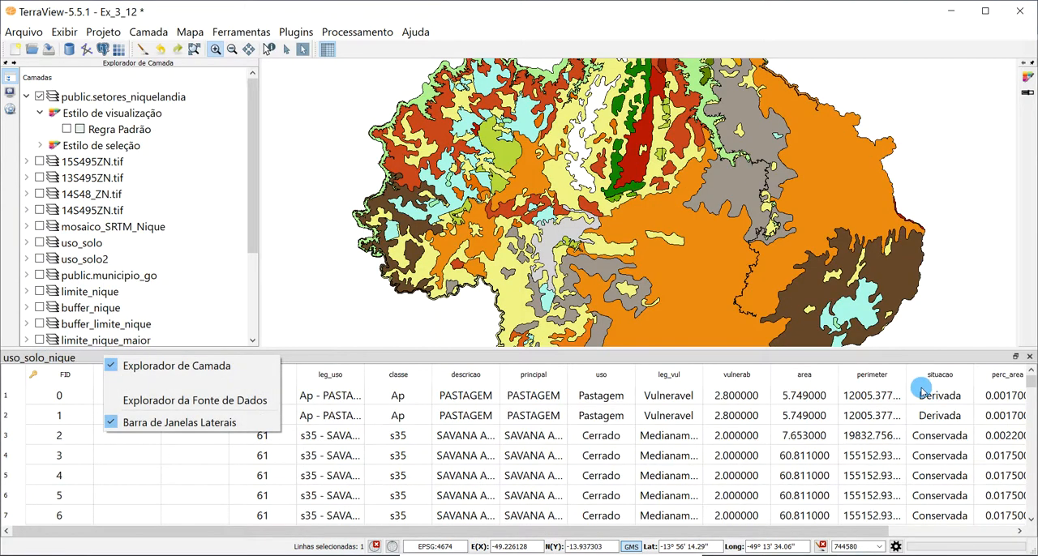
left_click(742, 379)
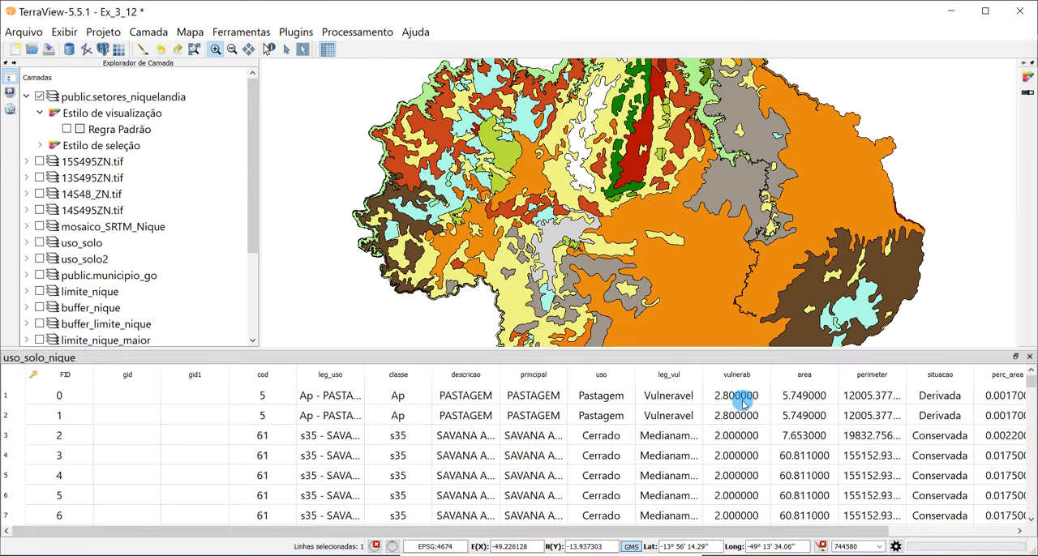
left_click(737, 375)
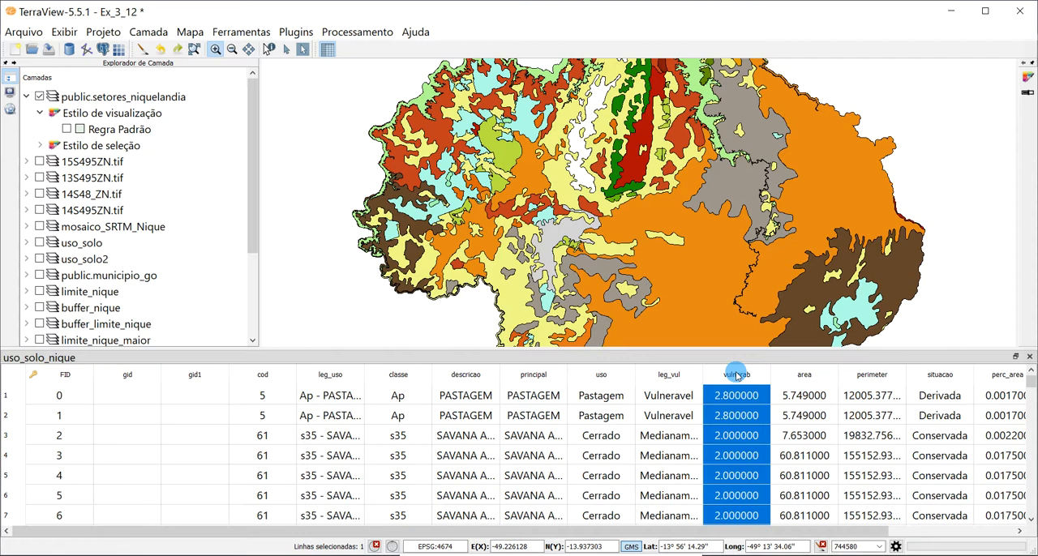
left_click_drag(1032, 385, 1033, 395)
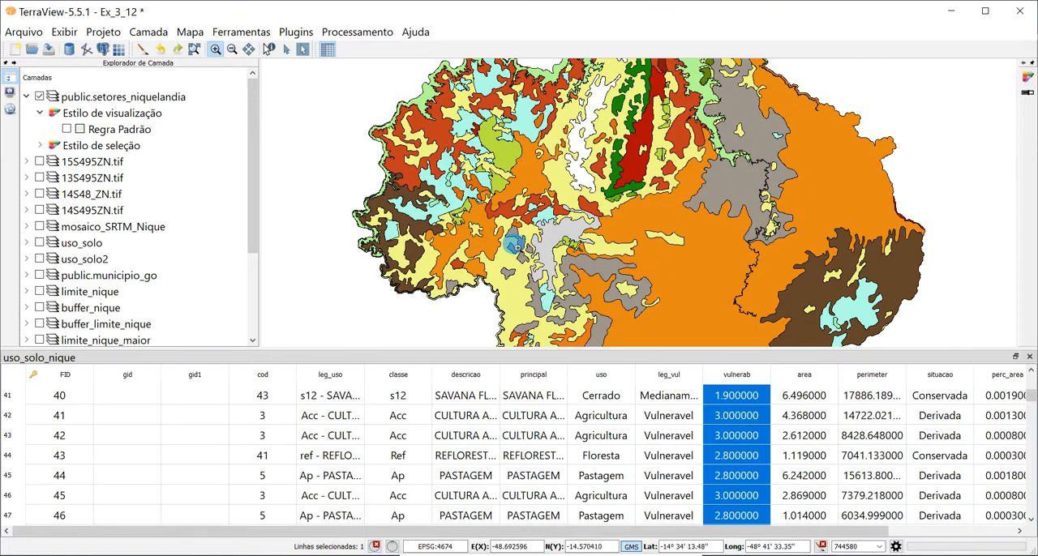
- Start a vector-to-raster attribute conversion of uso_solo_nique using the vulnerab property
left_click(359, 33)
mouse_move(426, 143)
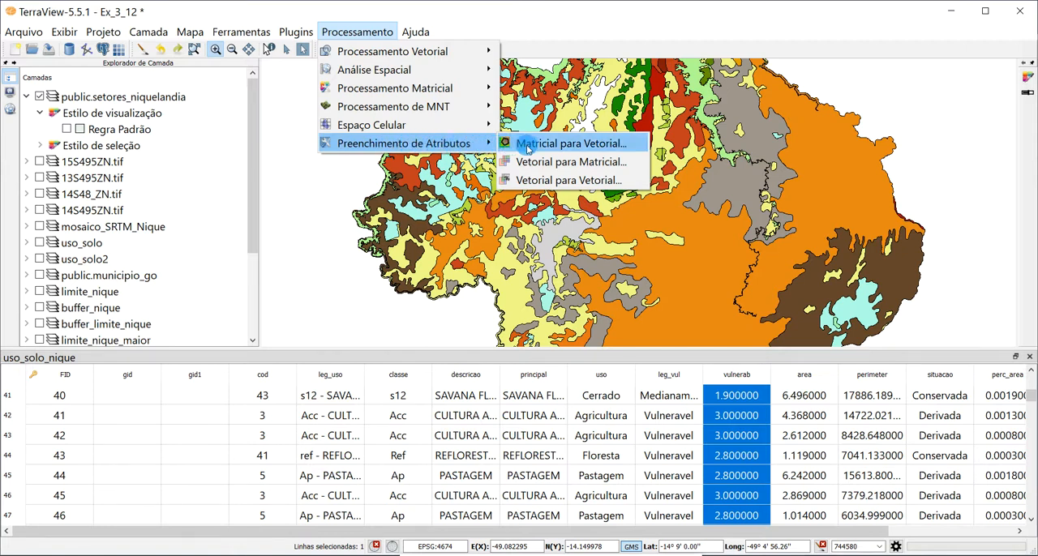
left_click(610, 166)
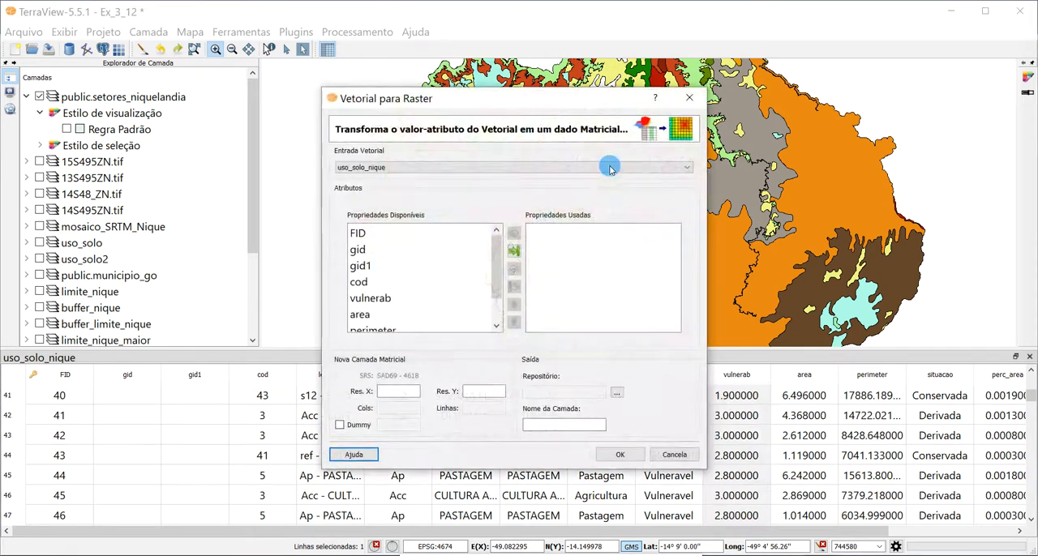
left_click(388, 298)
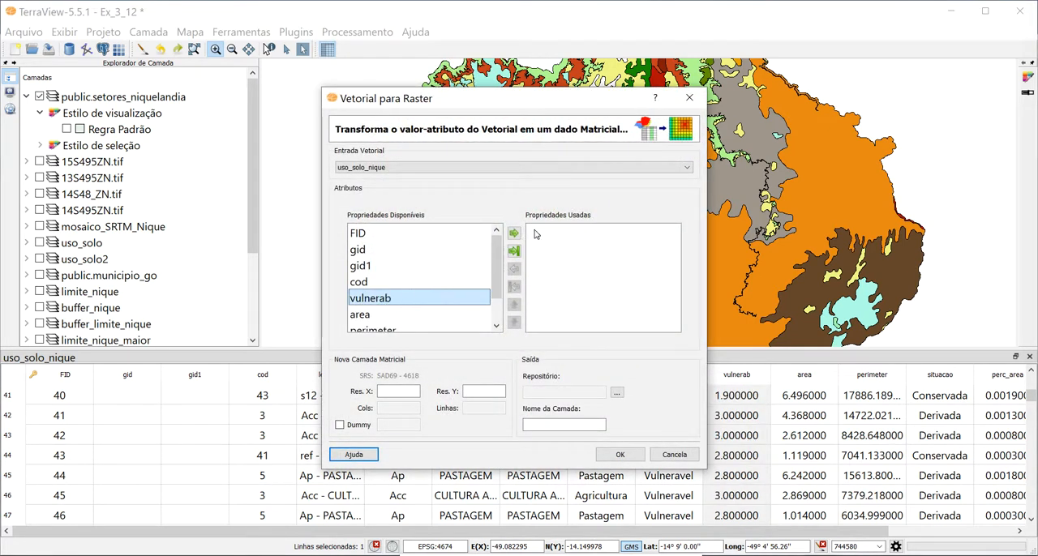
left_click(514, 235)
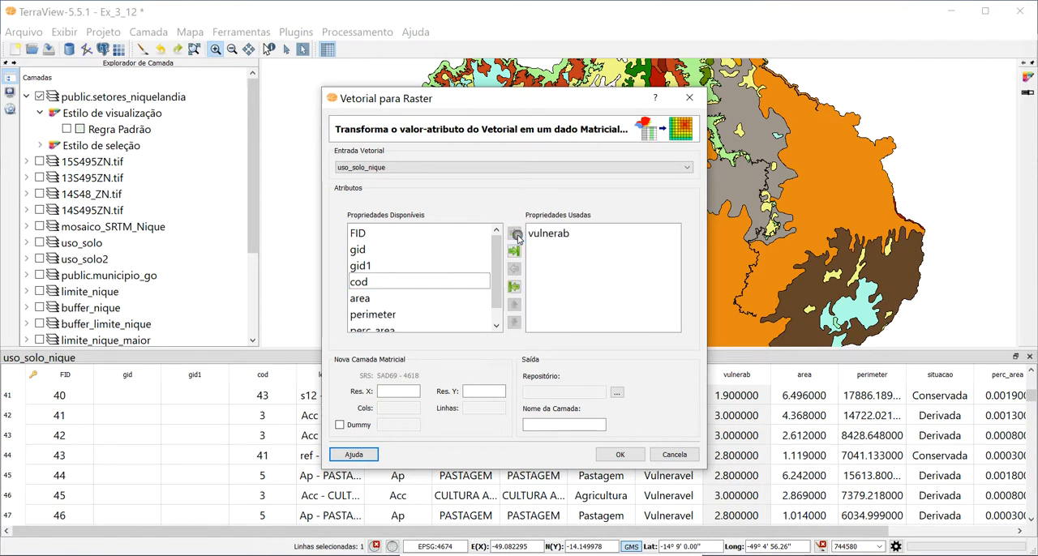
- Set the output raster's X resolution to 0.0002, and close the vector-to-raster conversion without running it
left_click(399, 392)
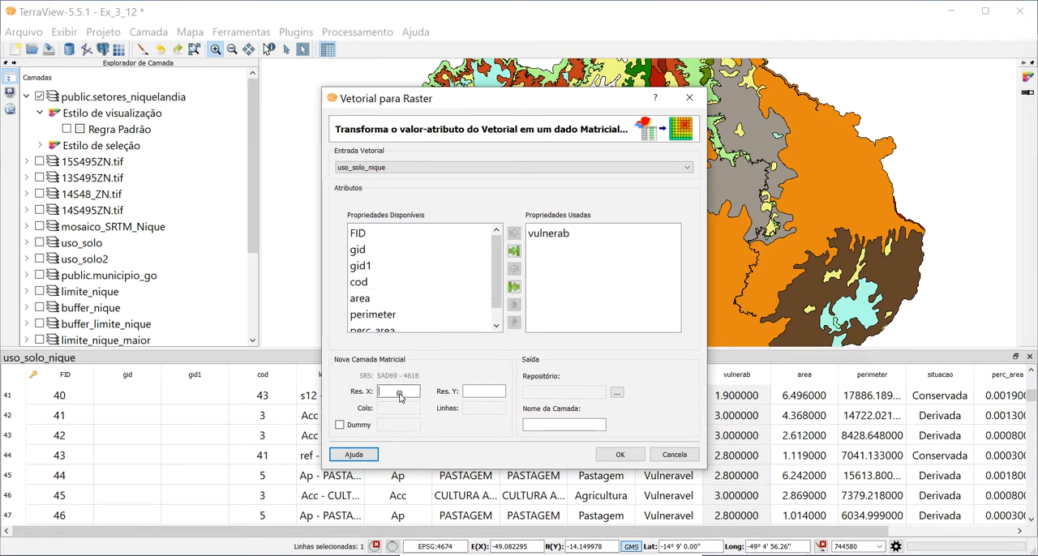
left_click(459, 391)
left_click(396, 392)
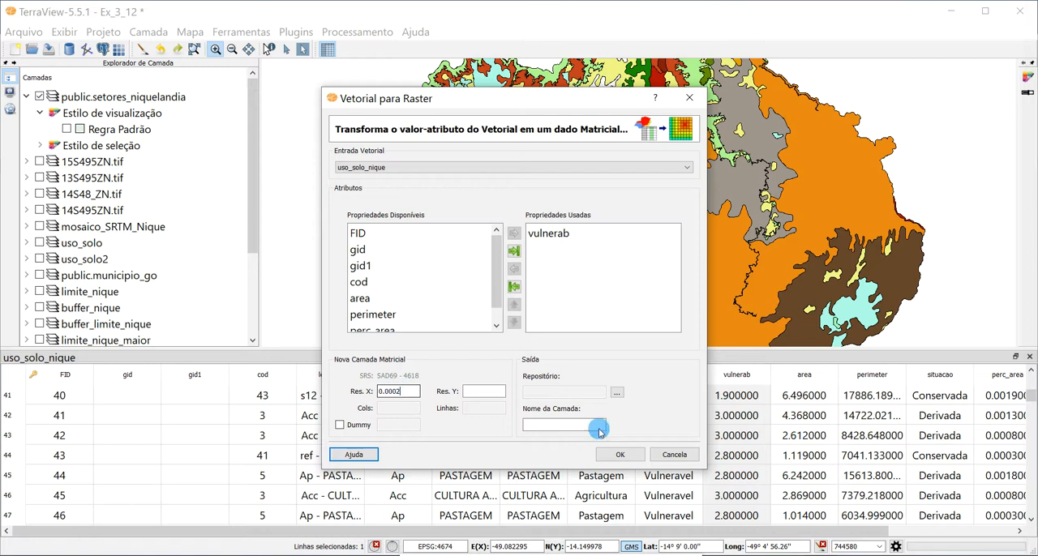
left_click_drag(398, 393, 384, 396)
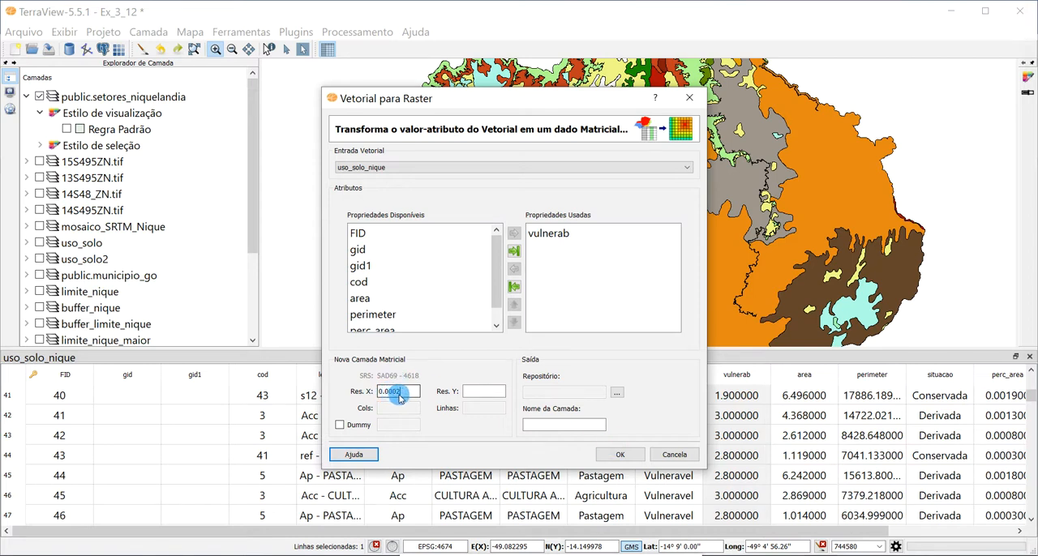
left_click(494, 395)
left_click(586, 429)
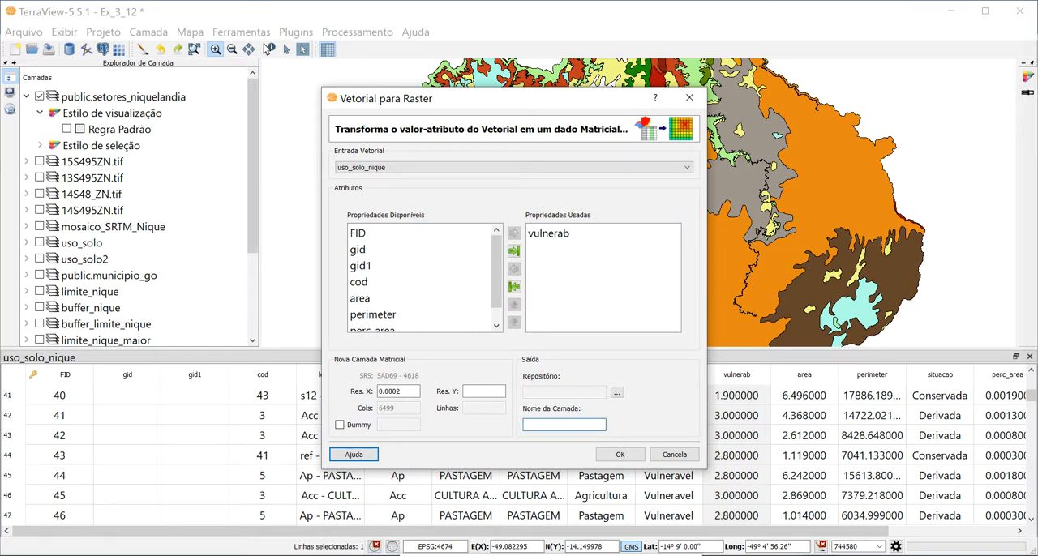
left_click(567, 237)
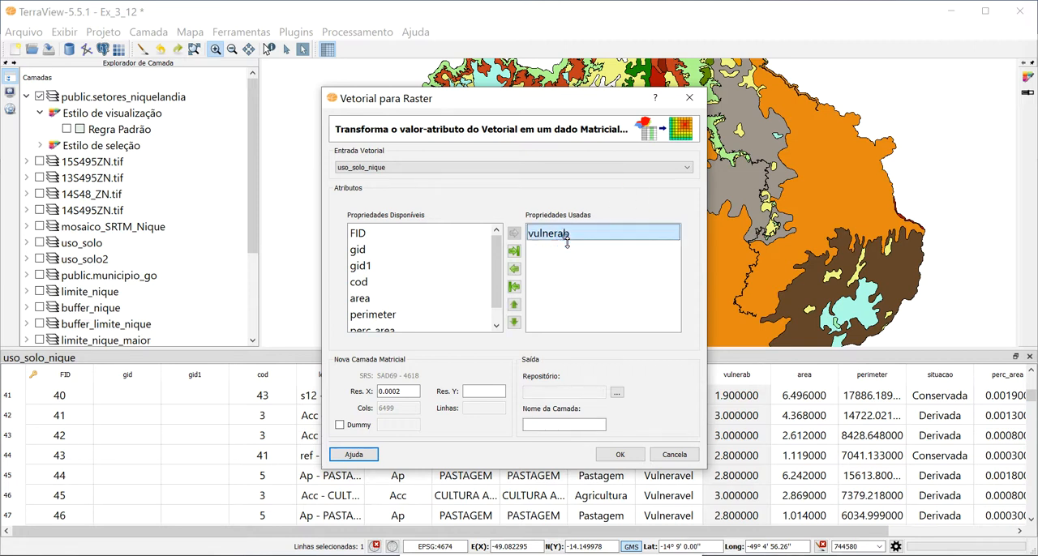
left_click(691, 98)
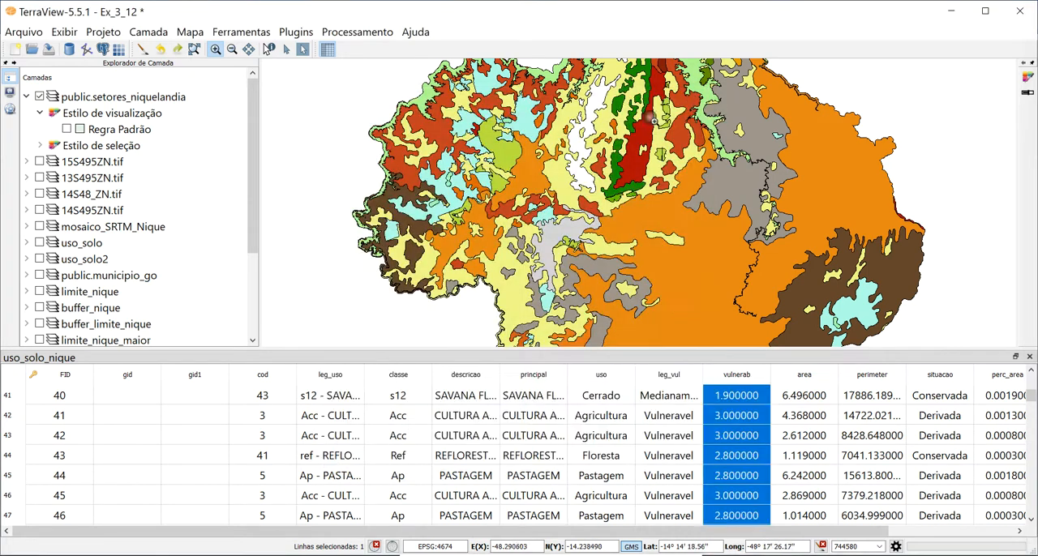
- Display uso_solo_nique_vul.tif in place of uso_solo_nique and fit the map to the full extent
scroll(122, 300, "down", 2)
scroll(138, 276, "down", 1)
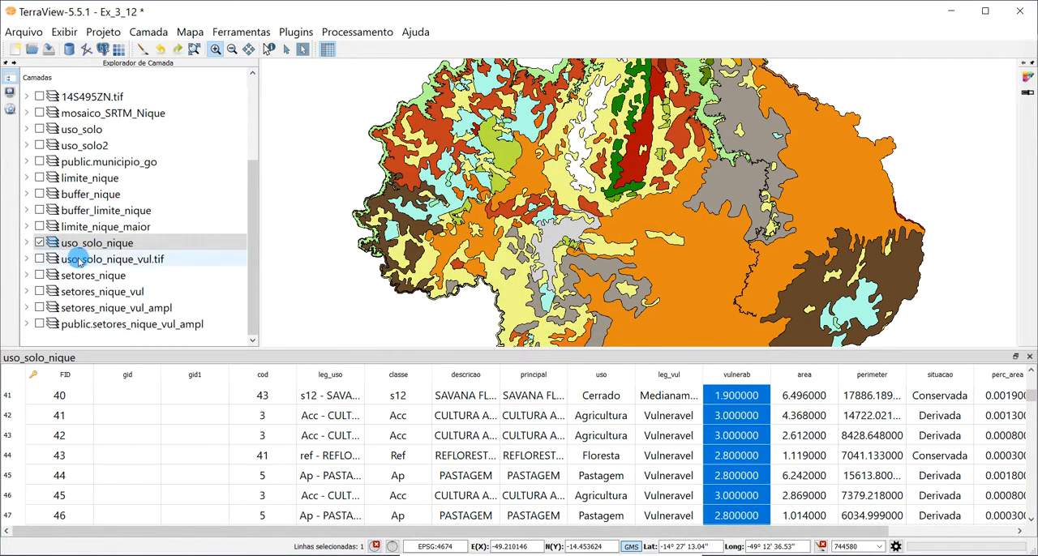
left_click(39, 243)
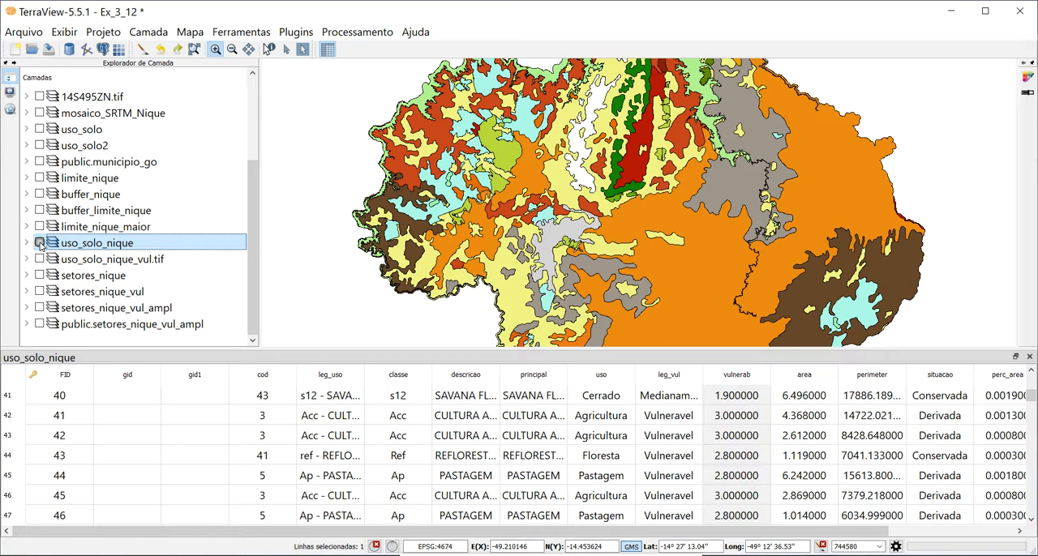
left_click(106, 260)
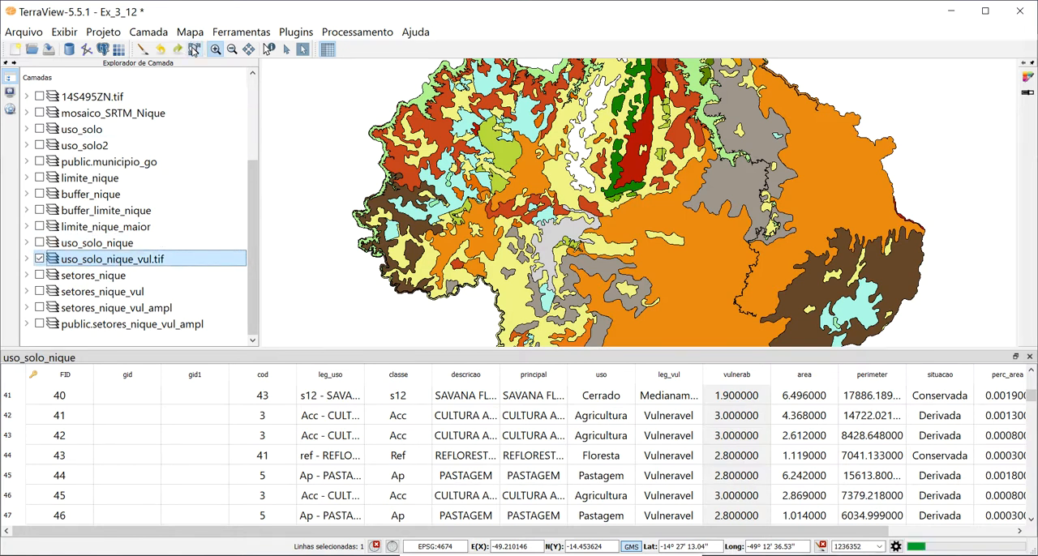
left_click(193, 50)
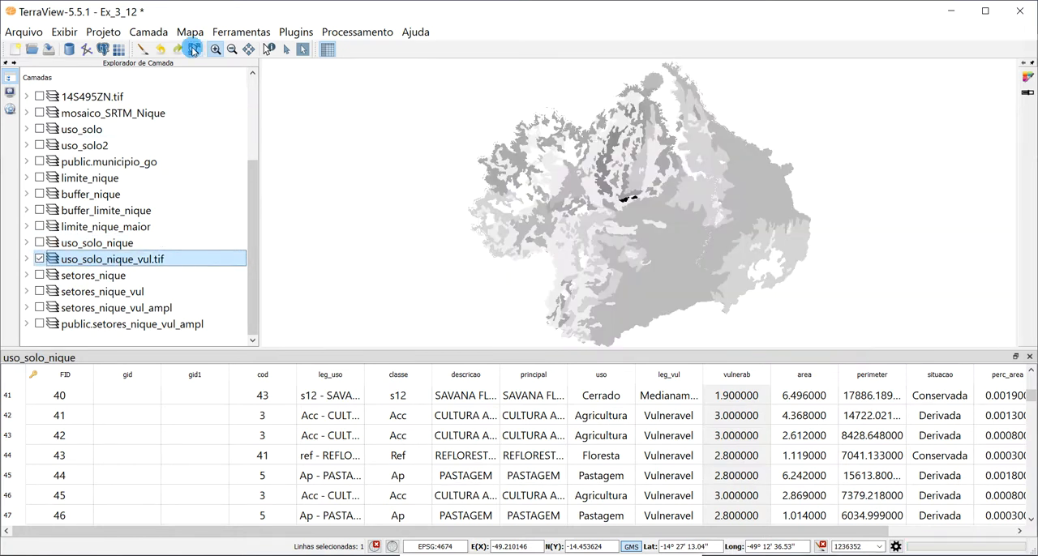
- Hide public.setores_niquelandia and query the Banda 0 pixel value of uso_solo_nique_vul.tif at several places across the map
left_click(268, 50)
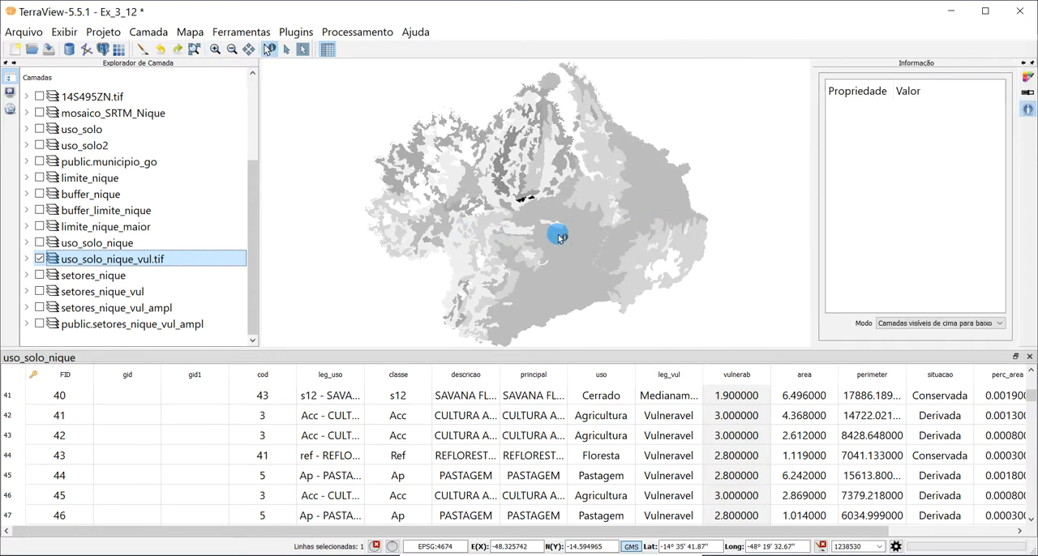
left_click(589, 247)
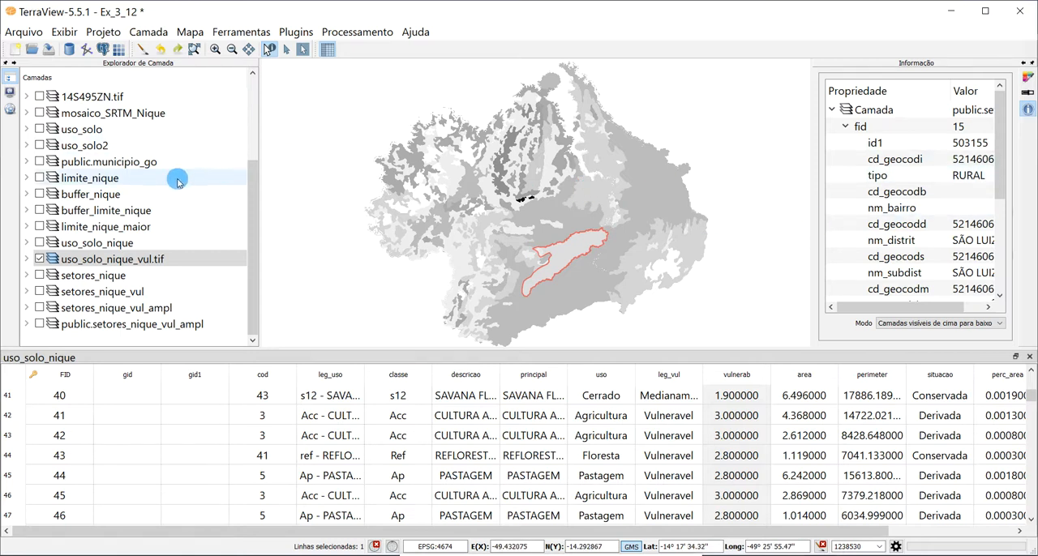
scroll(213, 181, "up", 3)
left_click(577, 180)
left_click(922, 200)
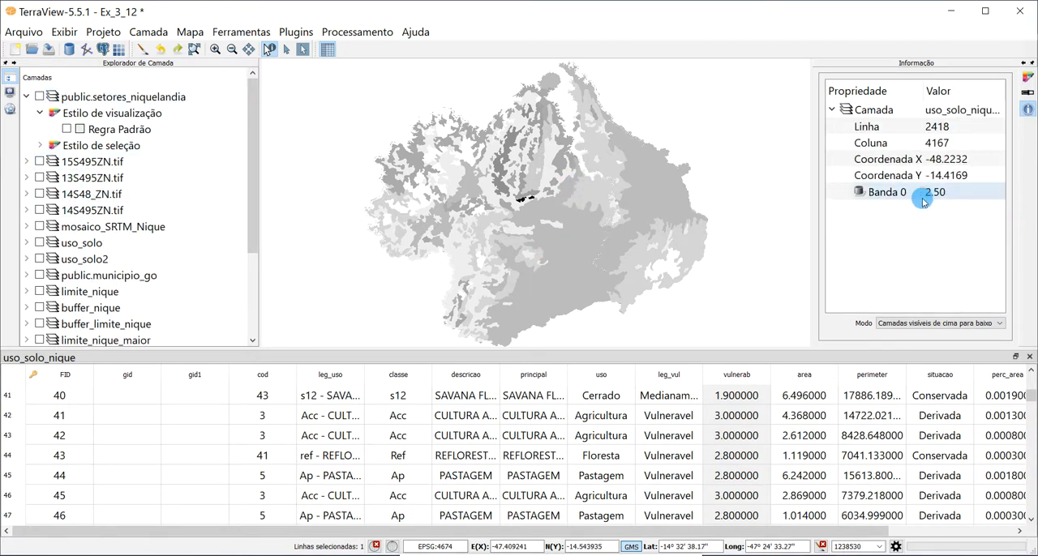
left_click(432, 180)
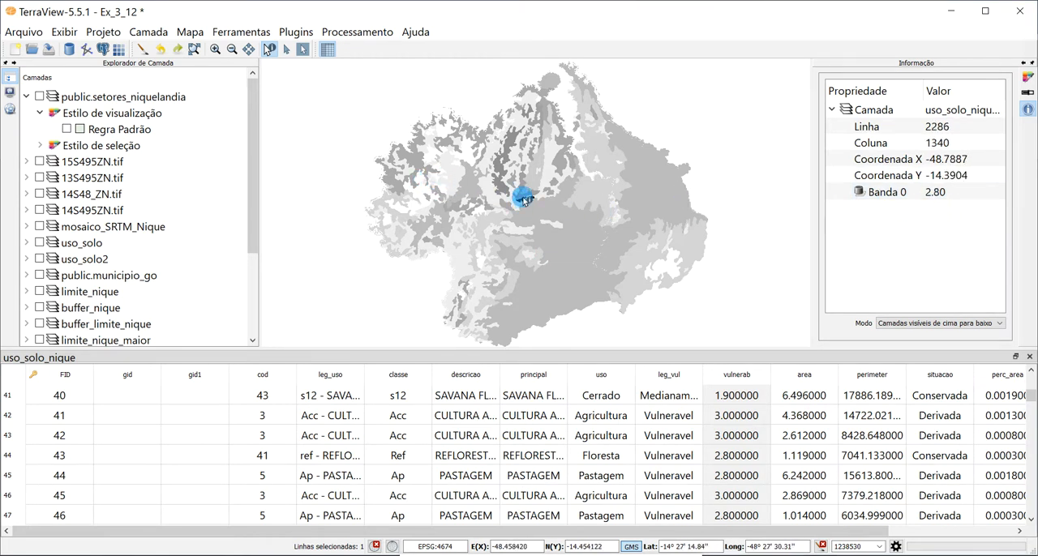
left_click(525, 201)
left_click(454, 193)
left_click(390, 182)
left_click(671, 267)
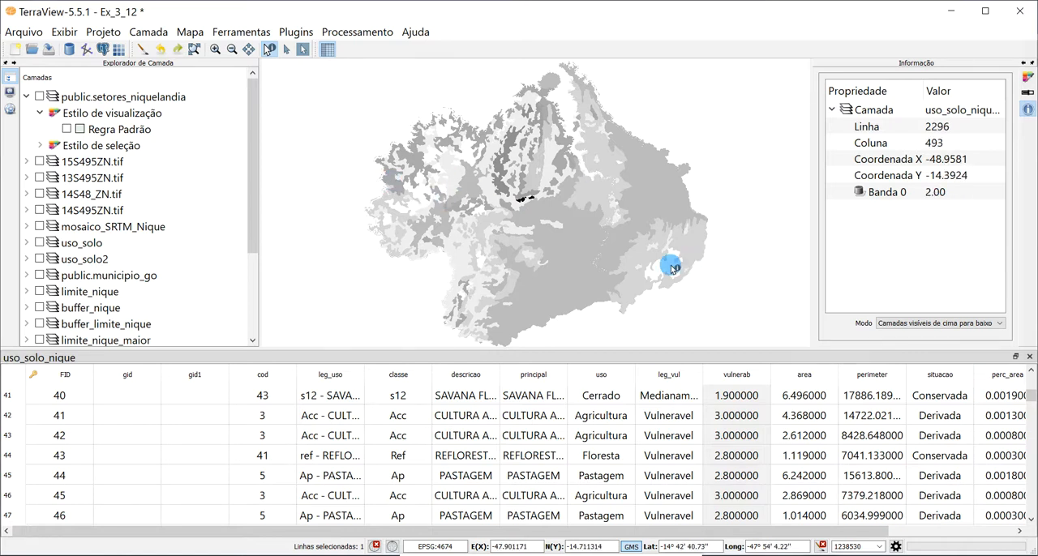
left_click(939, 195)
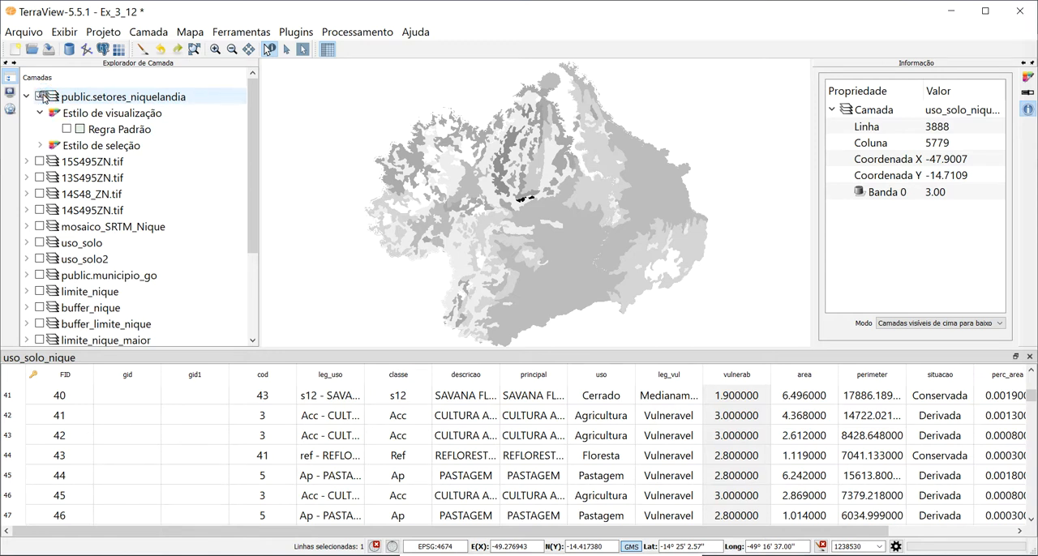
- Overlay the public.setores_niquelandia sectors on the vulnerability raster to compare them, and hide the sectors again
left_click(41, 97)
left_click(68, 130)
left_click(68, 130)
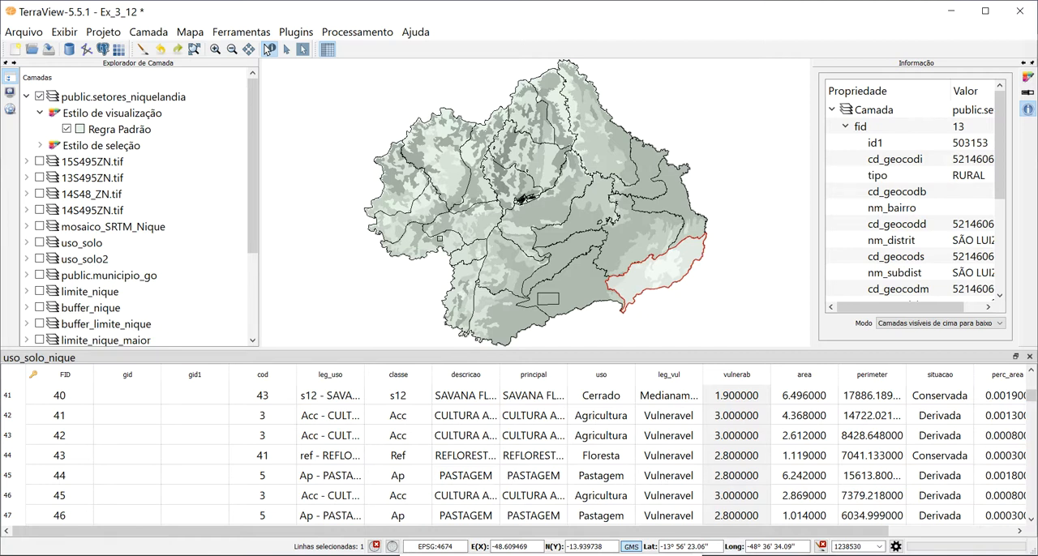
left_click(39, 98)
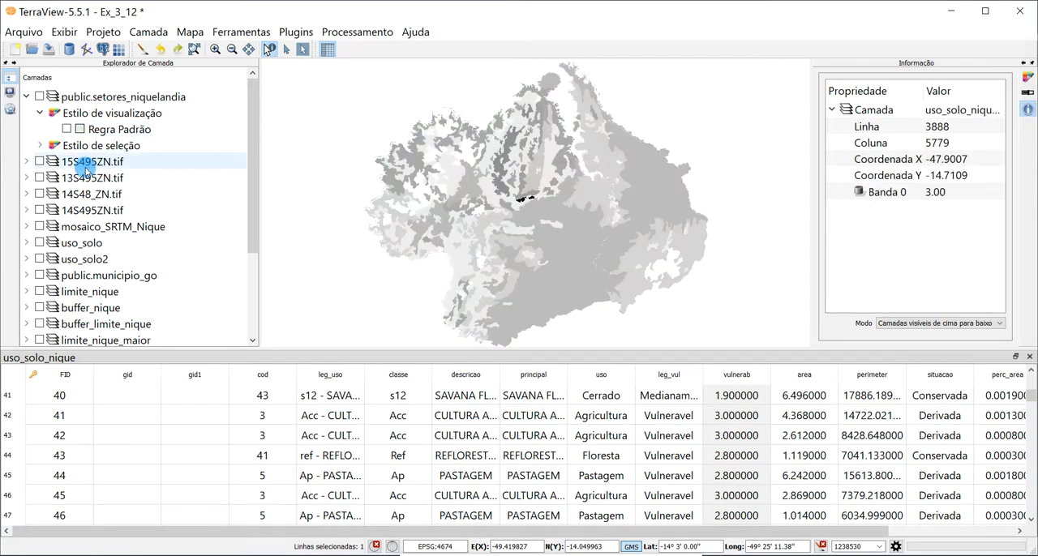
- Display public.setores_niquelandia in place of uso_solo_nique_vul.tif, with the sectors' default rule turned off
scroll(77, 155, "down", 1)
scroll(166, 231, "down", 1)
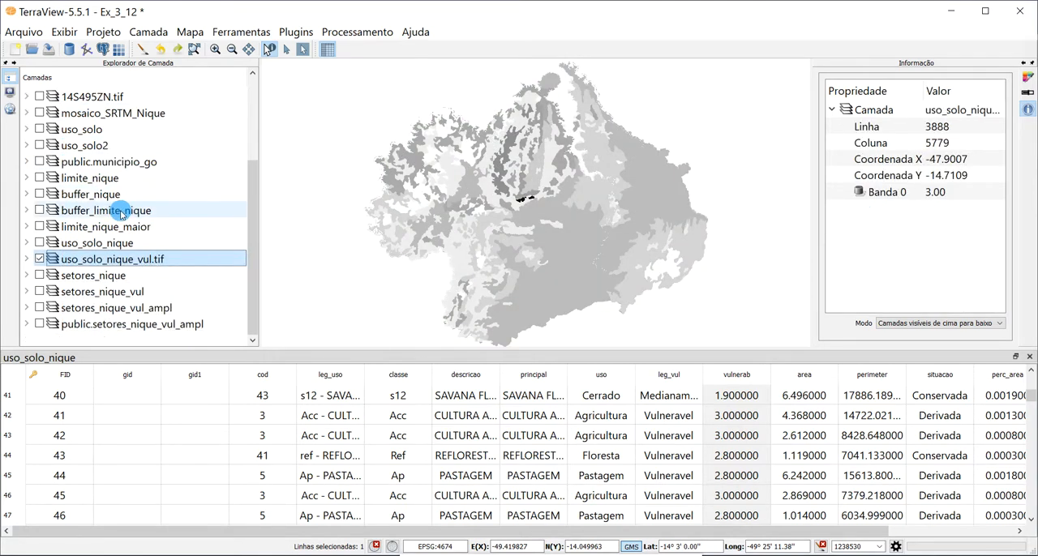
left_click(94, 276)
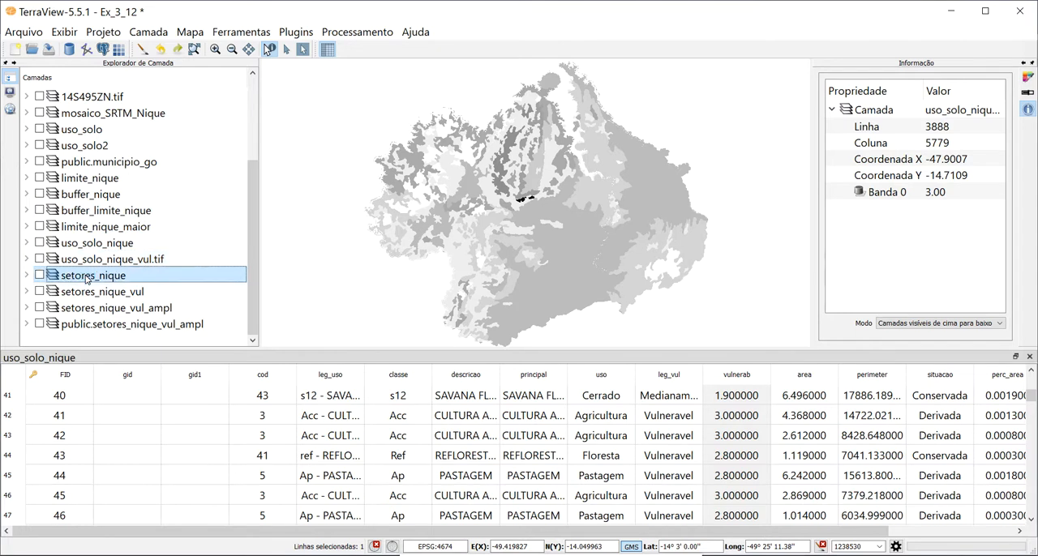
scroll(140, 211, "up", 2)
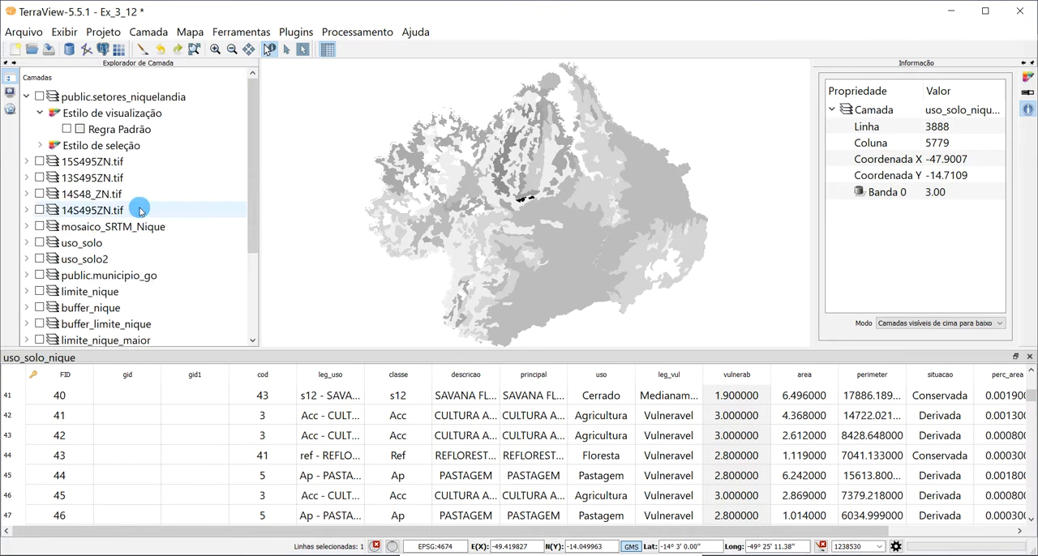
left_click(39, 96)
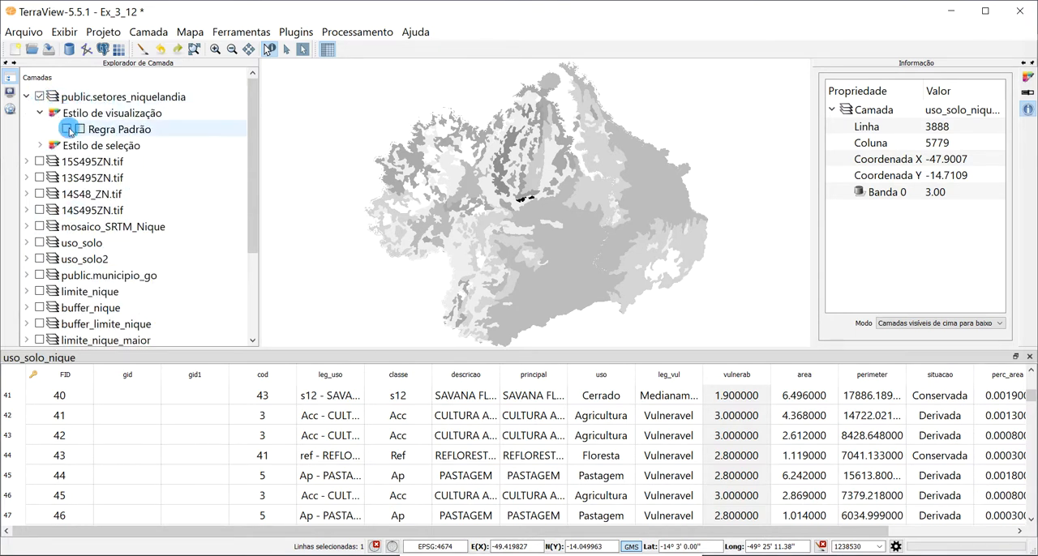
left_click(68, 130)
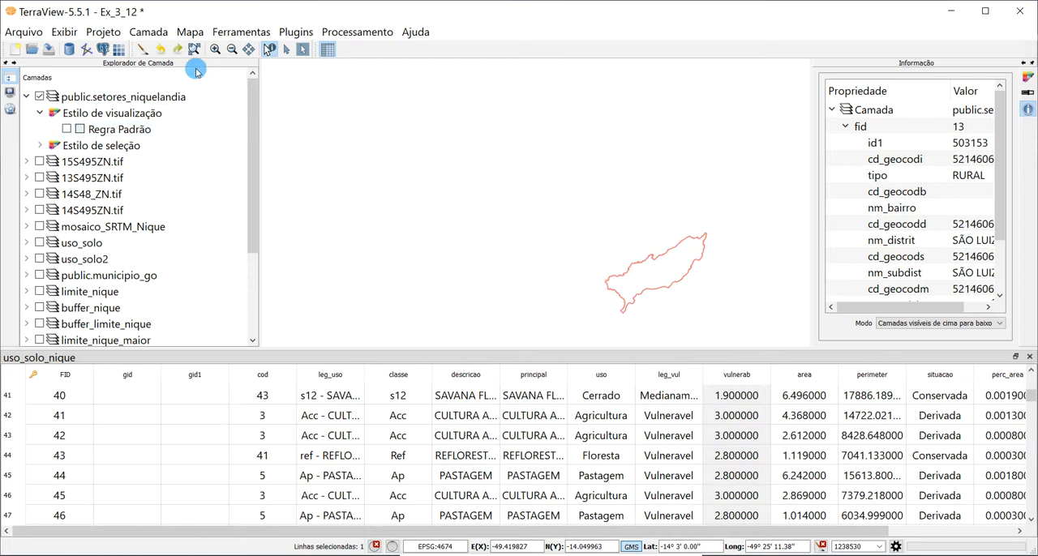
- Set up a layer exchange of public.setores_niquelandia to a vector file, and cancel it without saving a shapefile
left_click(159, 98)
right_click(158, 98)
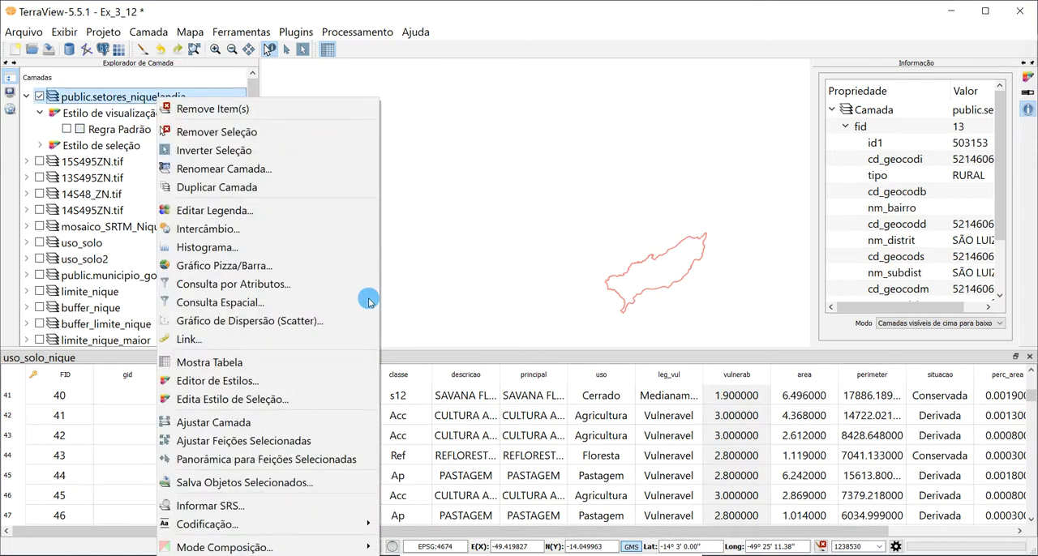
left_click(303, 227)
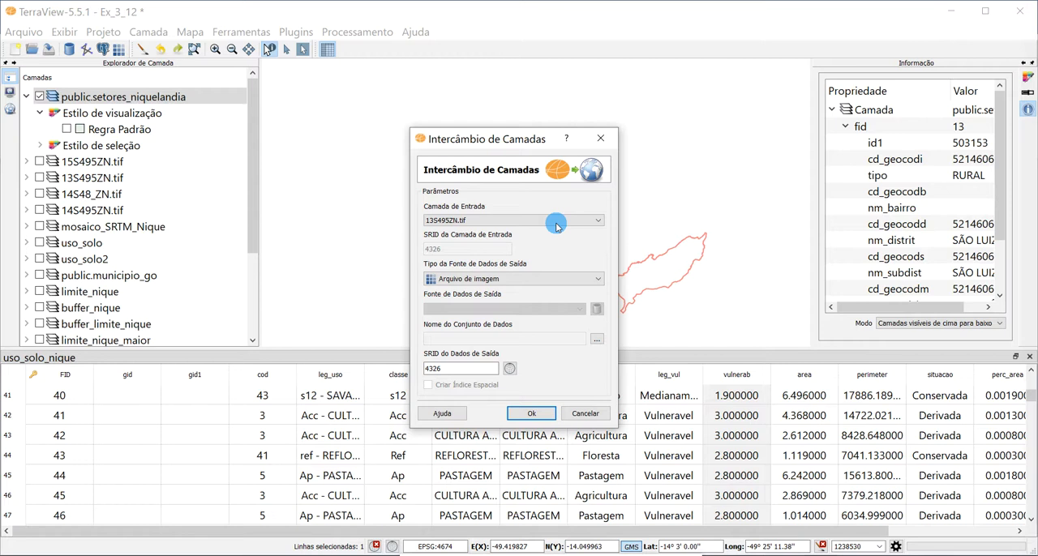
left_click(491, 282)
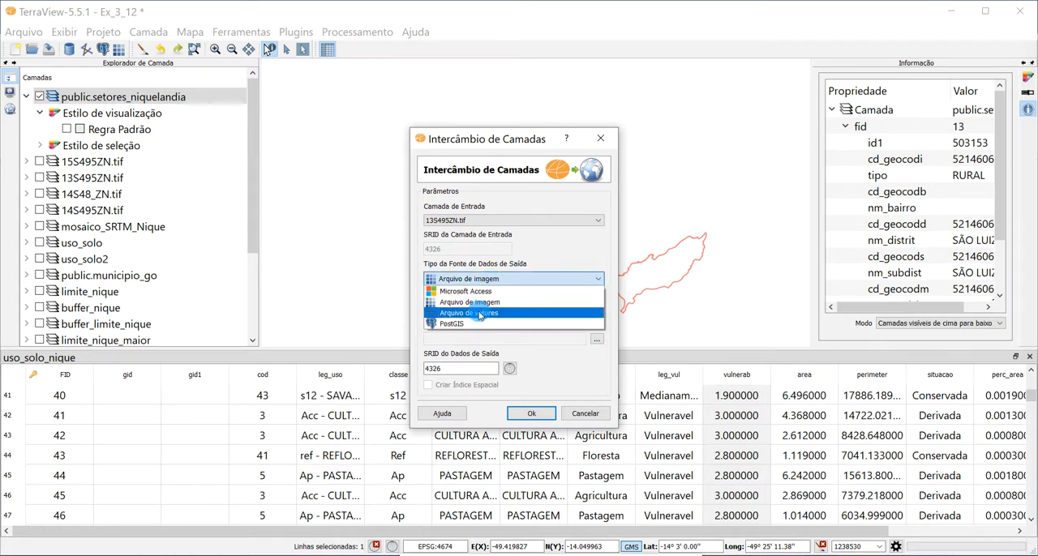
left_click(479, 314)
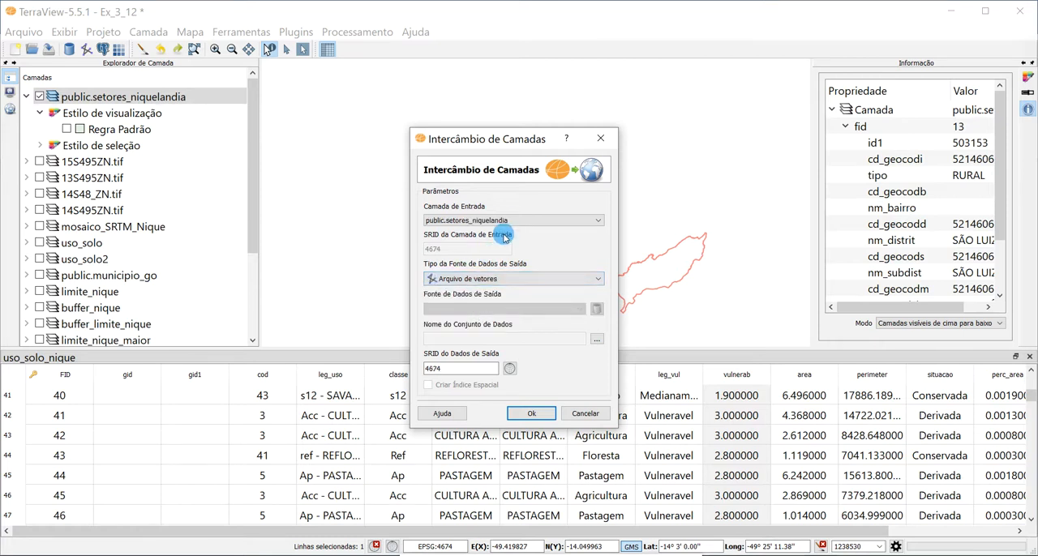
left_click(462, 222)
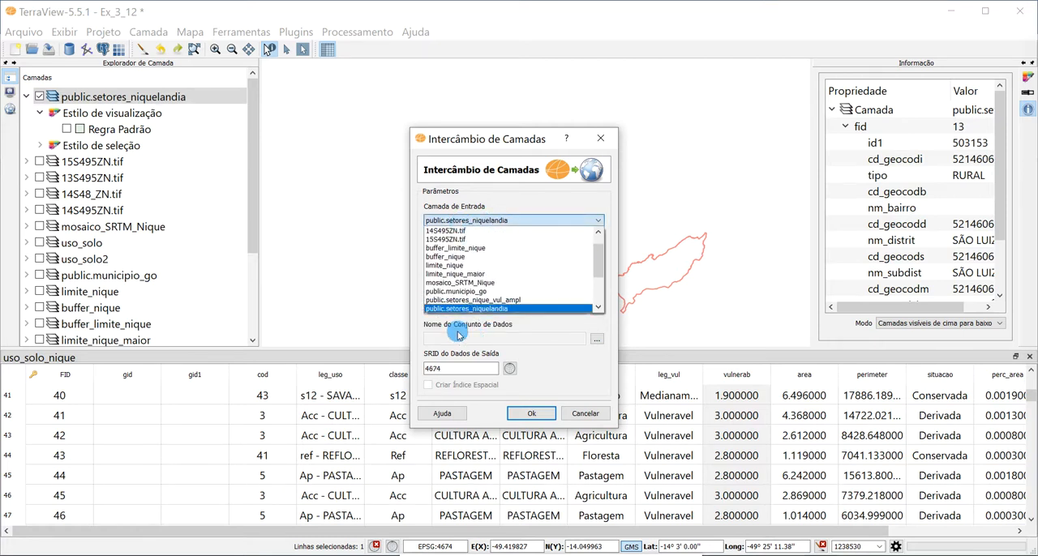
left_click(472, 311)
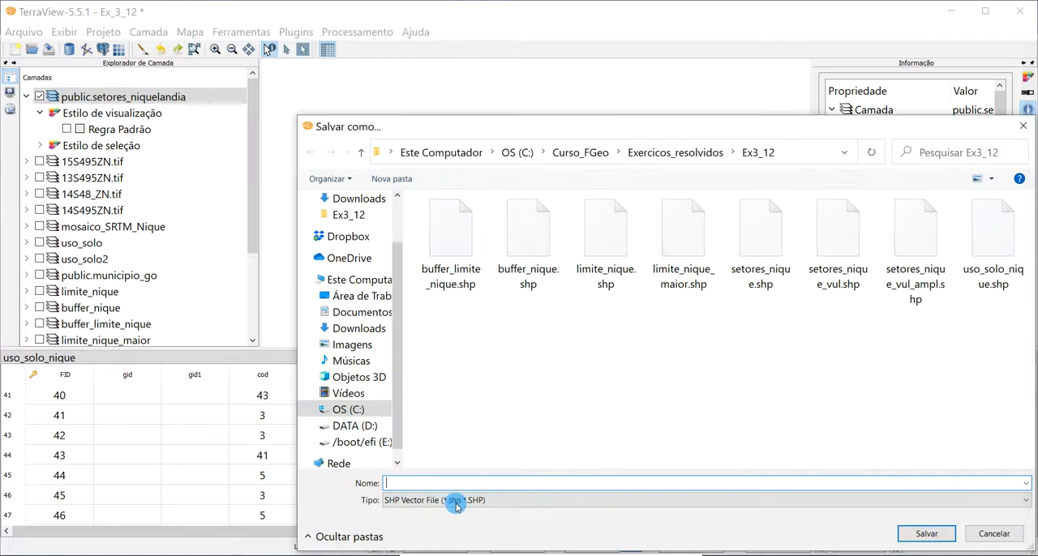
left_click(994, 533)
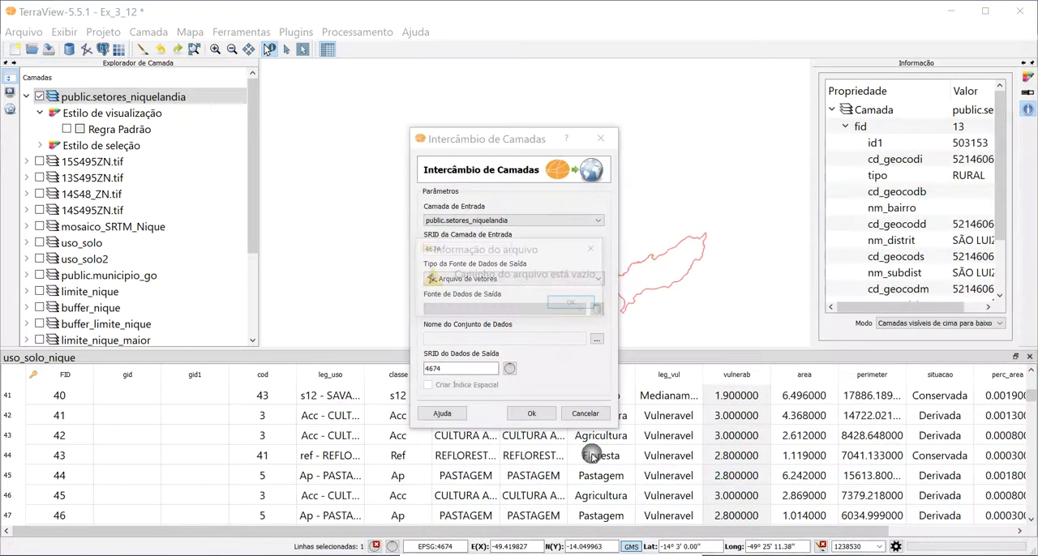
left_click(567, 302)
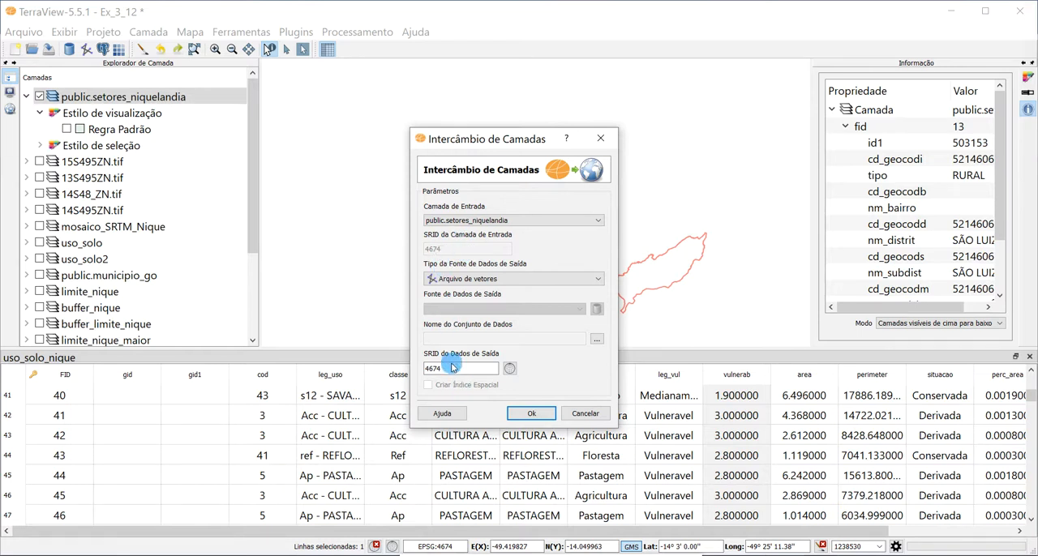
left_click(584, 414)
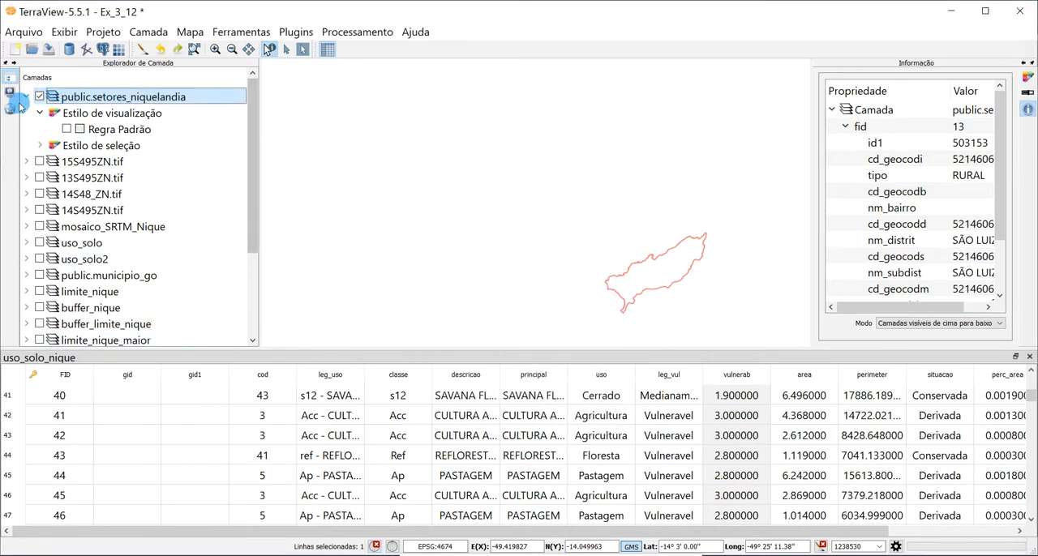
- Display the setores_nique layer in place of public.setores_niquelandia and redraw the map
scroll(93, 204, "down", 2)
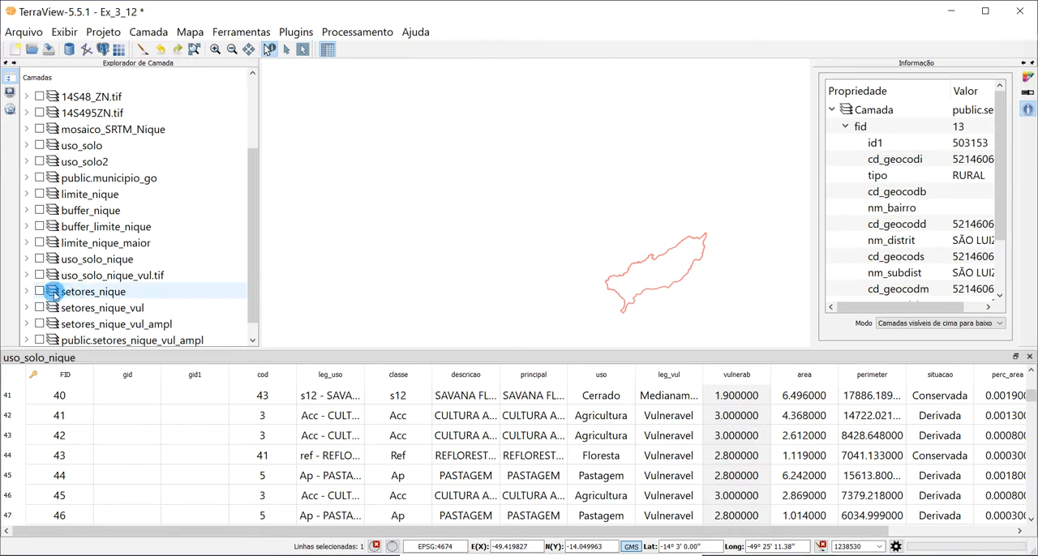
left_click(142, 48)
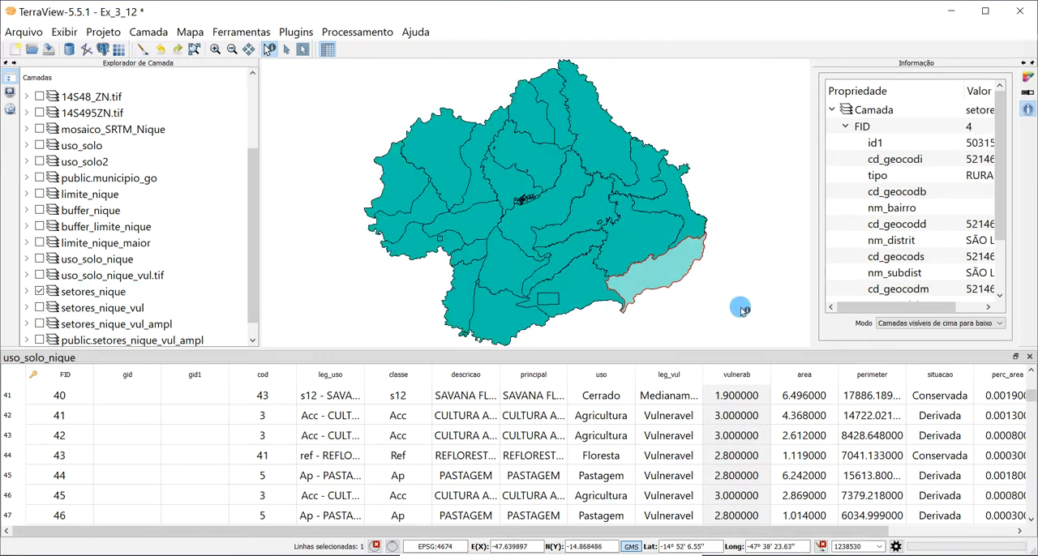
- Set up a raster-to-vector statistics extraction with uso_solo_nique_vul.tif as the raster and setores_nique as the vector layer
left_click(753, 192)
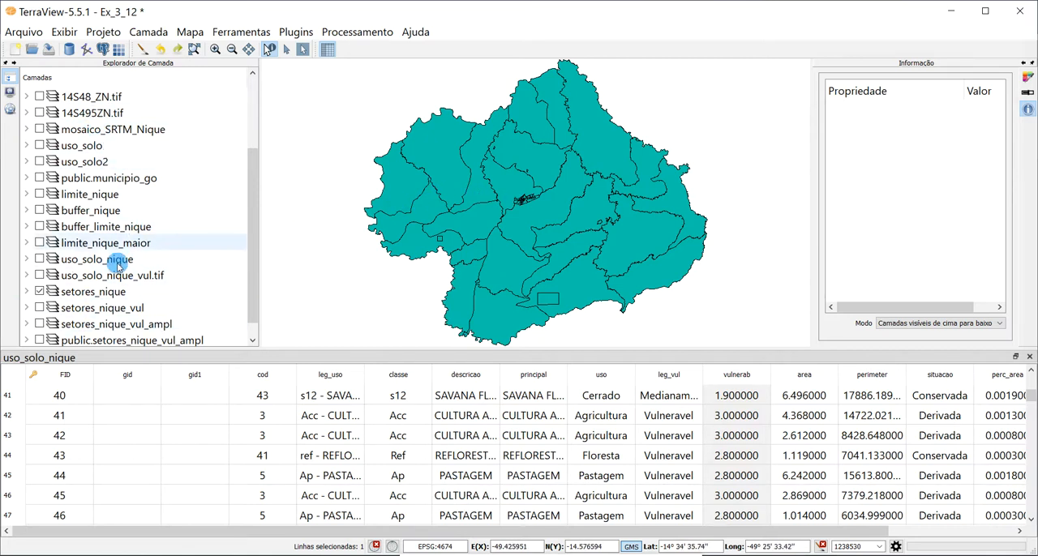
left_click(347, 33)
mouse_move(423, 148)
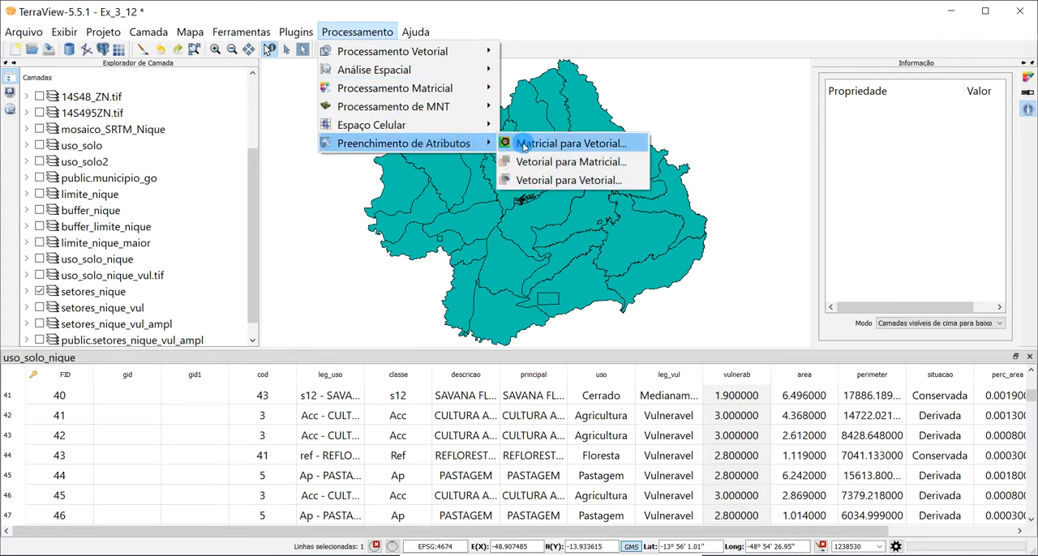
left_click(591, 149)
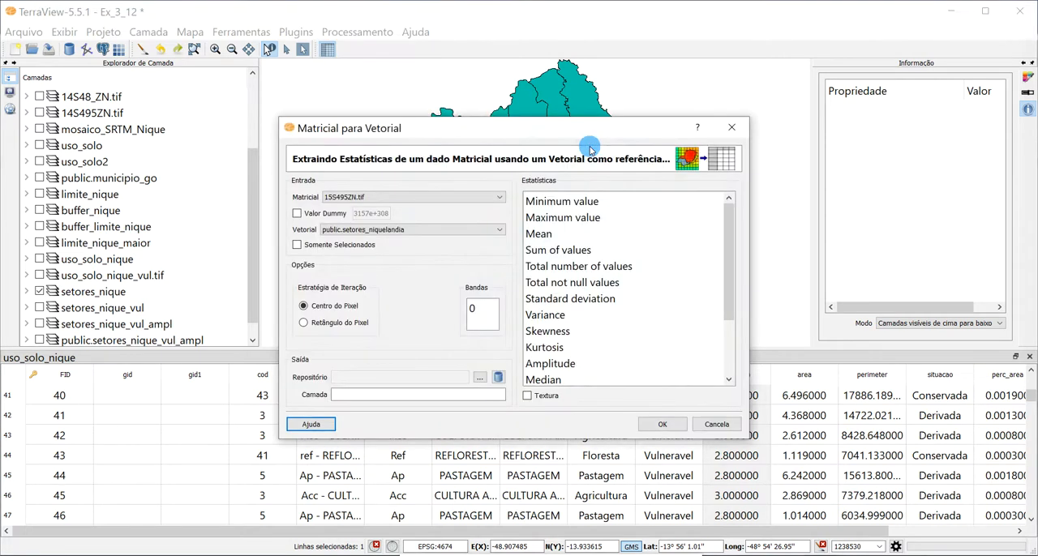
left_click(377, 198)
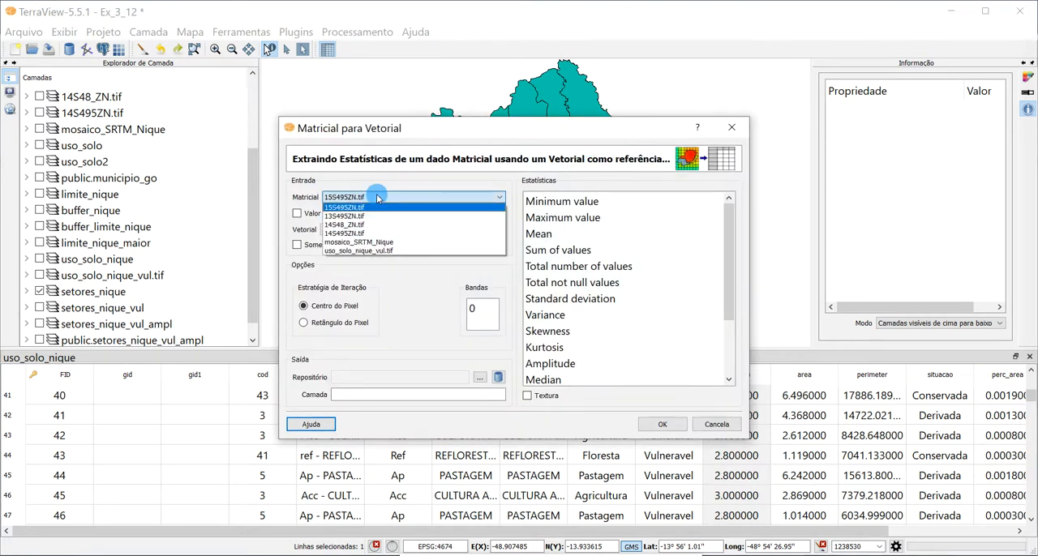
left_click(390, 252)
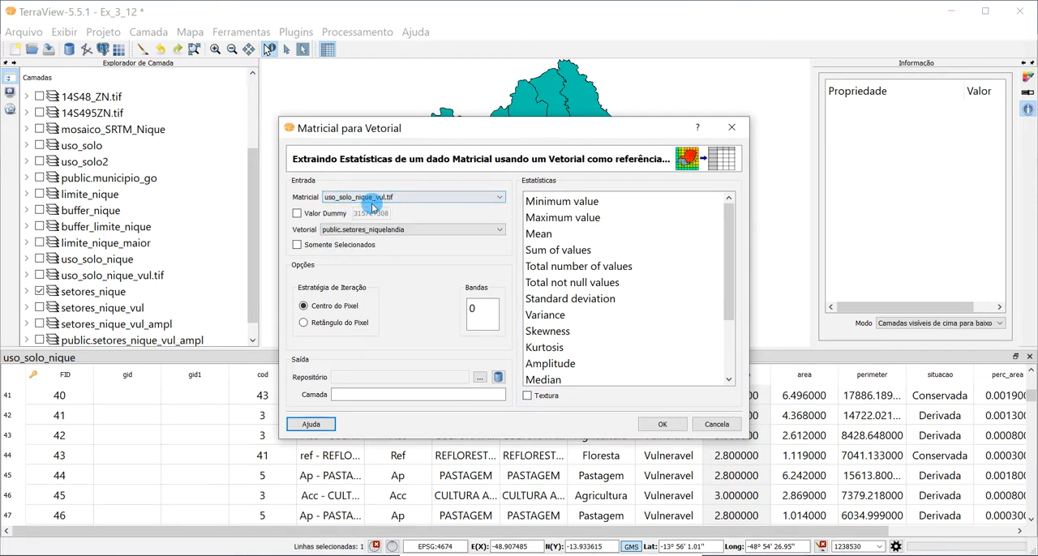
left_click(382, 231)
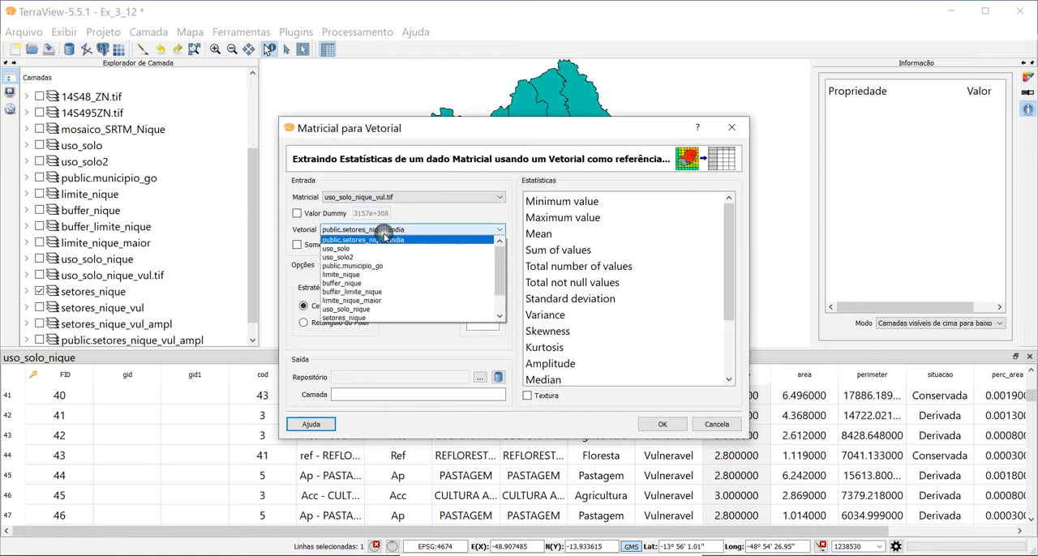
left_click(363, 319)
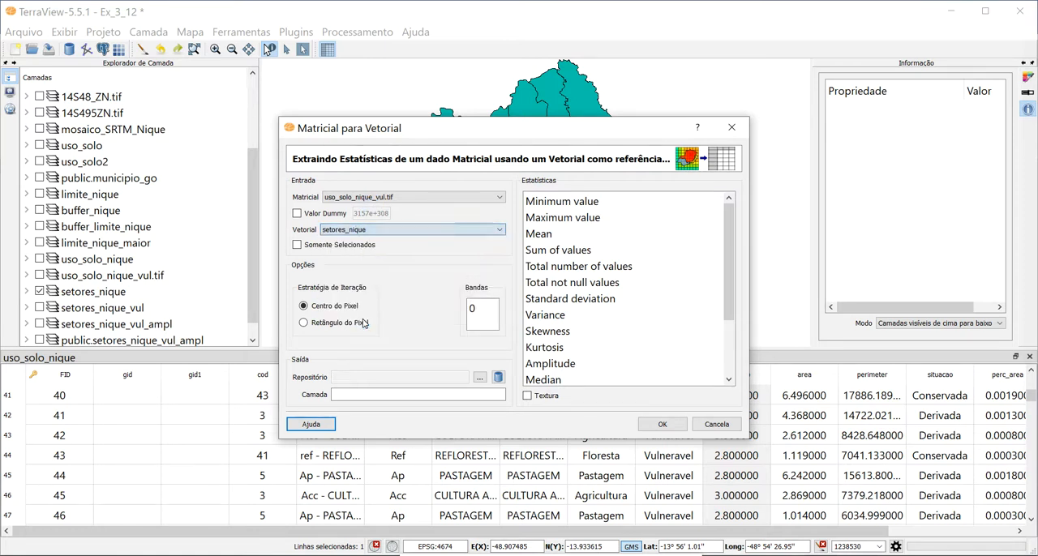
- Choose band 0 and the Mean statistic for the vulnerability extraction, and cancel it without creating an output layer
left_click(474, 305)
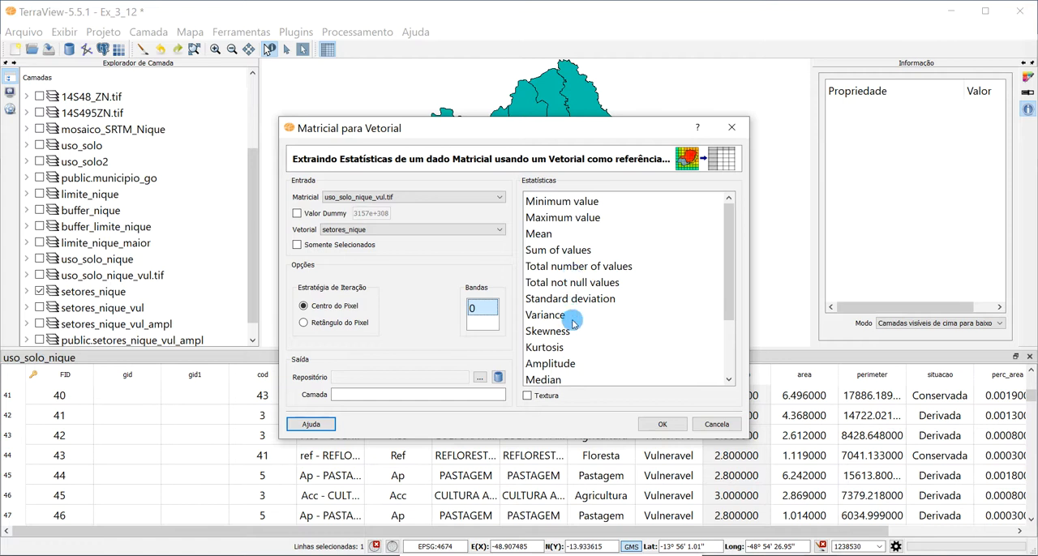
scroll(566, 350, "down", 2)
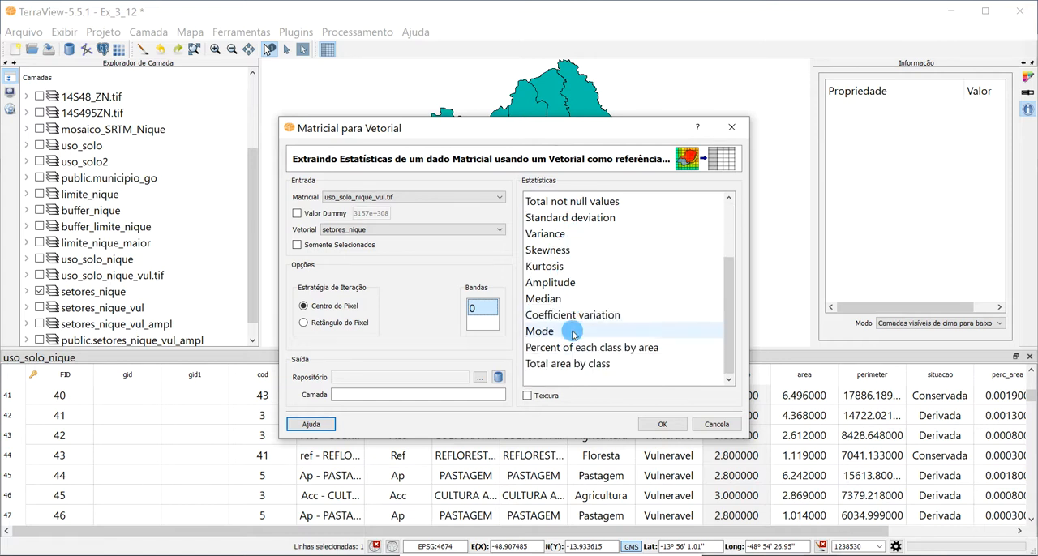
scroll(648, 350, "up", 2)
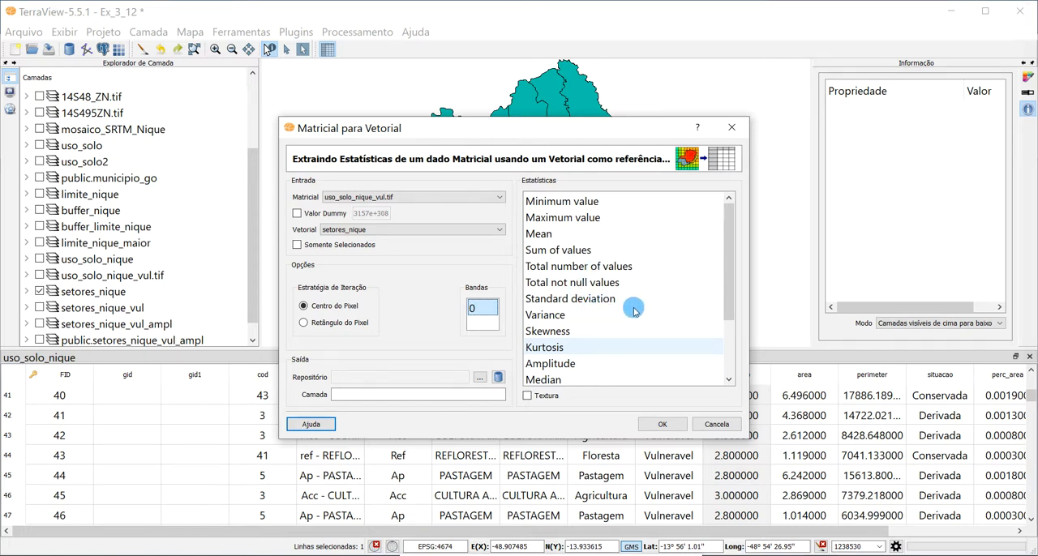
left_click(541, 235)
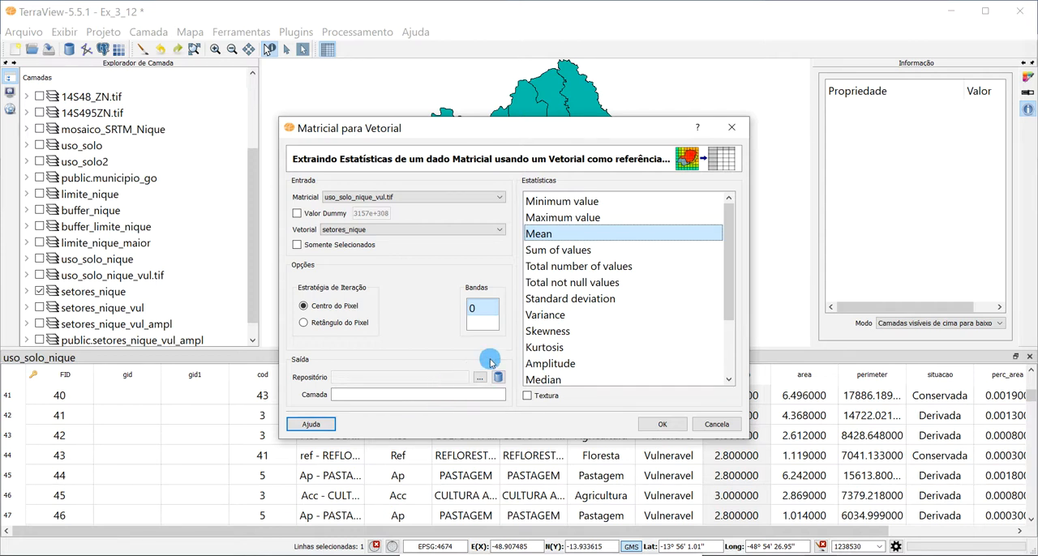
left_click(714, 425)
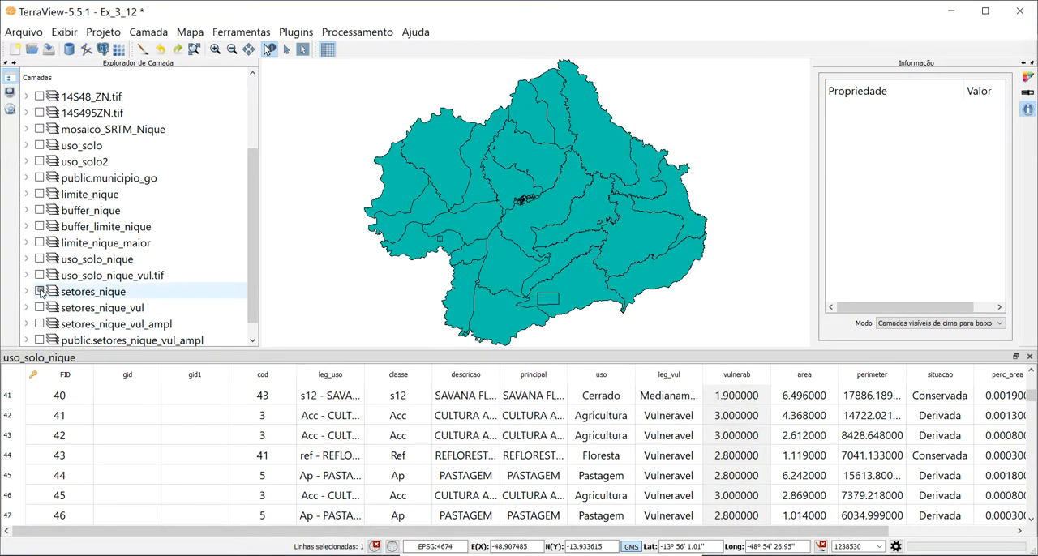
- Display the setores_nique_vul layer in place of setores_nique and redraw the map
left_click(92, 312)
left_click(39, 308)
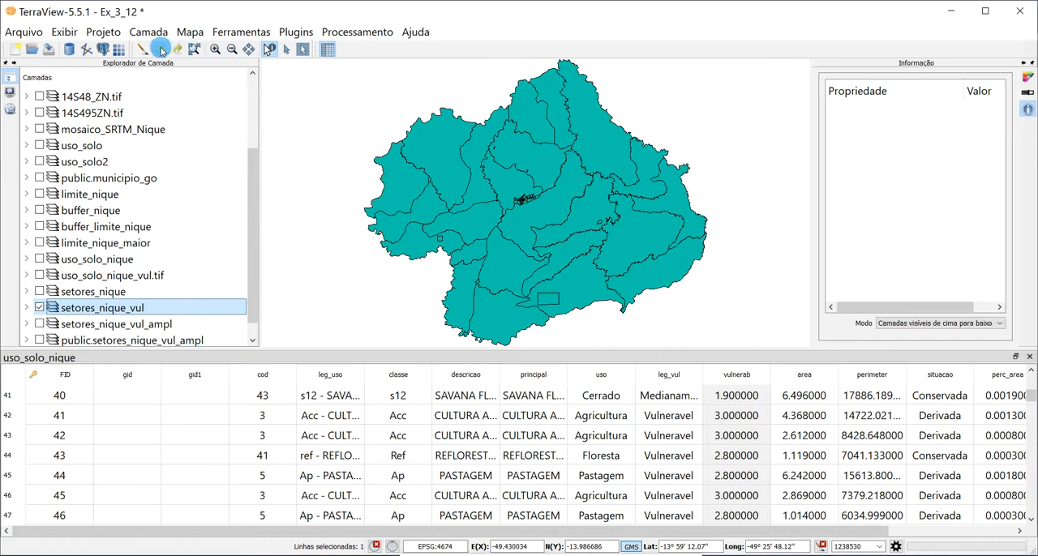
left_click(192, 50)
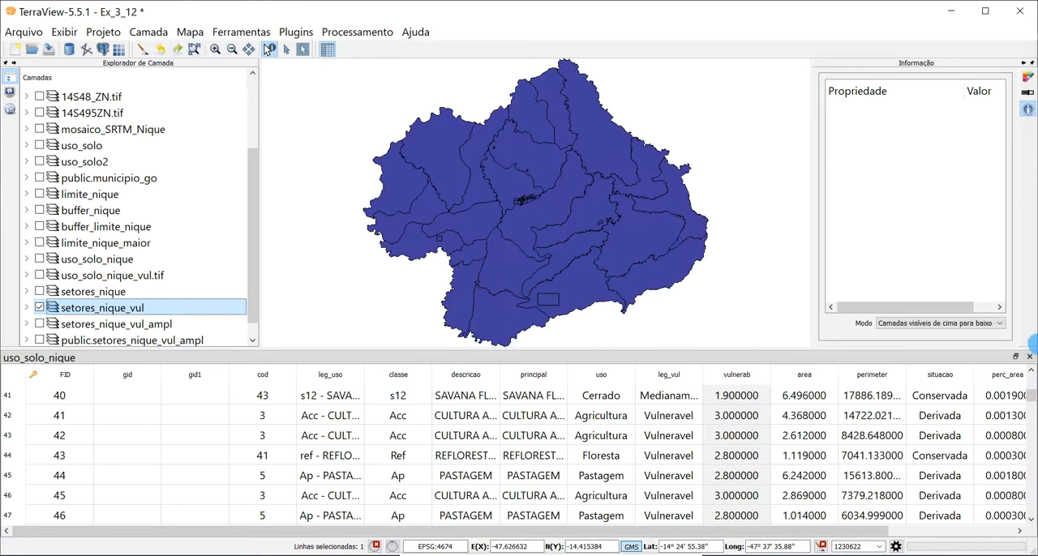
- Replace the open uso_solo_nique table with the setores_nique_vul attribute table and highlight its B0_Mean column
left_click(1030, 359)
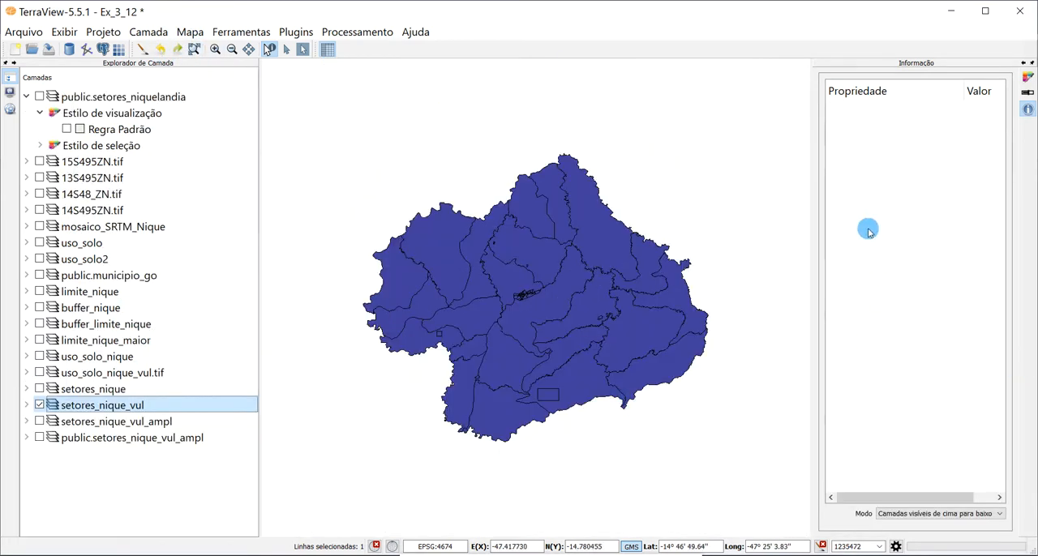
left_click(111, 409)
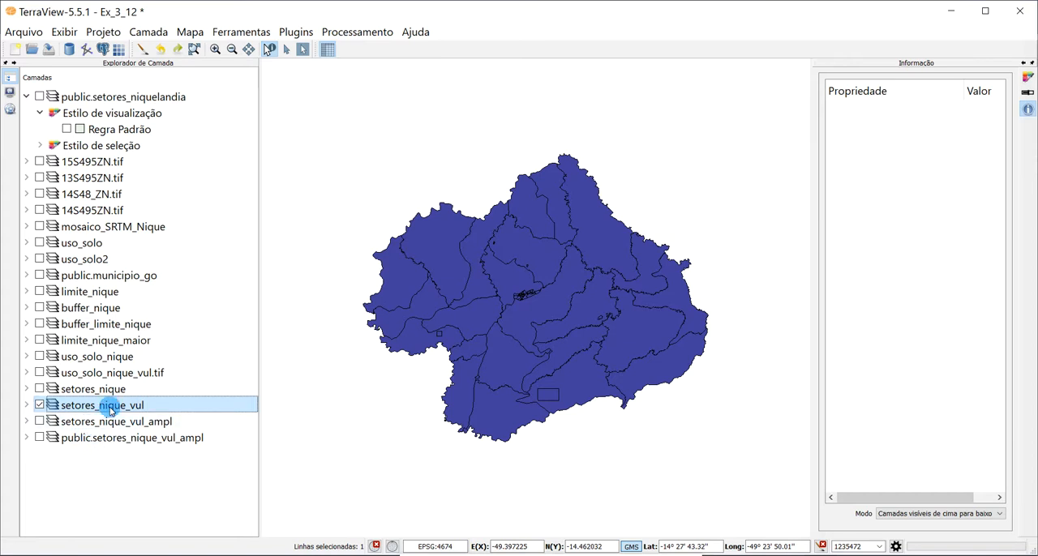
right_click(111, 410)
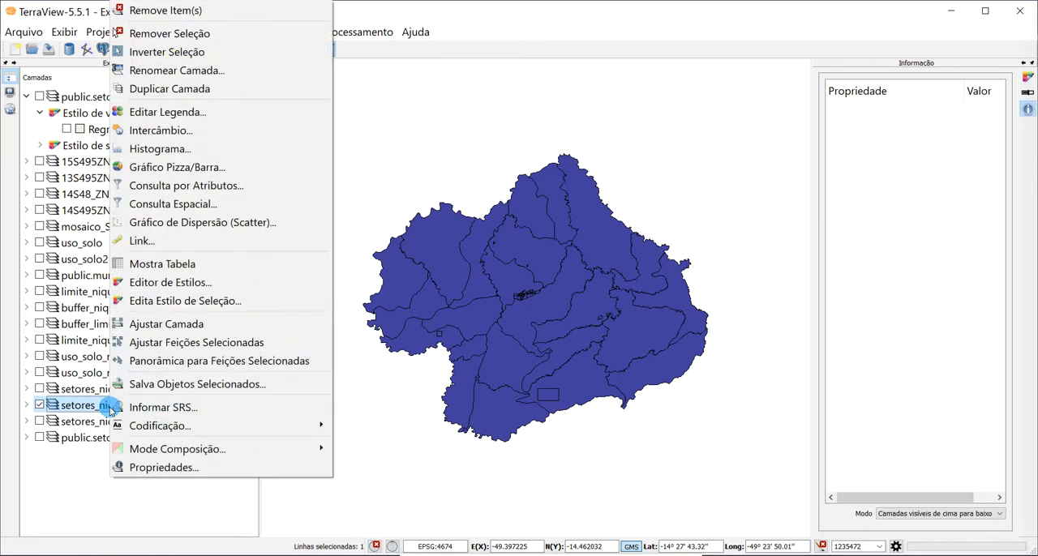
left_click(167, 270)
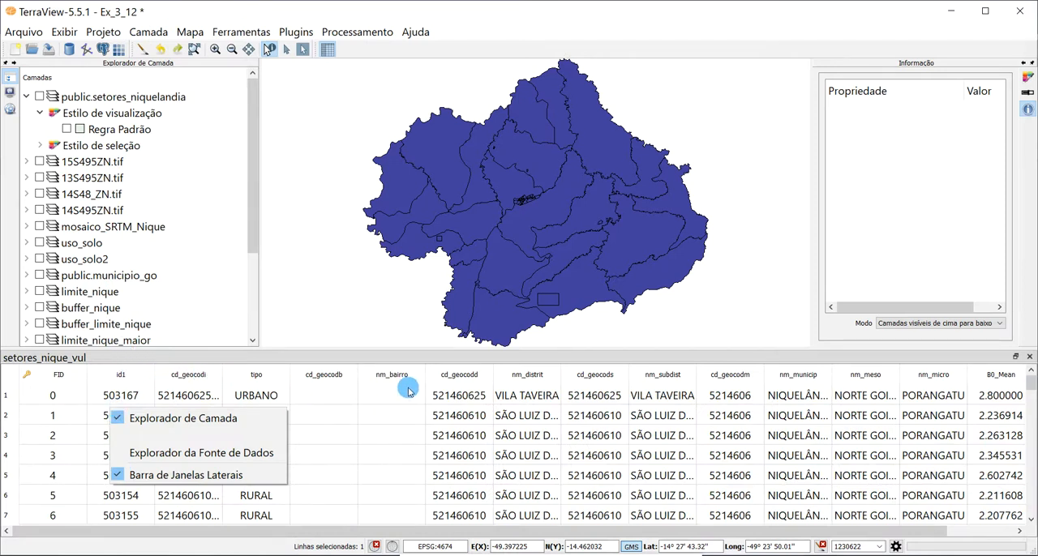
left_click(943, 532)
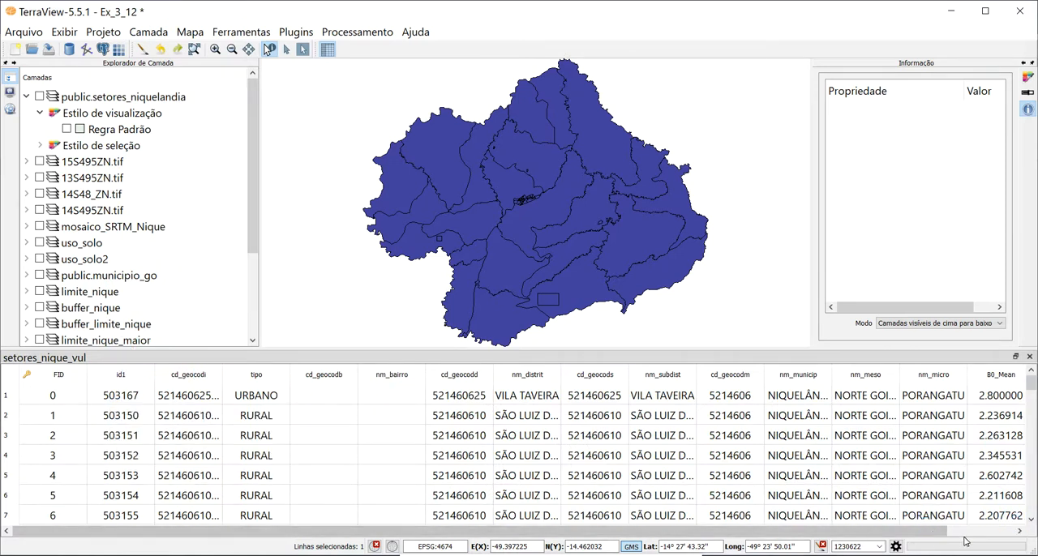
left_click(999, 378)
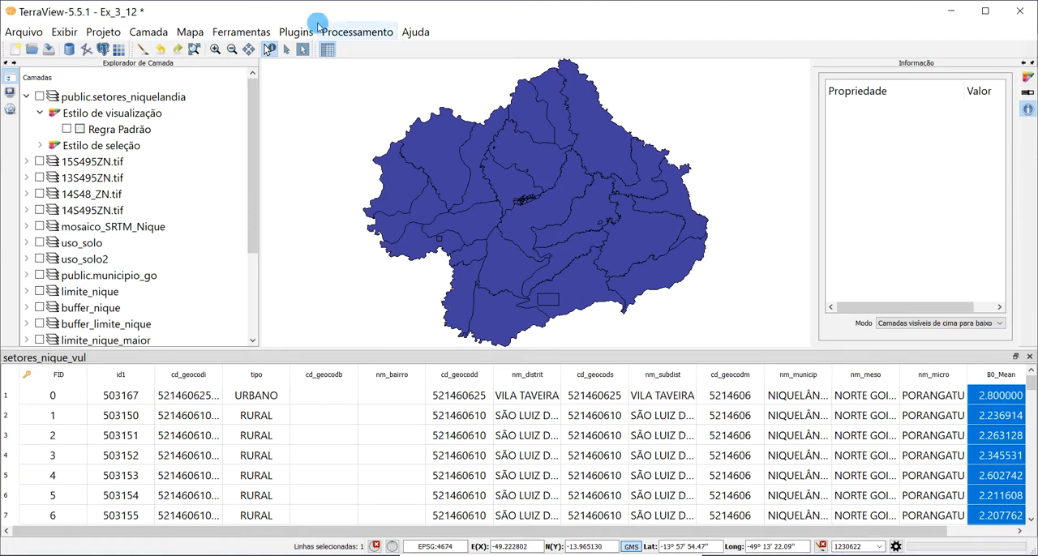
- Set up another raster-to-vector statistics extraction with mosaico_SRTM_Nique as the raster and setores_nique_vul as the vector layer
scroll(133, 300, "down", 1)
left_click(134, 307)
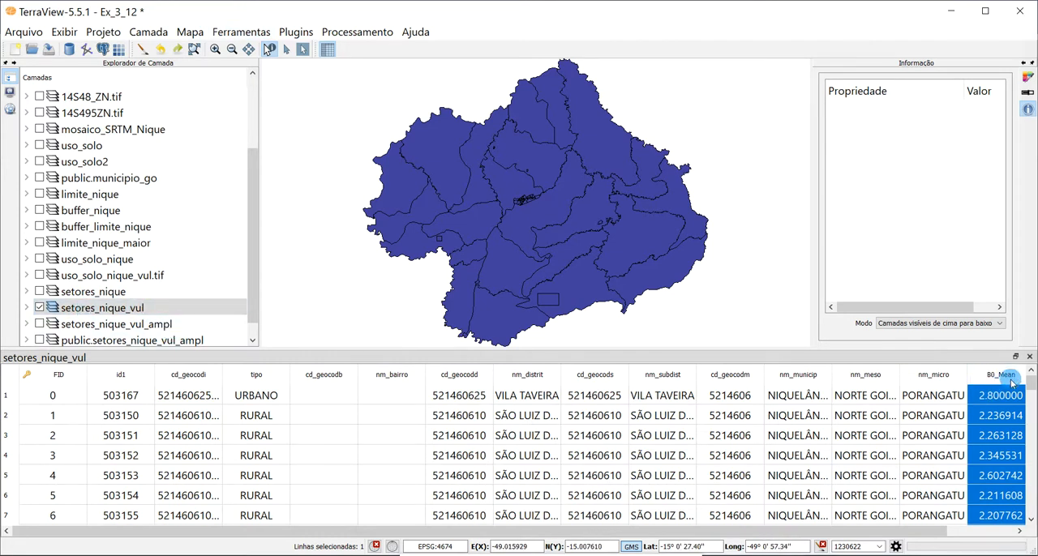
right_click(132, 309)
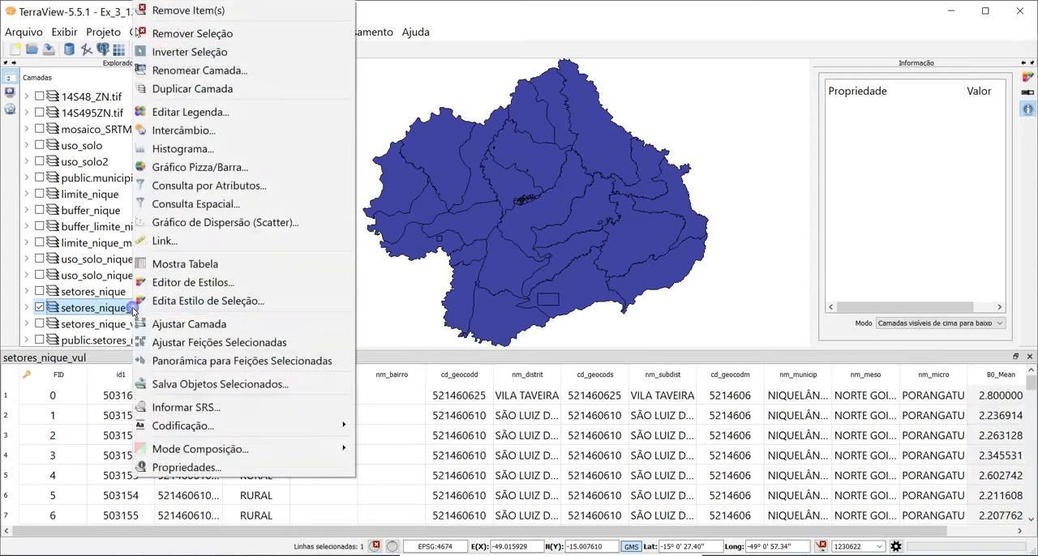
left_click(375, 34)
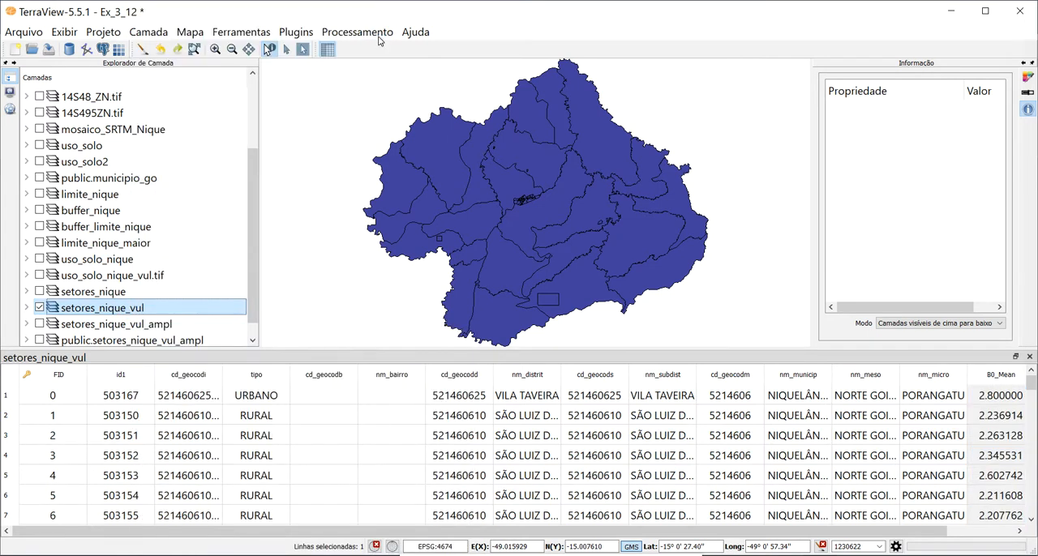
left_click(377, 36)
mouse_move(369, 144)
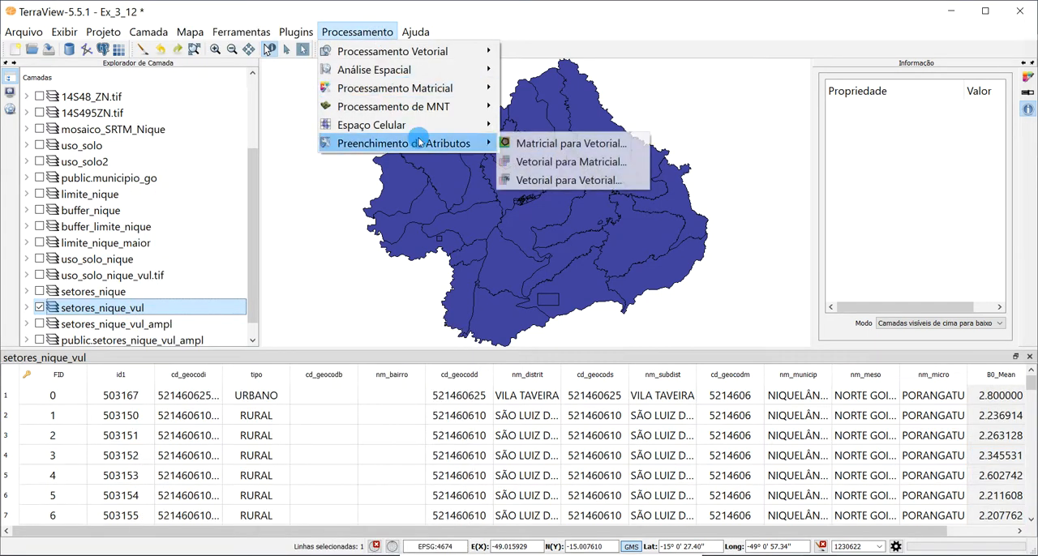
left_click(527, 145)
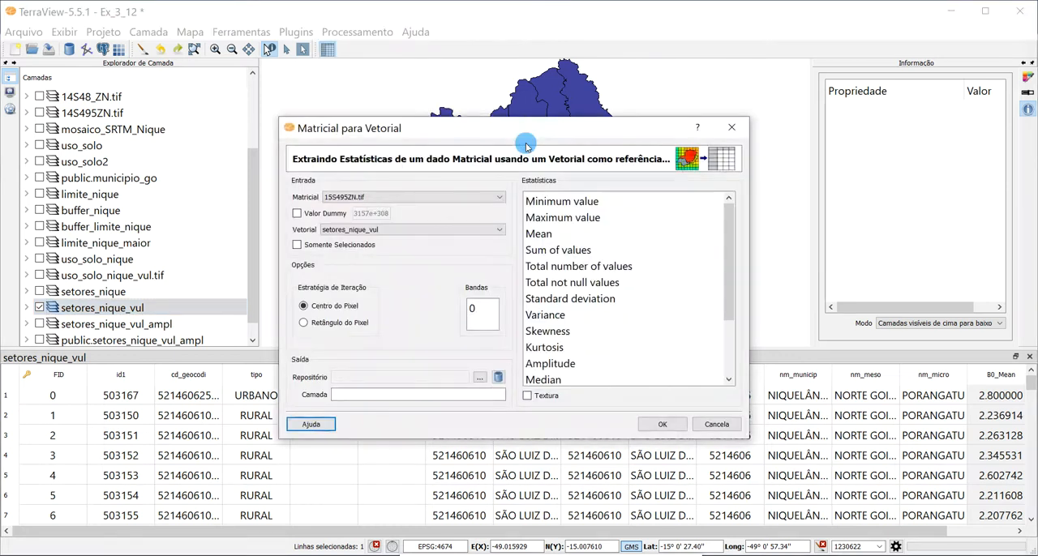
left_click(397, 198)
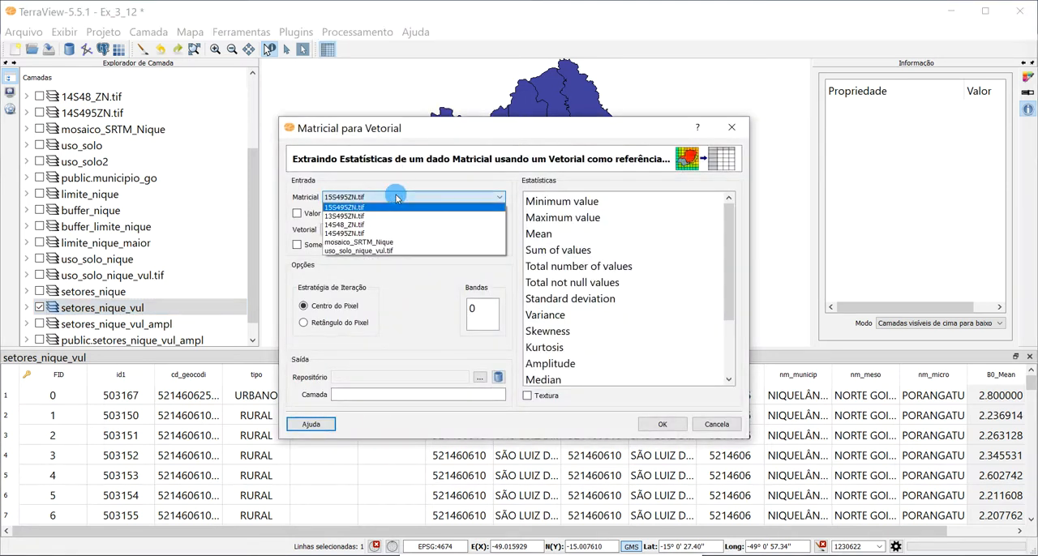
left_click(388, 243)
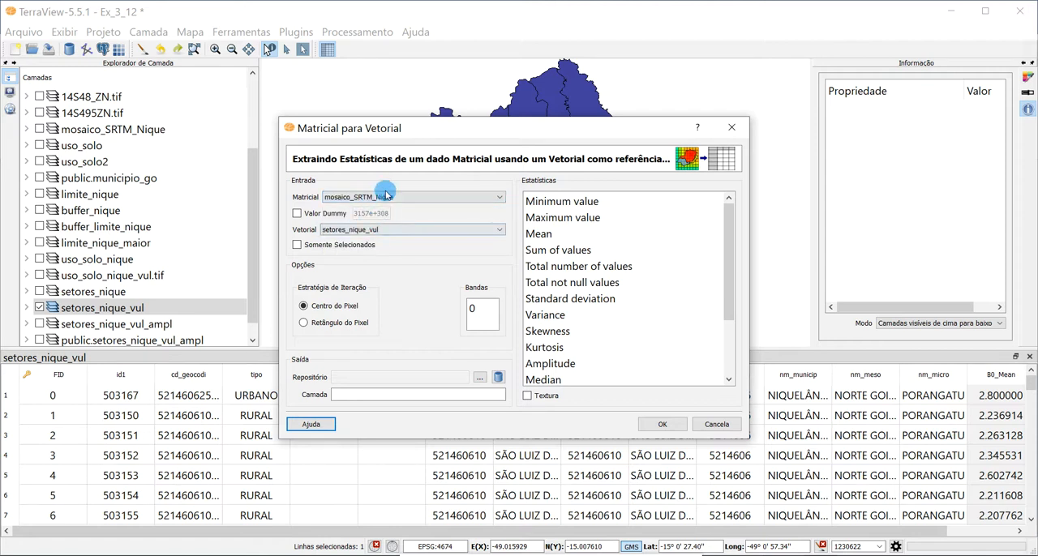
left_click(389, 230)
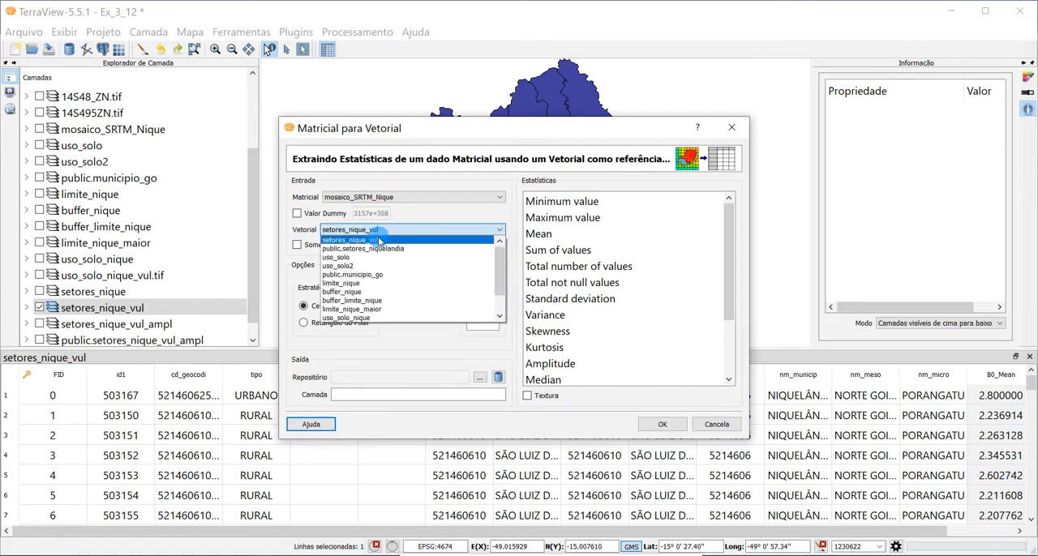
left_click(379, 241)
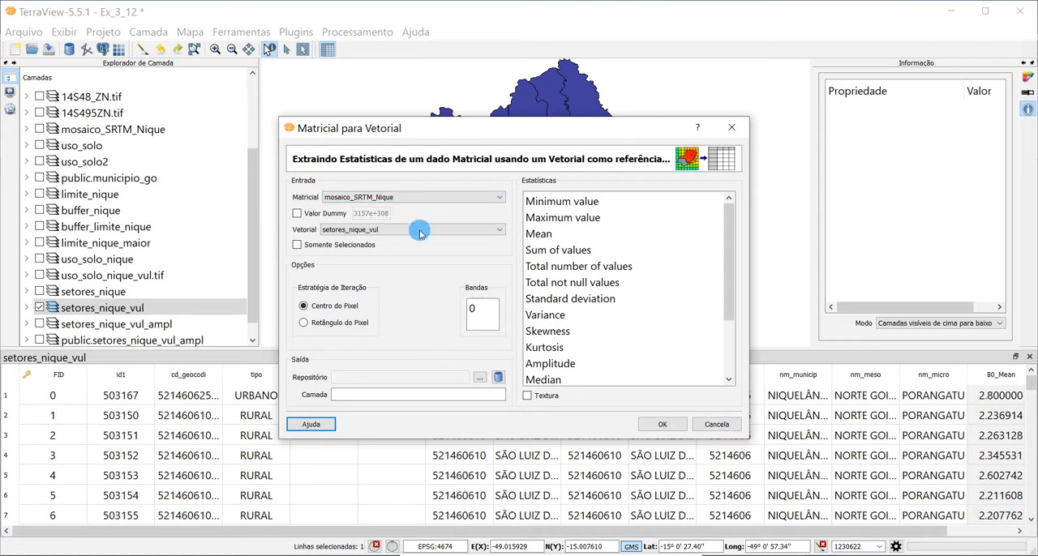
- Choose band 0 with the Minimum value, Maximum value and Amplitude statistics for the SRTM extraction, and cancel it
left_click(477, 313)
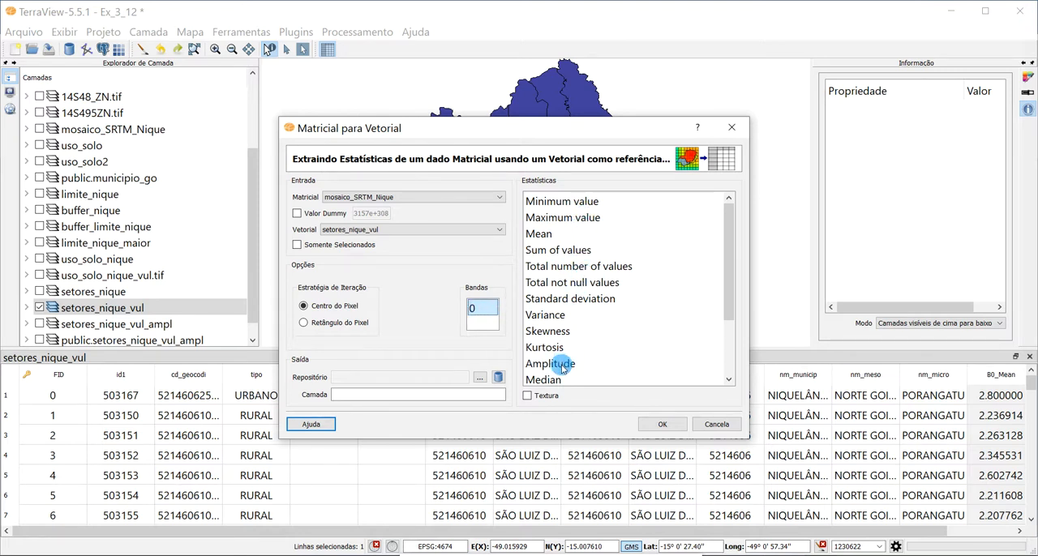
left_click(554, 202)
left_click(571, 219)
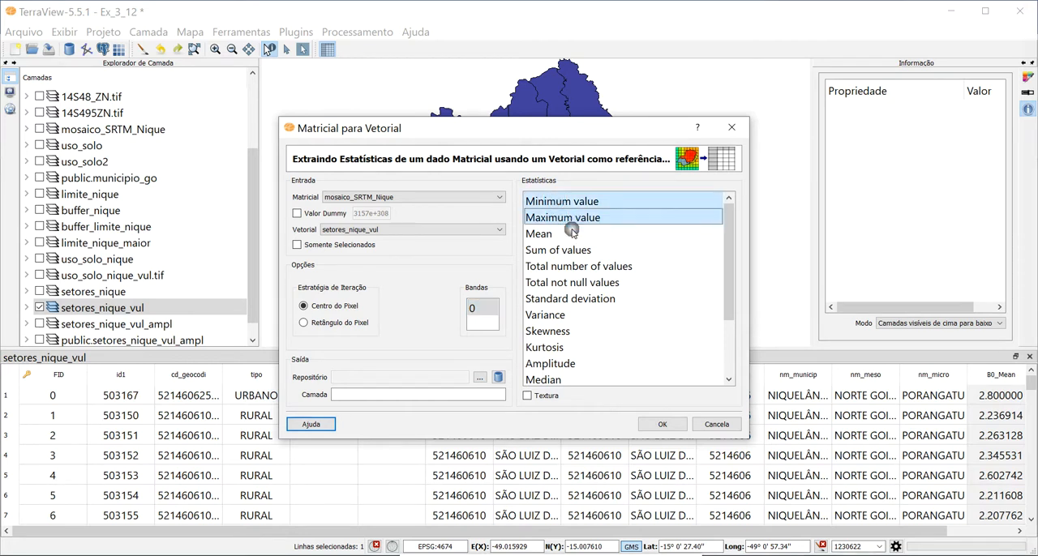
left_click(566, 369)
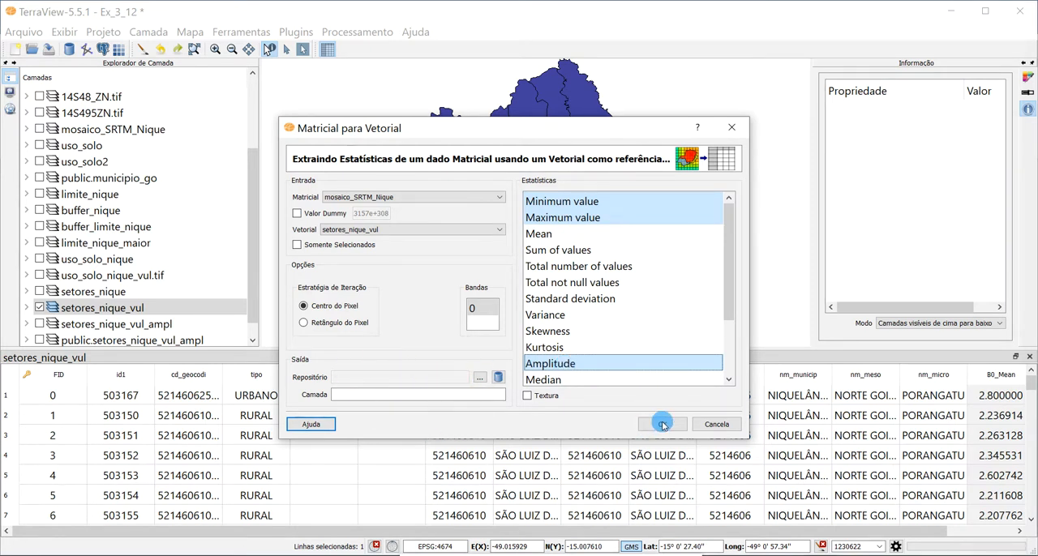
left_click(710, 424)
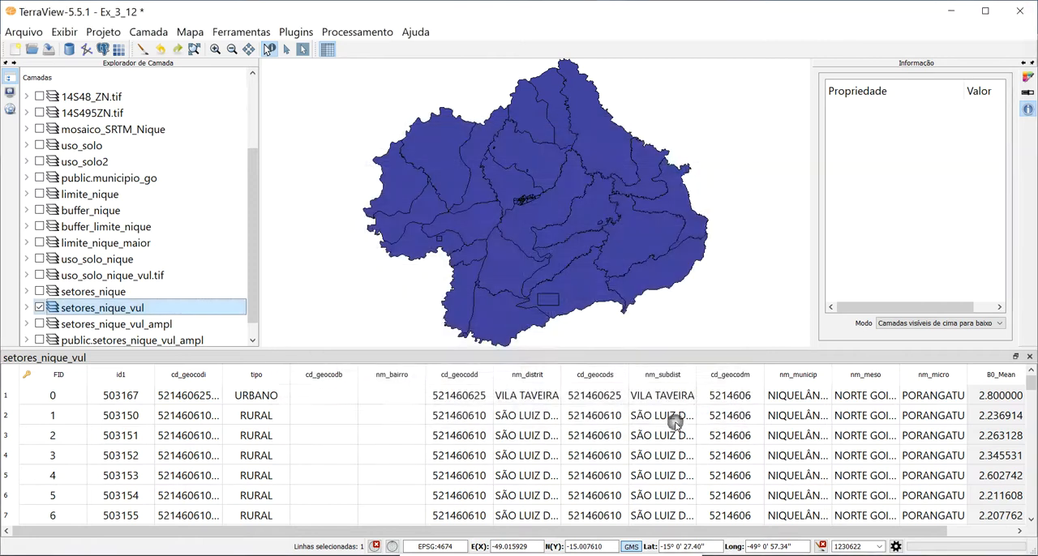
- Display the setores_nique_vul_ampl layer in place of setores_nique_vul and redraw the map
left_click(39, 307)
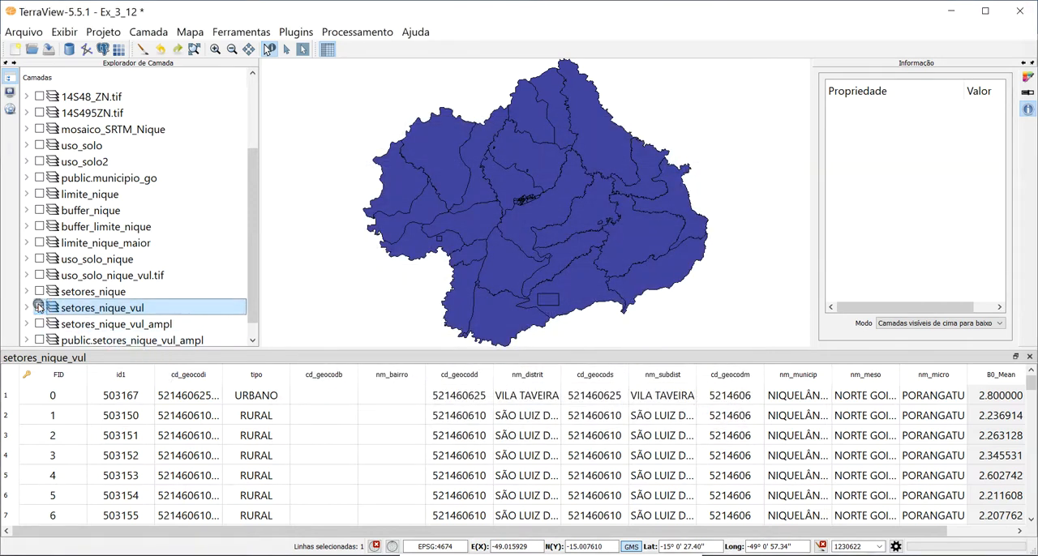
left_click(99, 324)
left_click(39, 324)
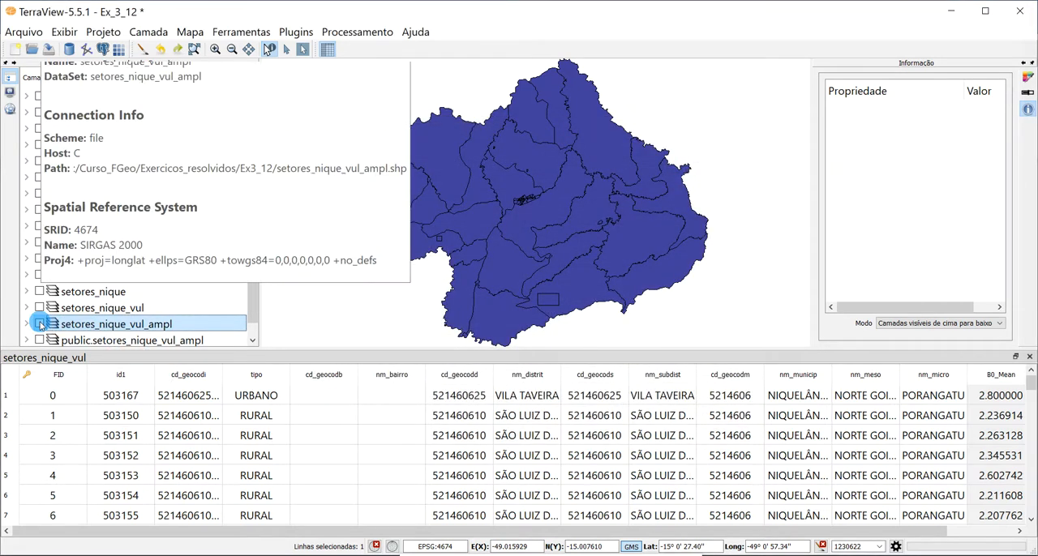
left_click(142, 50)
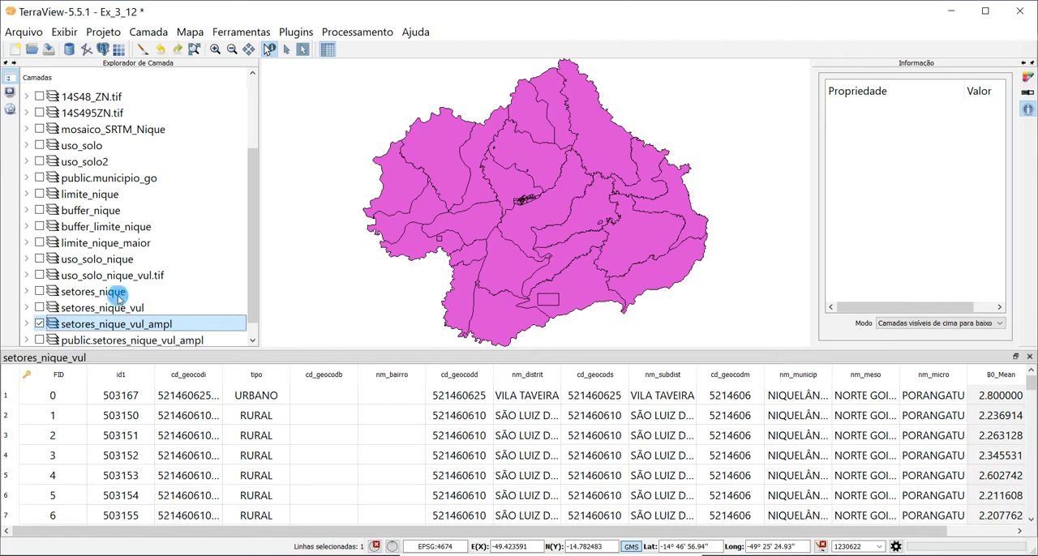
- Open the attribute table of setores_nique_vul_ampl and highlight its B0_Mean column
scroll(253, 302, "down", 1)
right_click(174, 311)
left_click(243, 266)
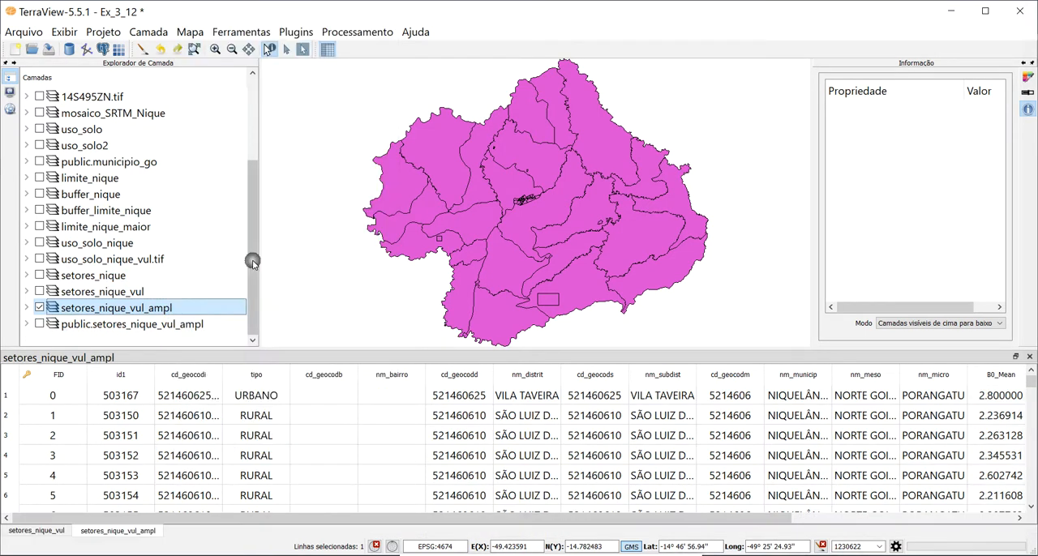
left_click_drag(781, 516, 999, 509)
left_click(782, 375)
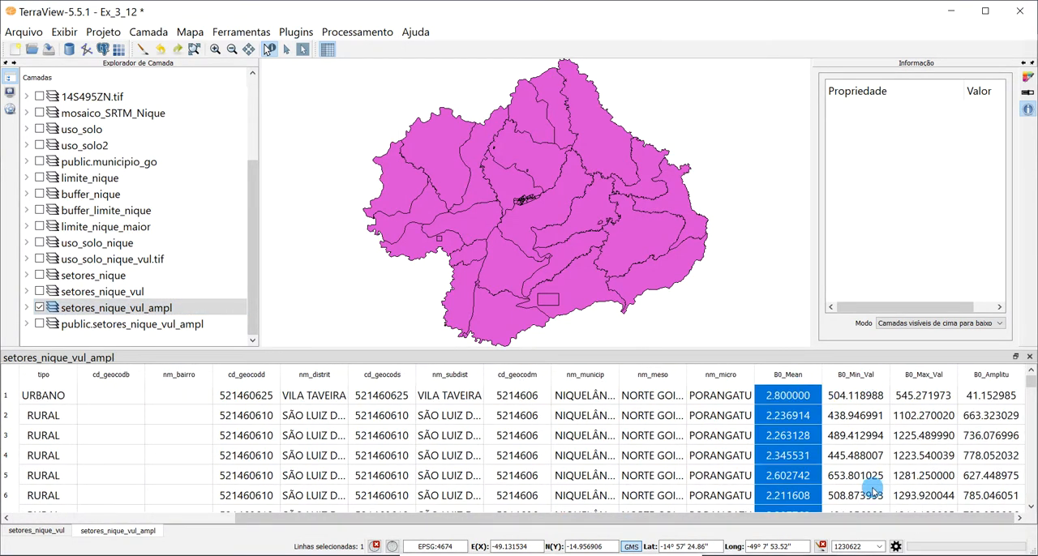
- Compare the B0_Min_Val, B0_Max_Val and B0_Amplitu columns by highlighting each of them
left_click(858, 376)
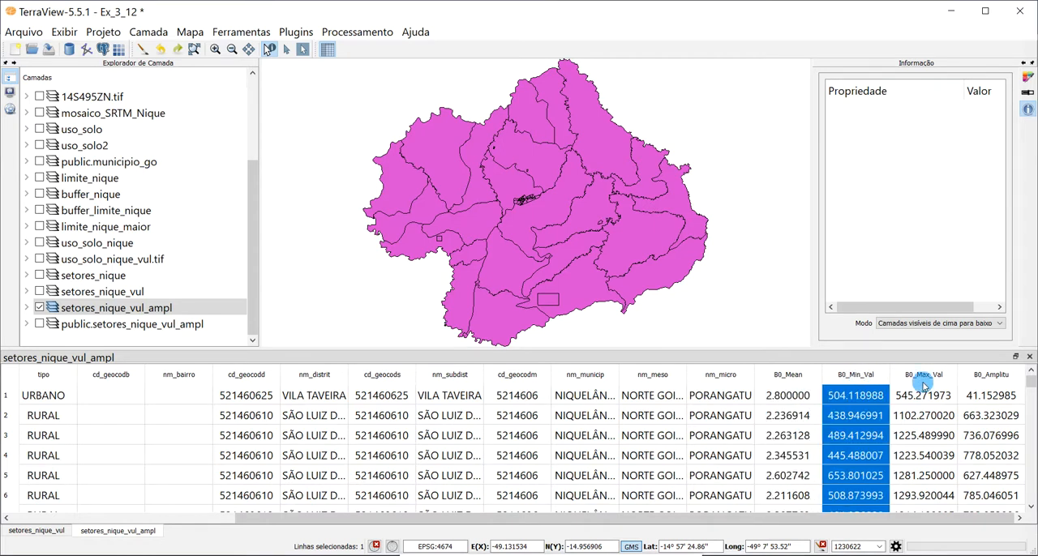
left_click(922, 378)
left_click(990, 378)
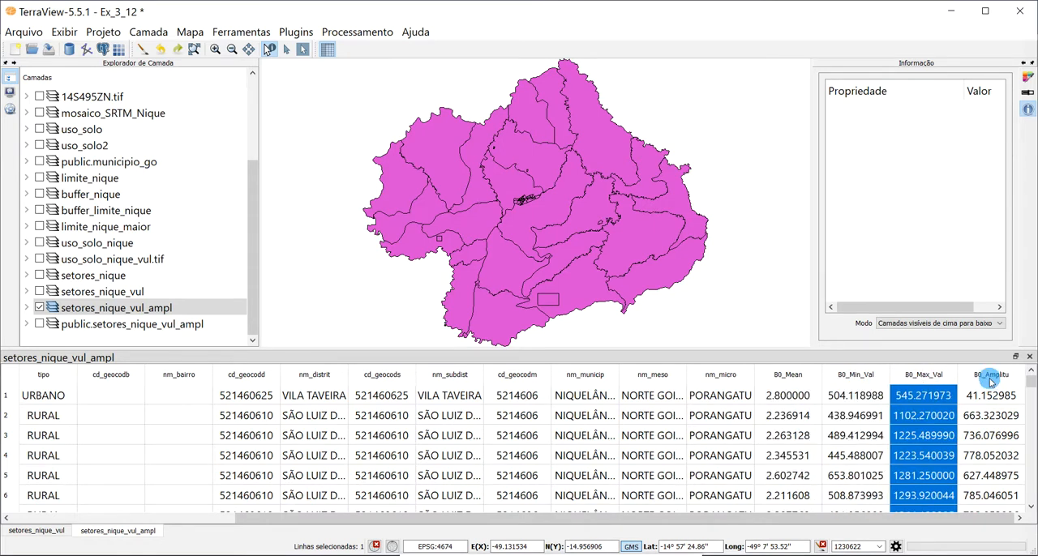
left_click(905, 398)
left_click(833, 400)
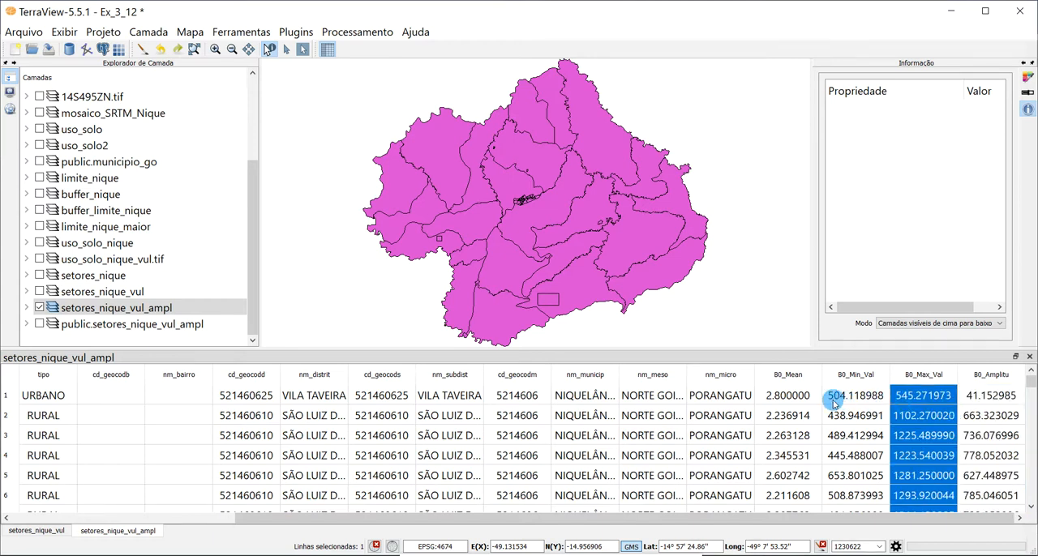
left_click(972, 399)
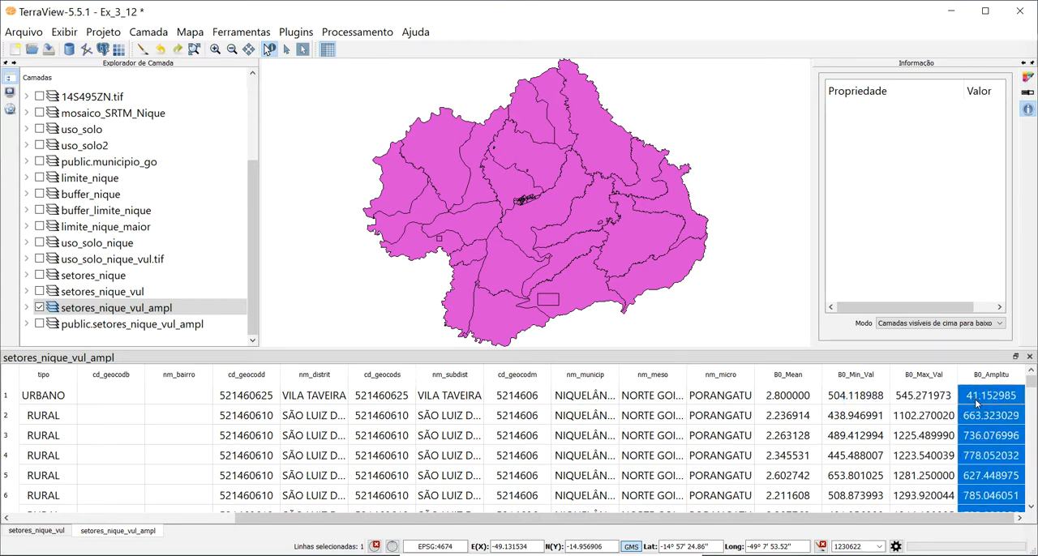
left_click(918, 415)
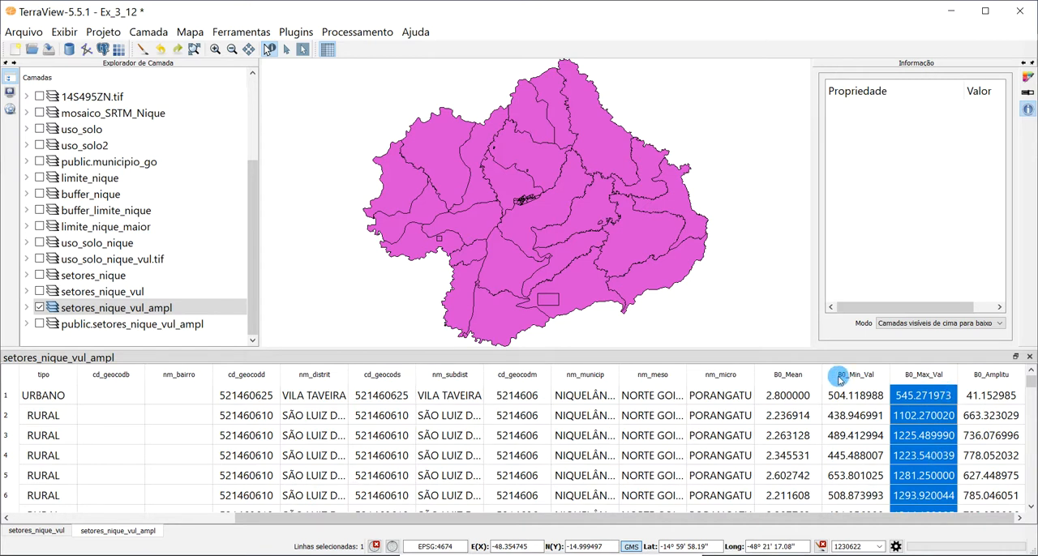
- Check the options available for the highlighted B0_Max_Val column and hide the setores_nique_vul_ampl layer
right_click(866, 375)
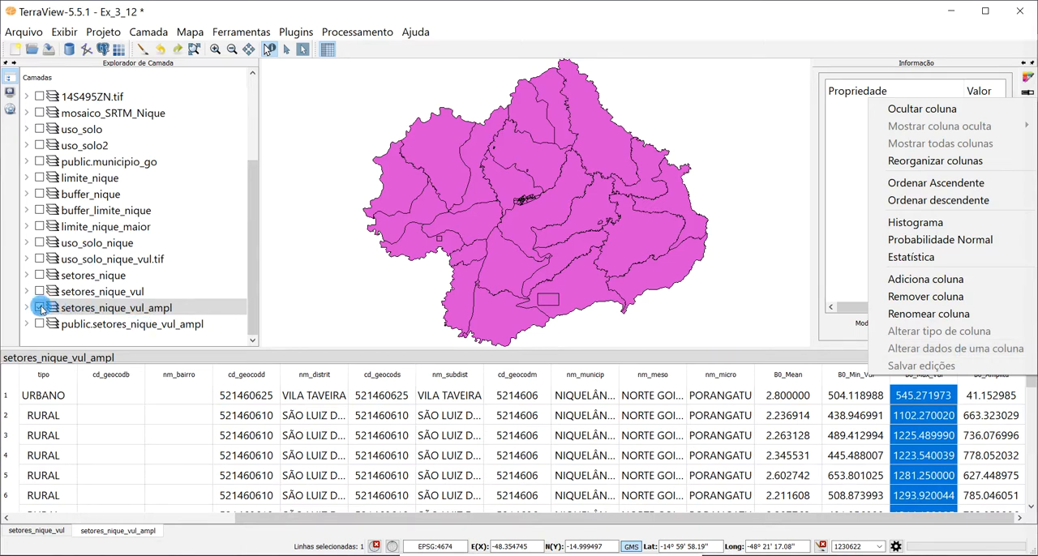
left_click(42, 313)
left_click(42, 313)
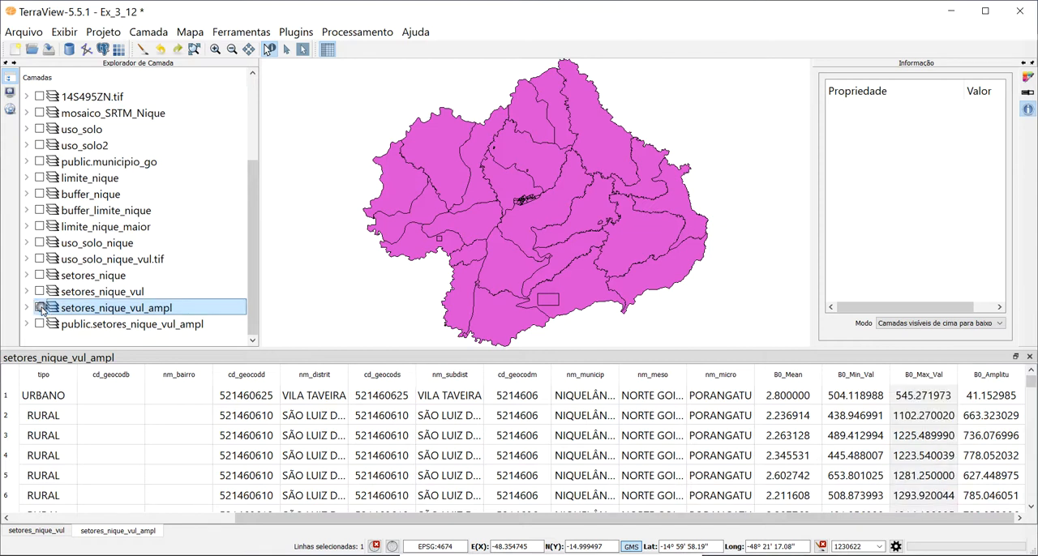
- Set up a layer exchange of setores_nique_vul_ampl to the PostGIS data source FGeo, and cancel it
right_click(133, 314)
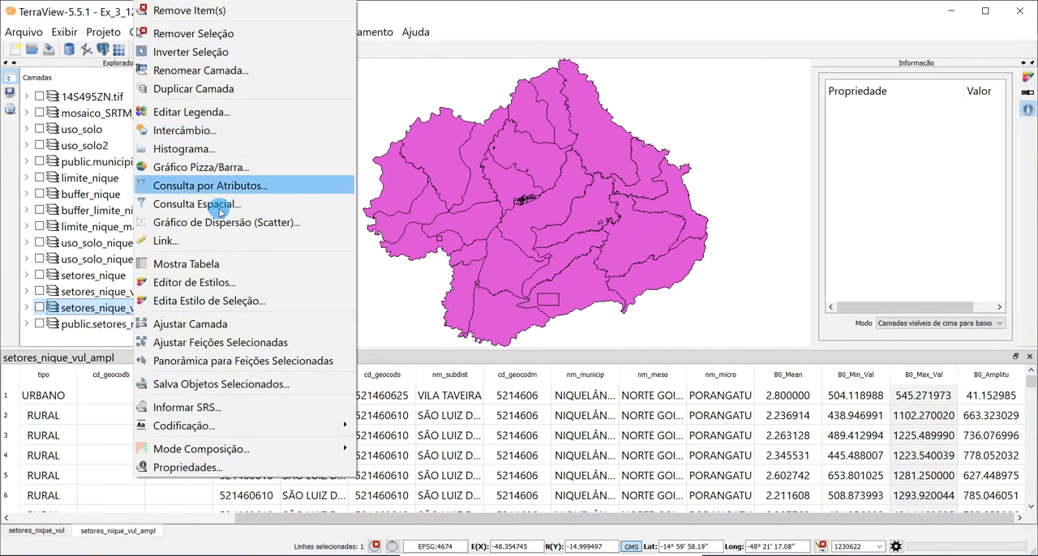
left_click(241, 130)
left_click(459, 278)
left_click(475, 324)
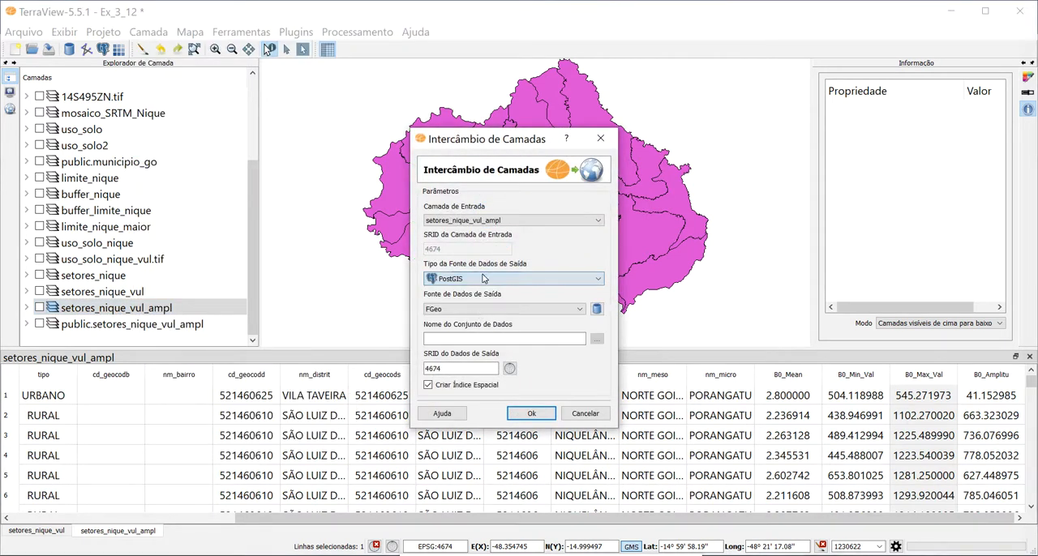
left_click(443, 338)
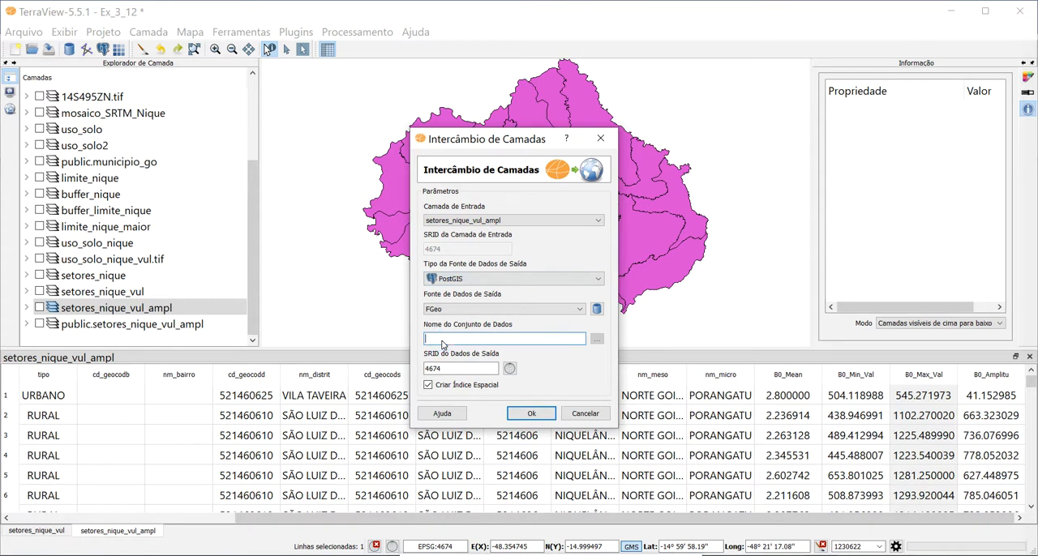
left_click(586, 413)
- Make the public.setores_nique_vul_ampl layer visible and close both open attribute tables
left_click(82, 324)
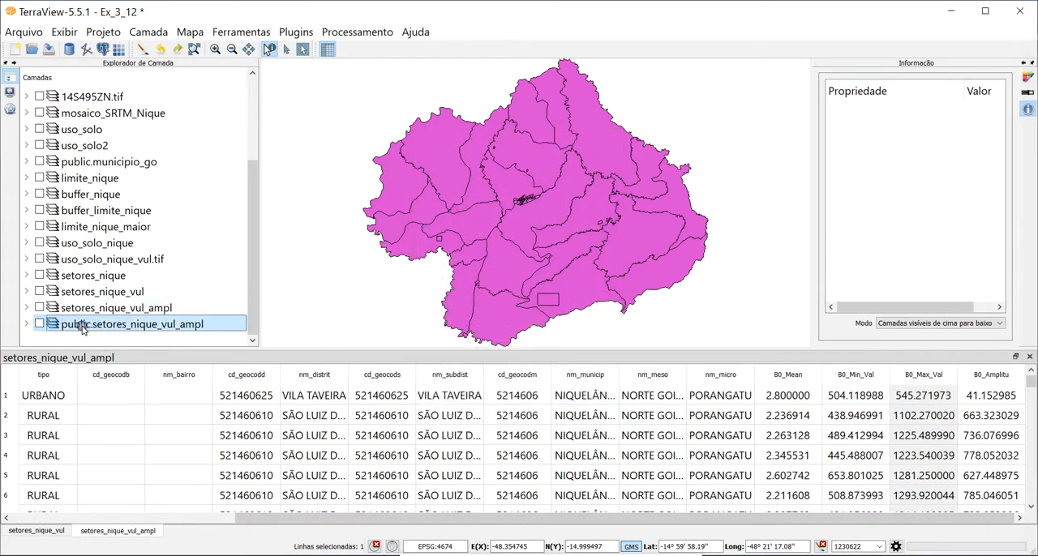
left_click(39, 324)
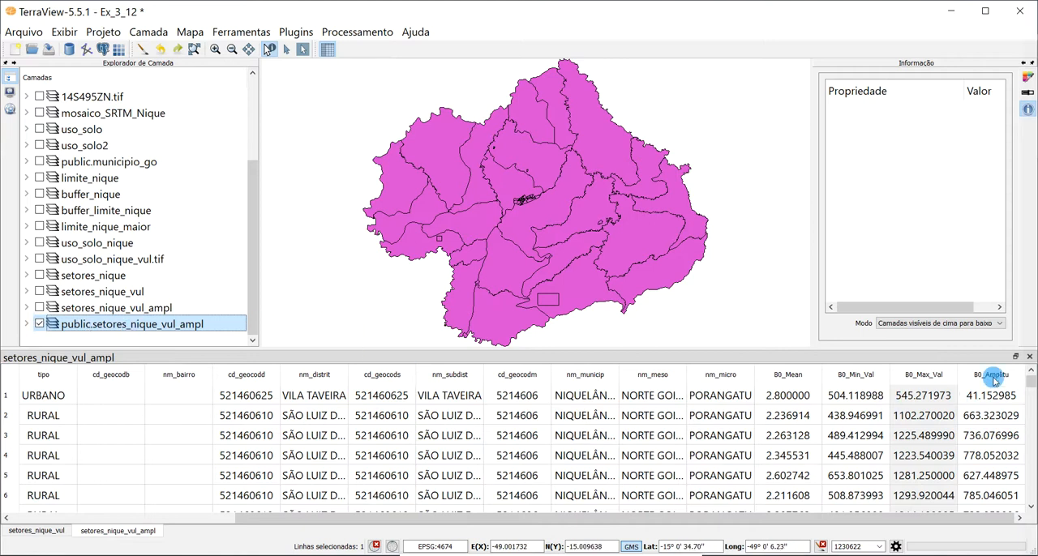
left_click(1029, 357)
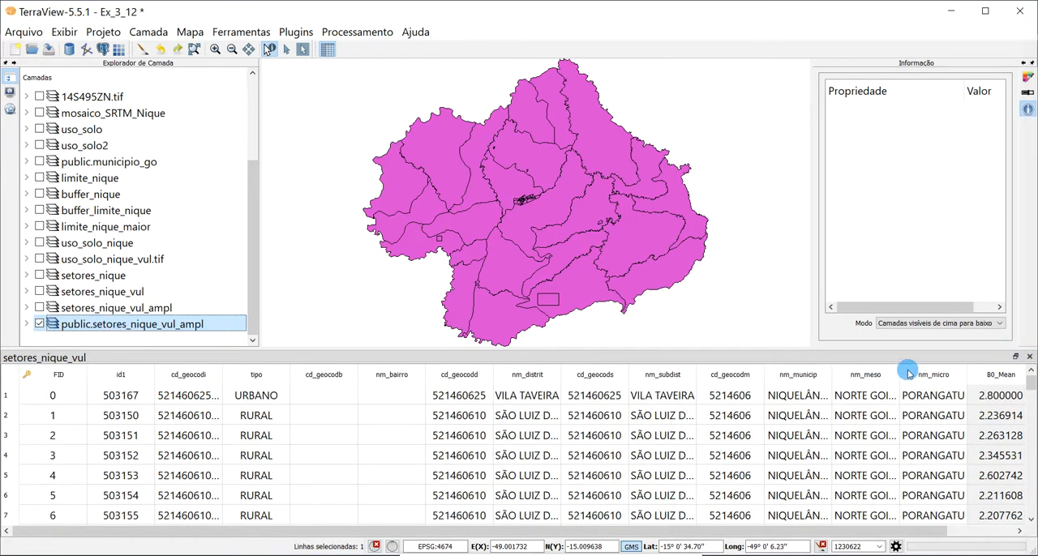
left_click(1029, 357)
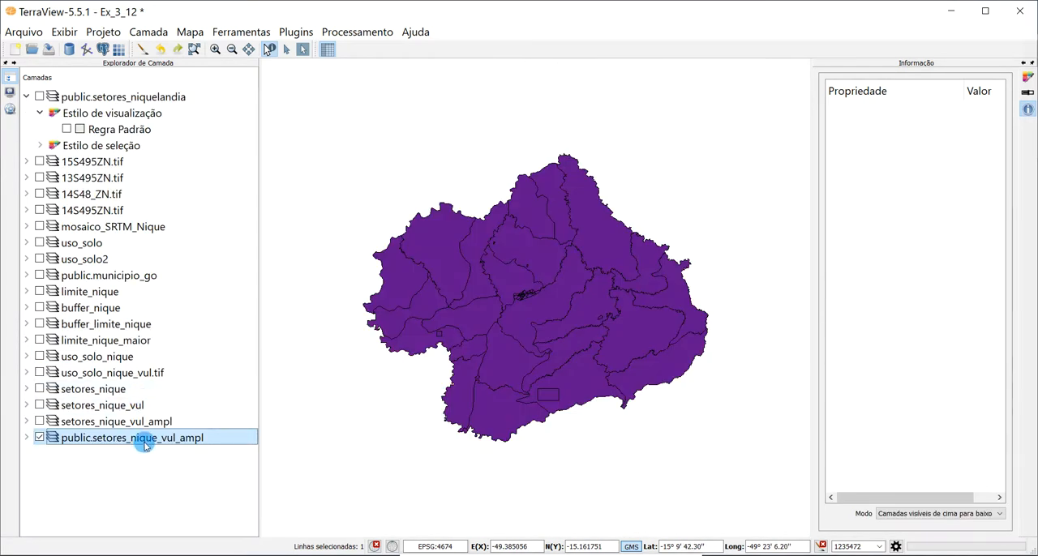
- Open the attribute table of public.setores_nique_vul_ampl and show its last columns with the b0 statistics
right_click(145, 447)
left_click(570, 126)
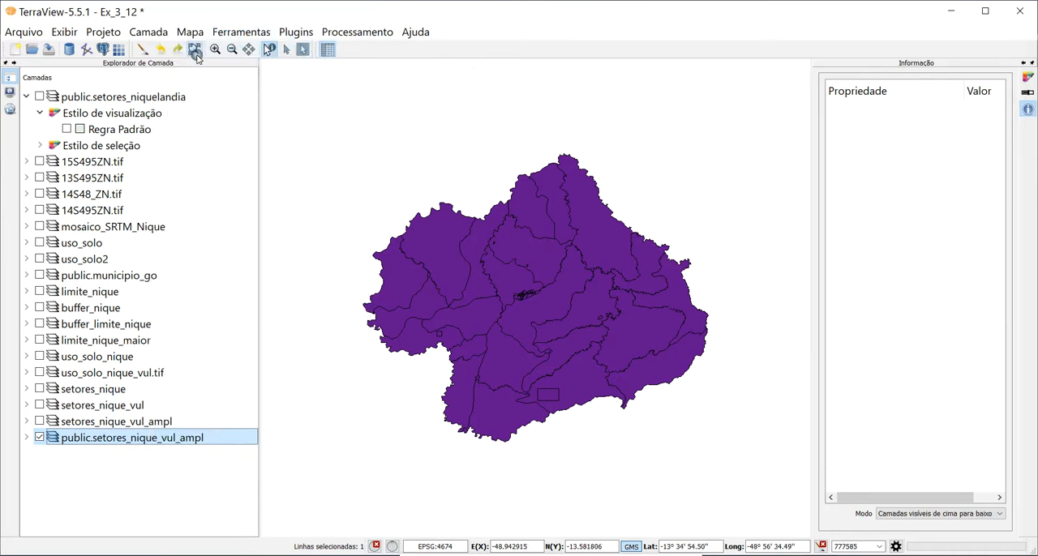
left_click(194, 51)
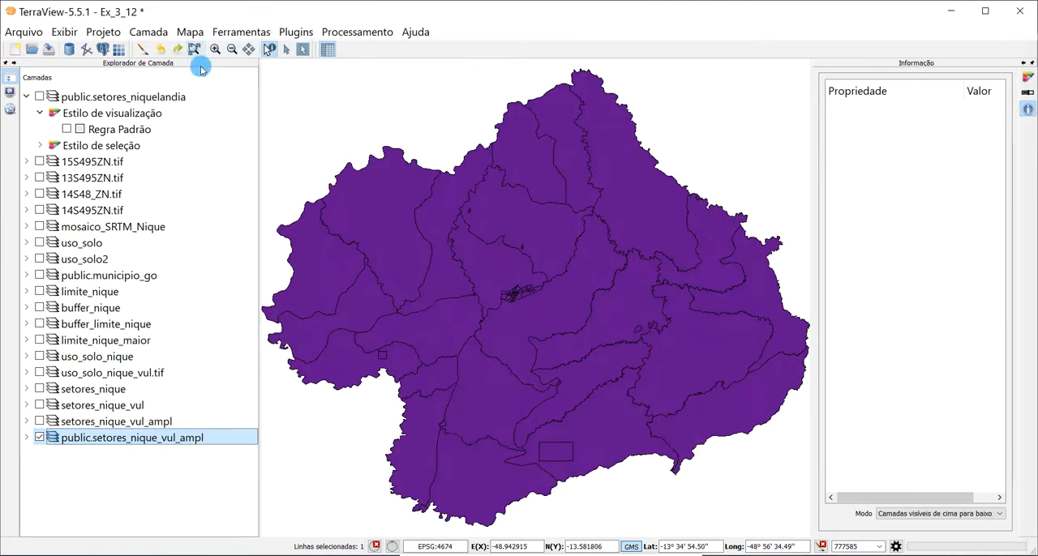
right_click(102, 435)
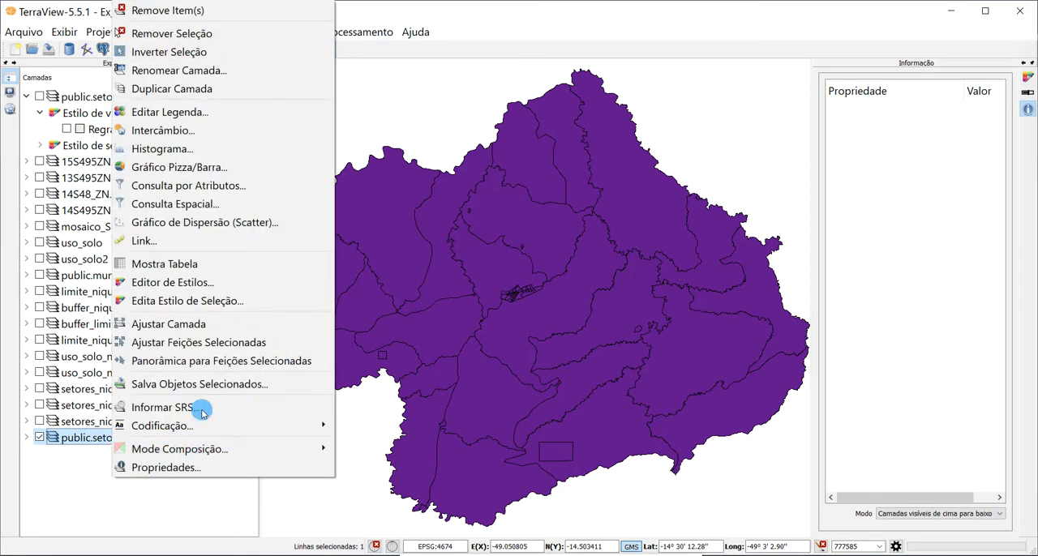
left_click(202, 264)
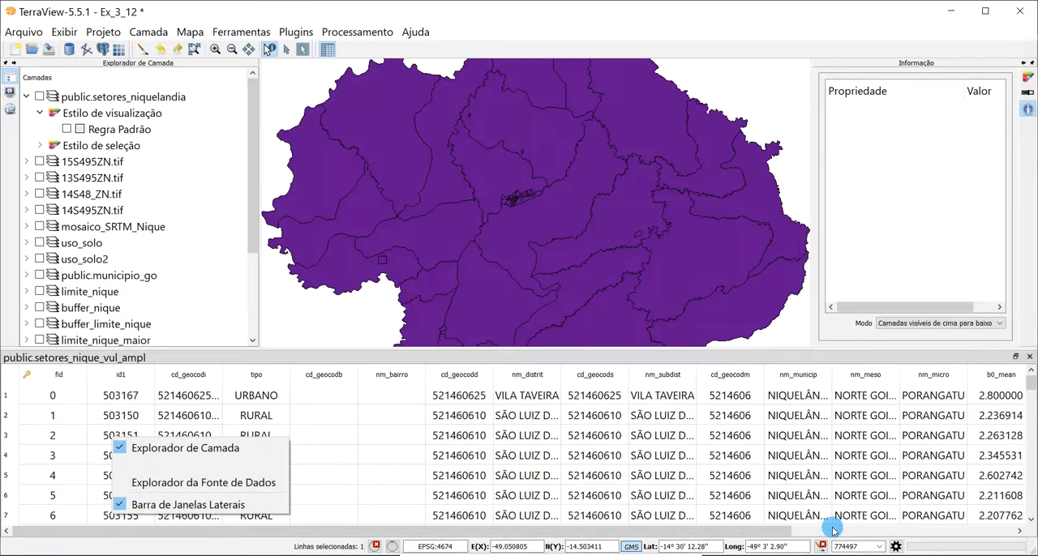
left_click(774, 531)
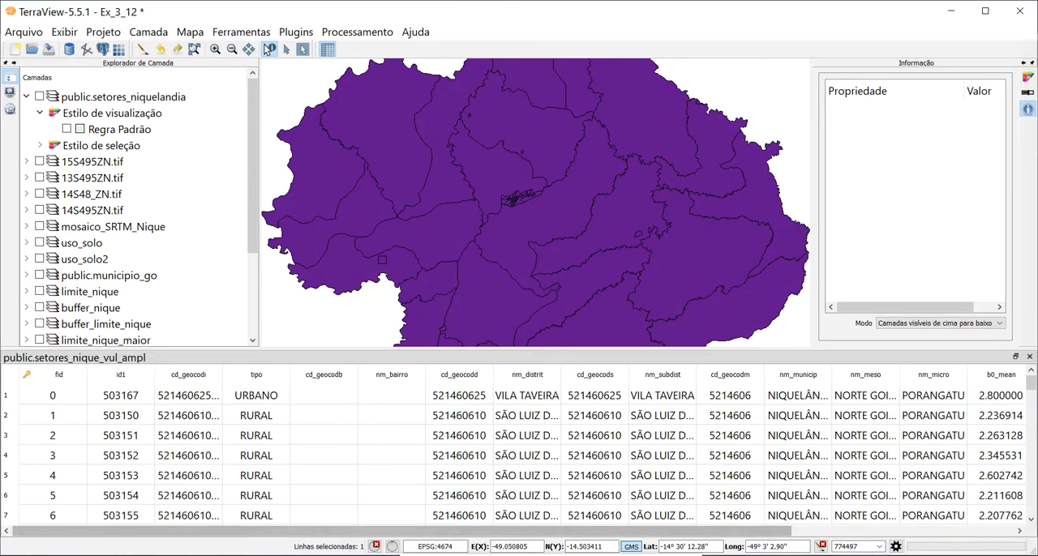
left_click(1004, 532)
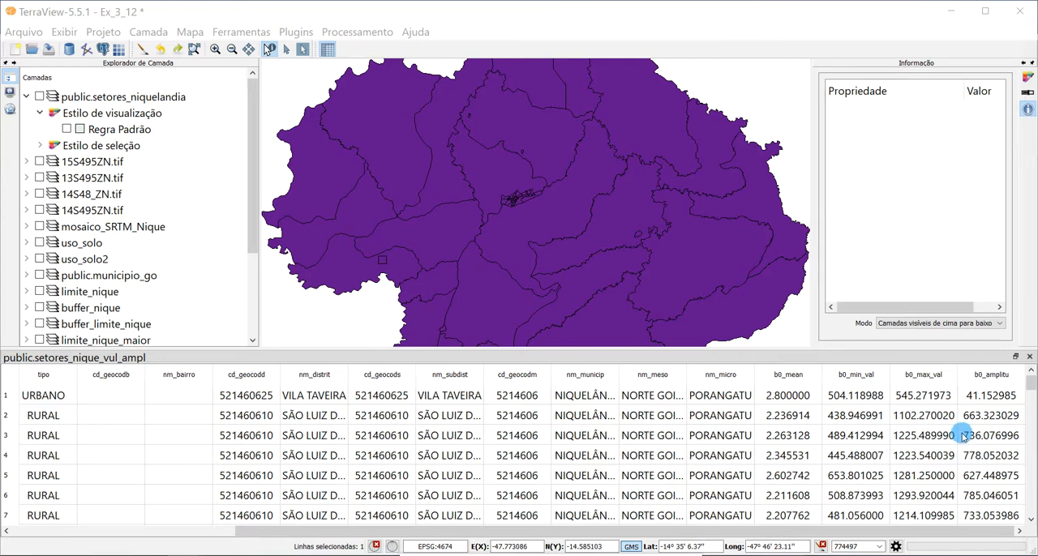
- Add a column of type Real named potencial_erosao to the public.setores_nique_vul_ampl table
right_click(991, 379)
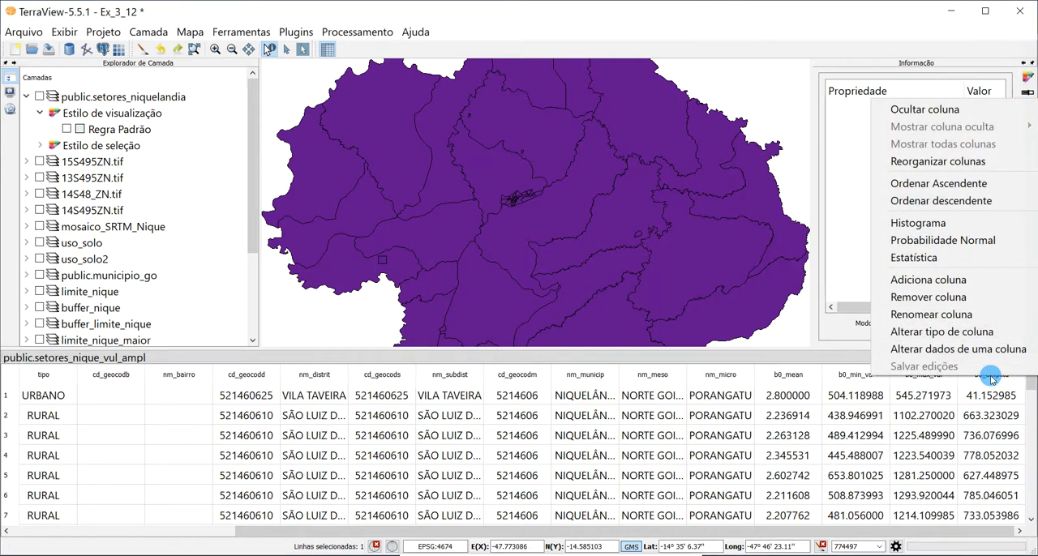
left_click(950, 284)
left_click(527, 286)
left_click(523, 294)
left_click(525, 301)
type("potencial_erosao")
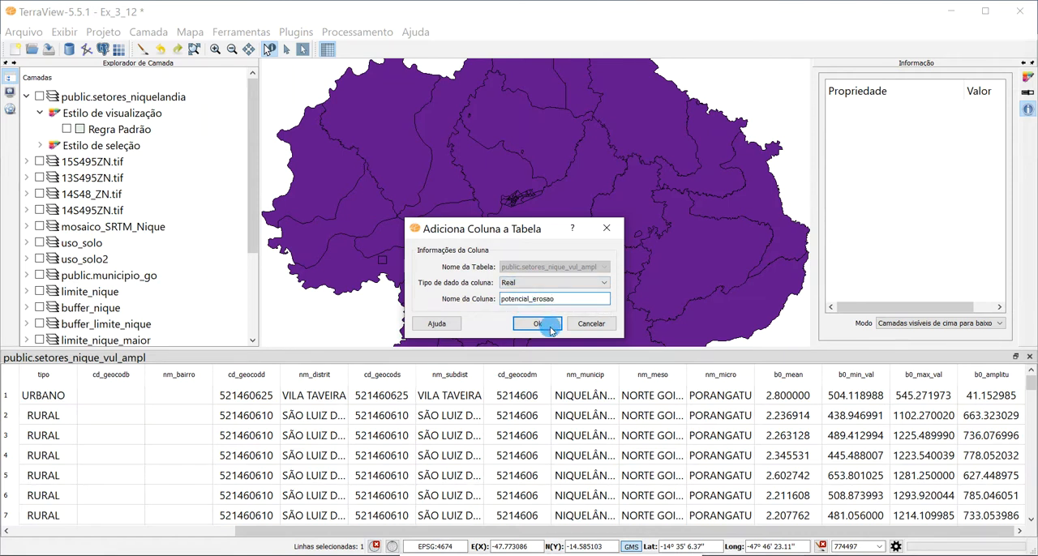
left_click(535, 325)
- Start altering the data of the potencial_erosao column for all rows, with b0_amplitu as the expression's first operand
left_click(1017, 532)
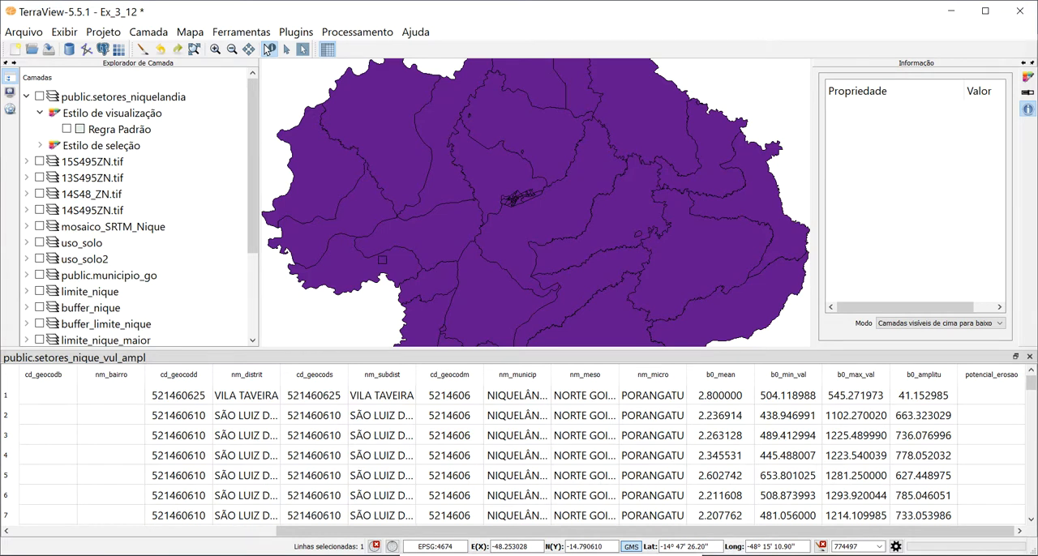
left_click(987, 377)
left_click(988, 378)
right_click(988, 378)
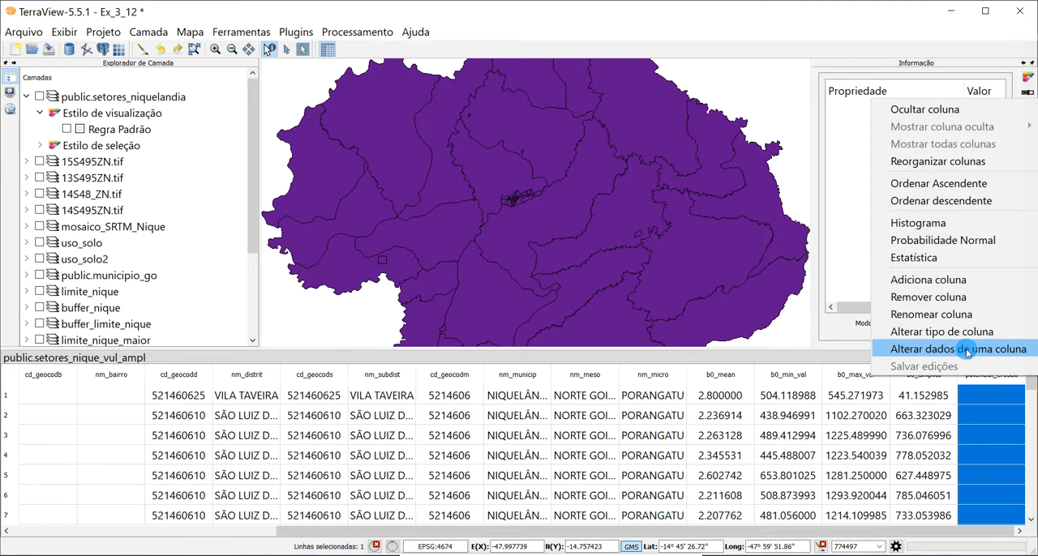
left_click(966, 349)
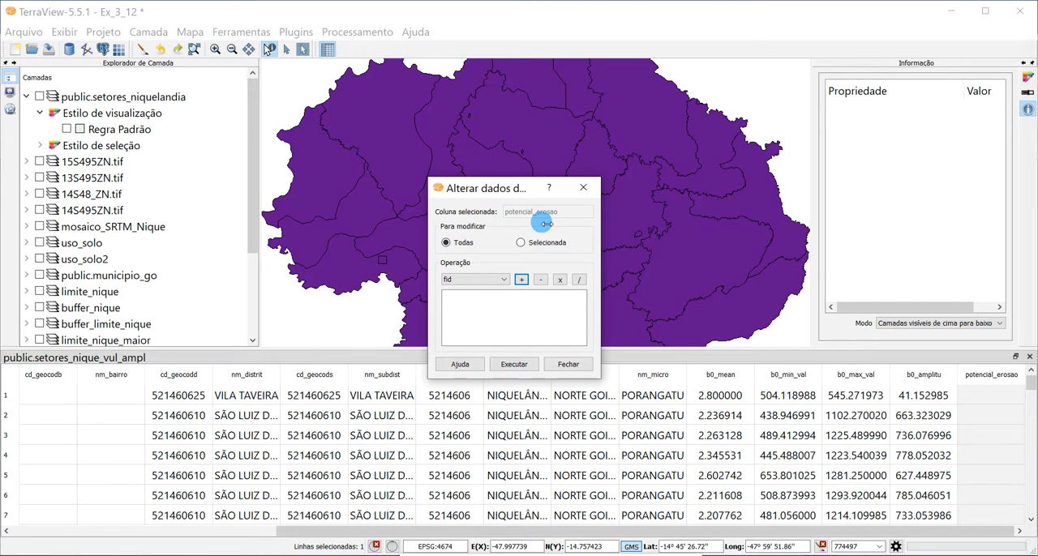
left_click(477, 281)
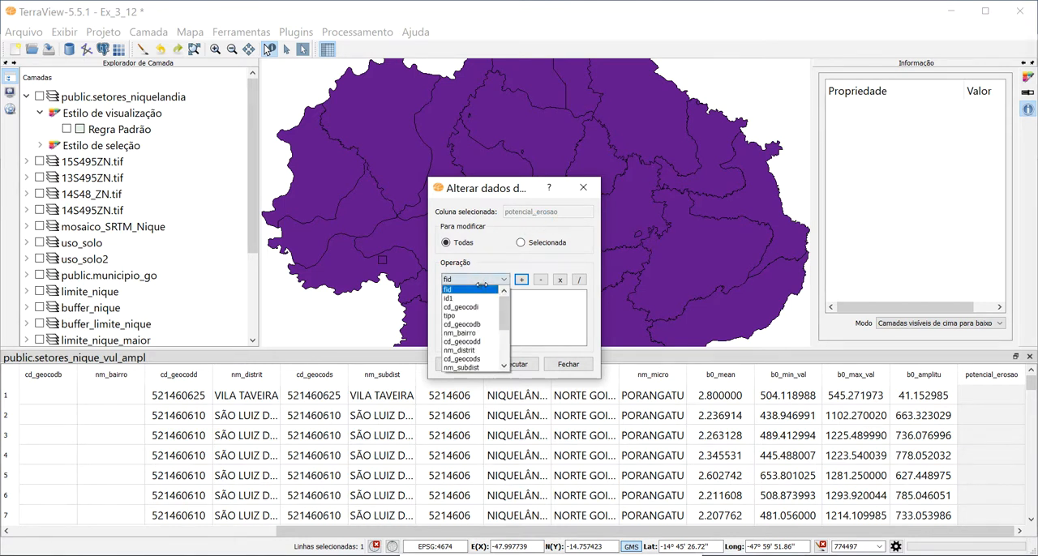
left_click_drag(504, 321, 510, 367)
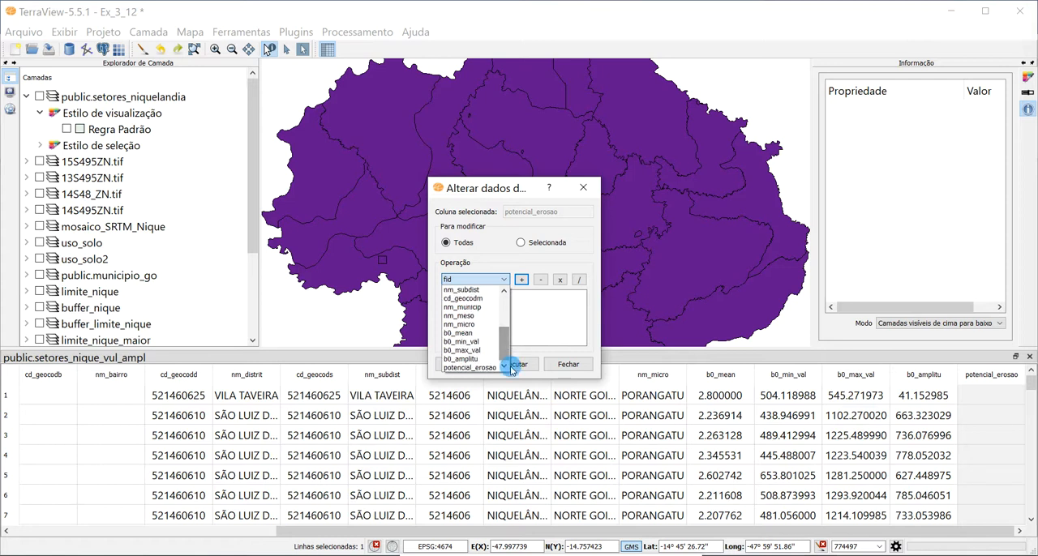
left_click(476, 359)
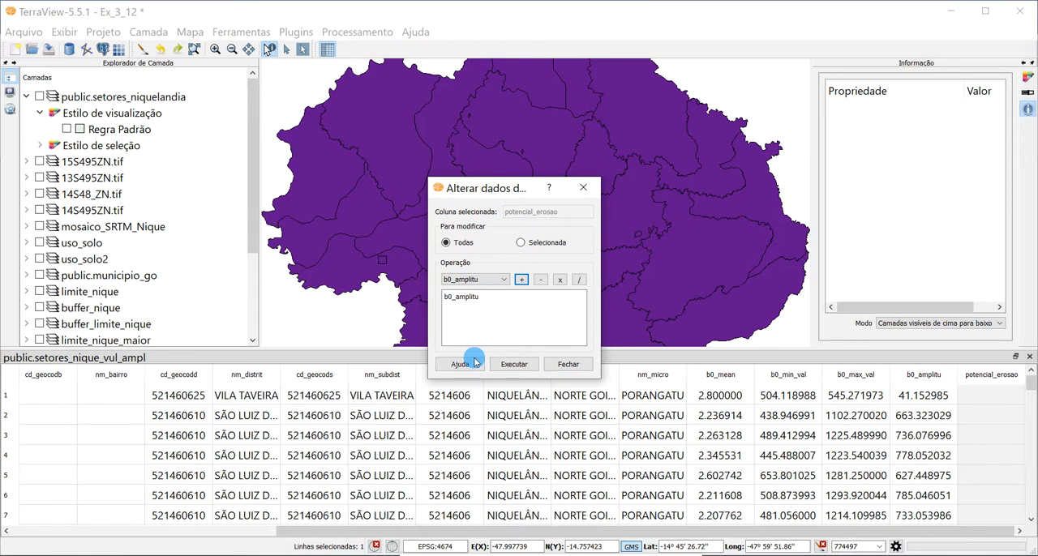
- Multiply b0_amplitu by 3 in the expression, enclose the product in parentheses and append a plus sign
left_click(561, 281)
left_click(505, 302)
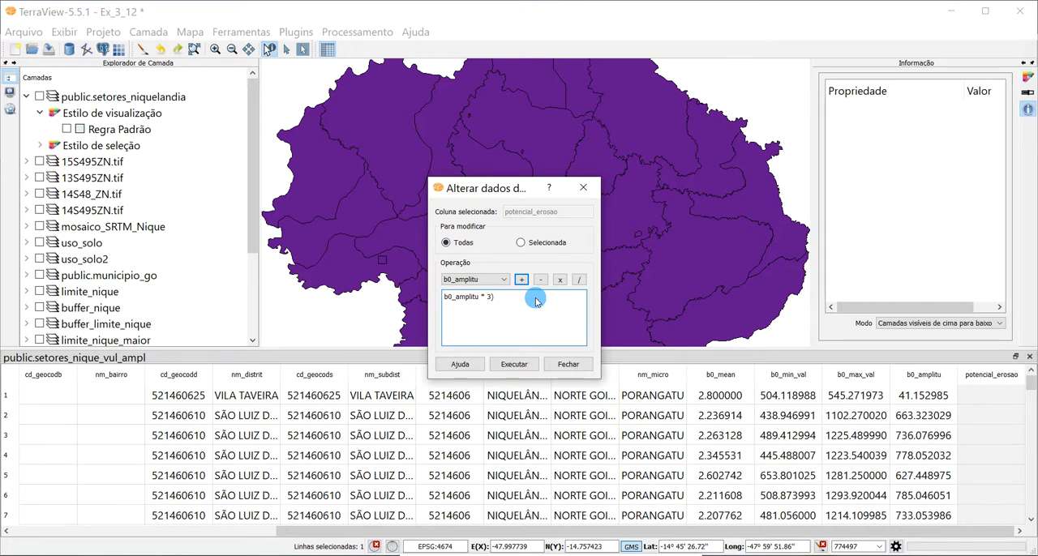
type("(")
left_click(538, 300)
left_click(522, 279)
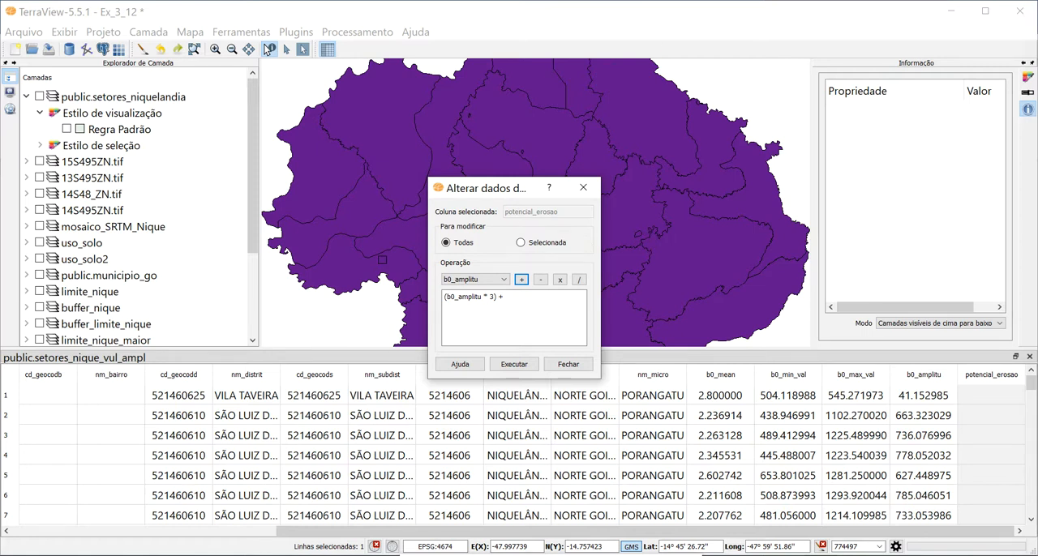
- Add b0_mean as the second operand and enclose the whole sum in parentheses, giving ((b0_amplitu * 3) + b0_mean)
left_click(502, 282)
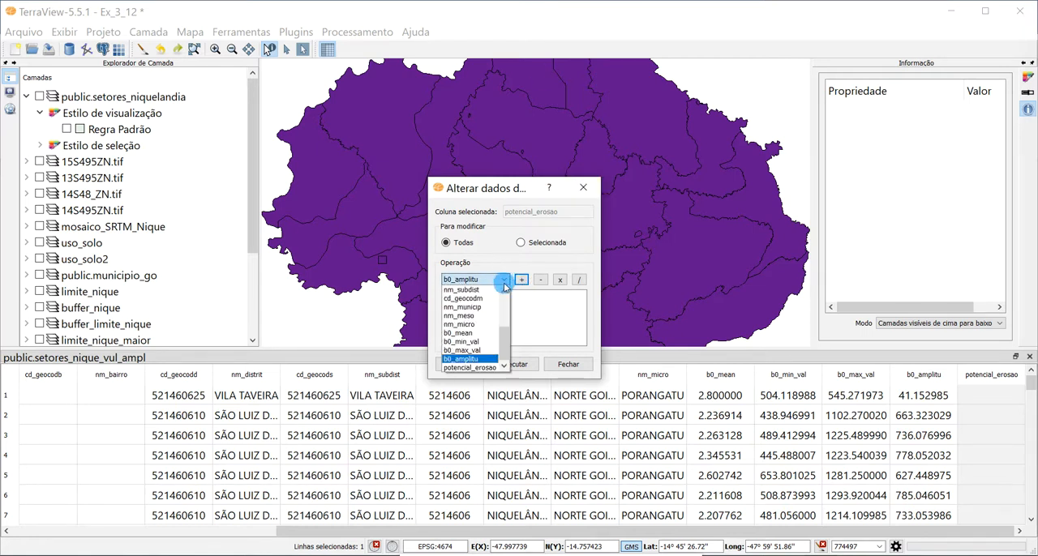
left_click(472, 333)
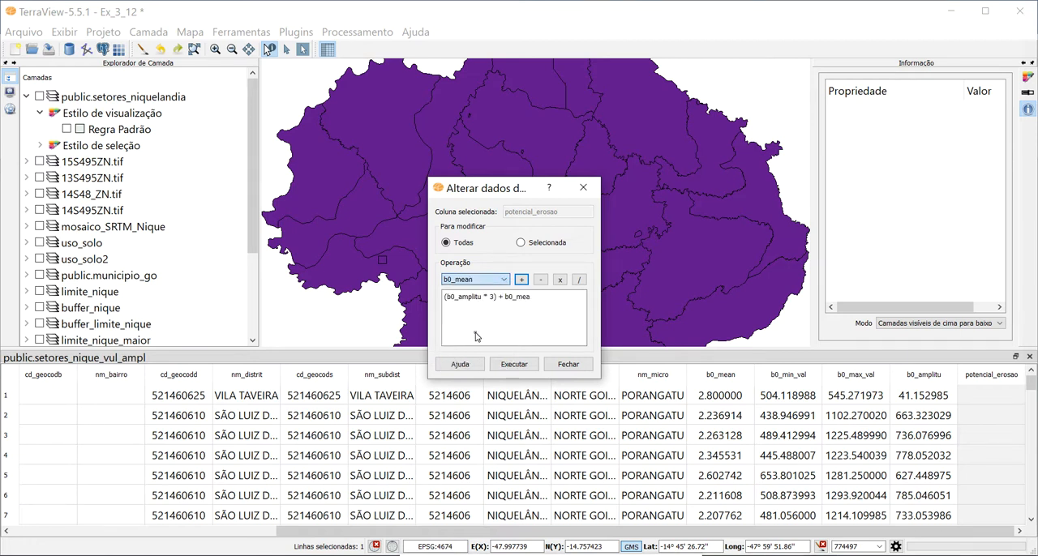
left_click(555, 302)
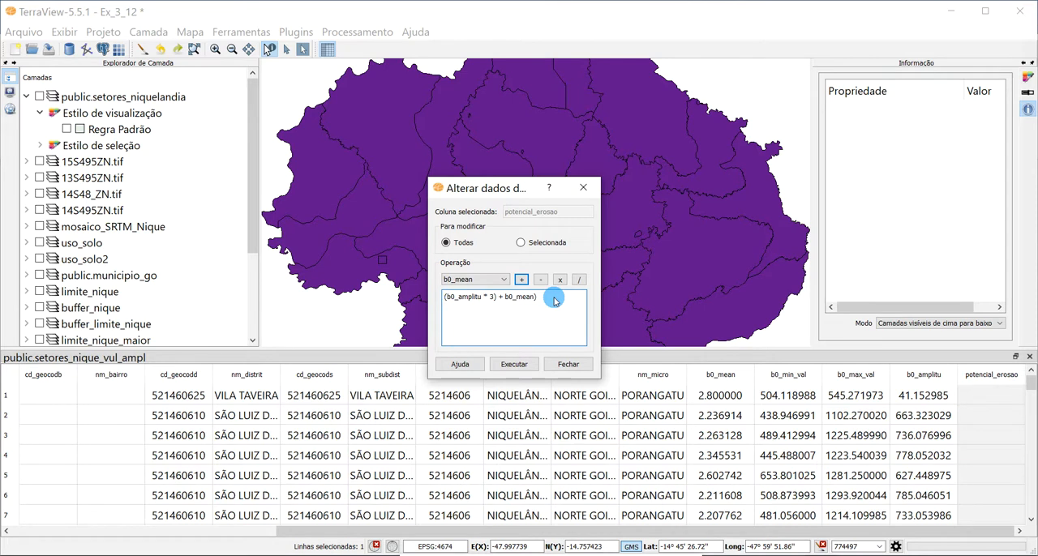
type("(")
left_click(555, 300)
- Complete the expression as ((b0_amplitu * 3 / 785) + b0_mean) / 2 and execute it to fill potencial_erosao
left_click(497, 298)
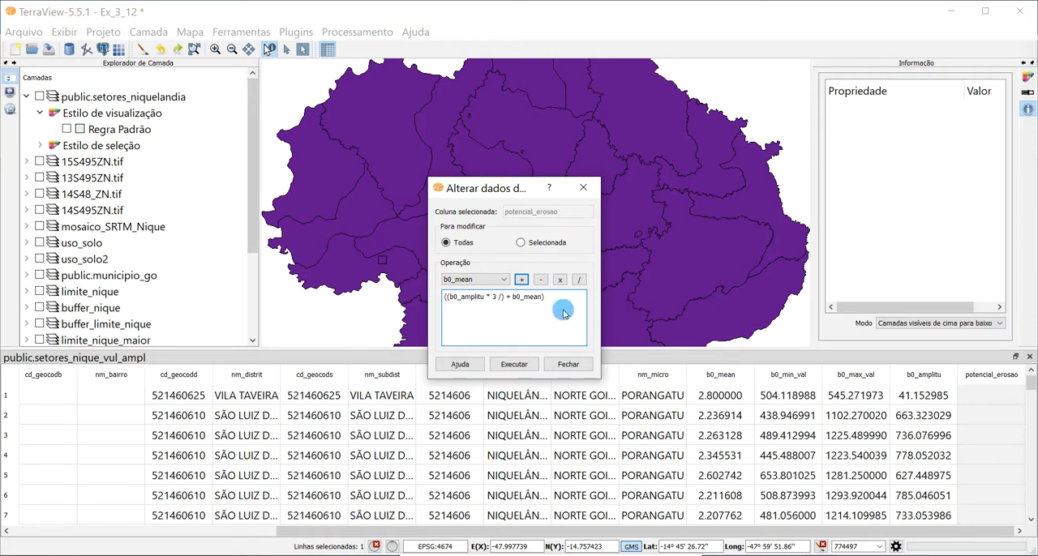
type("/ 785")
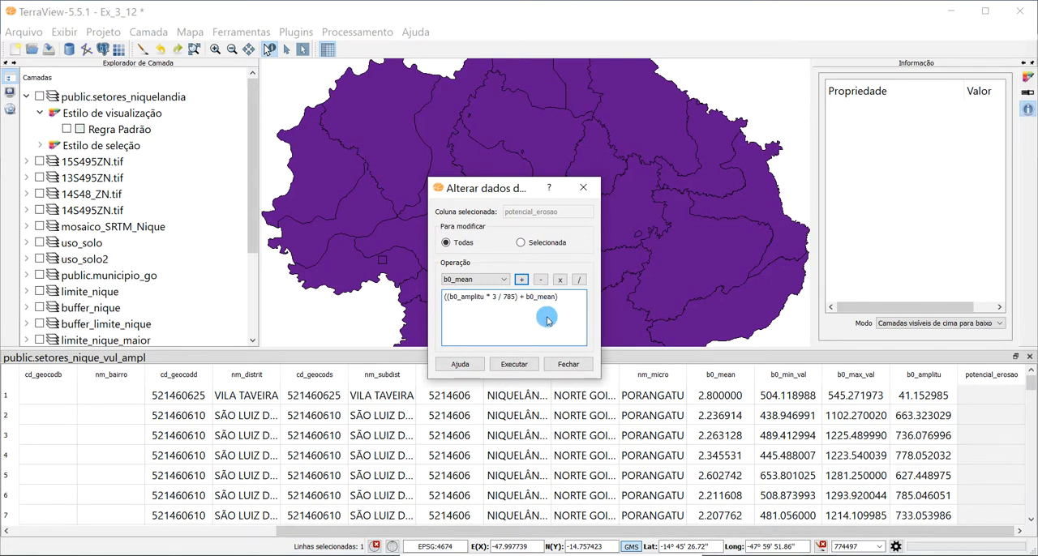
left_click(575, 300)
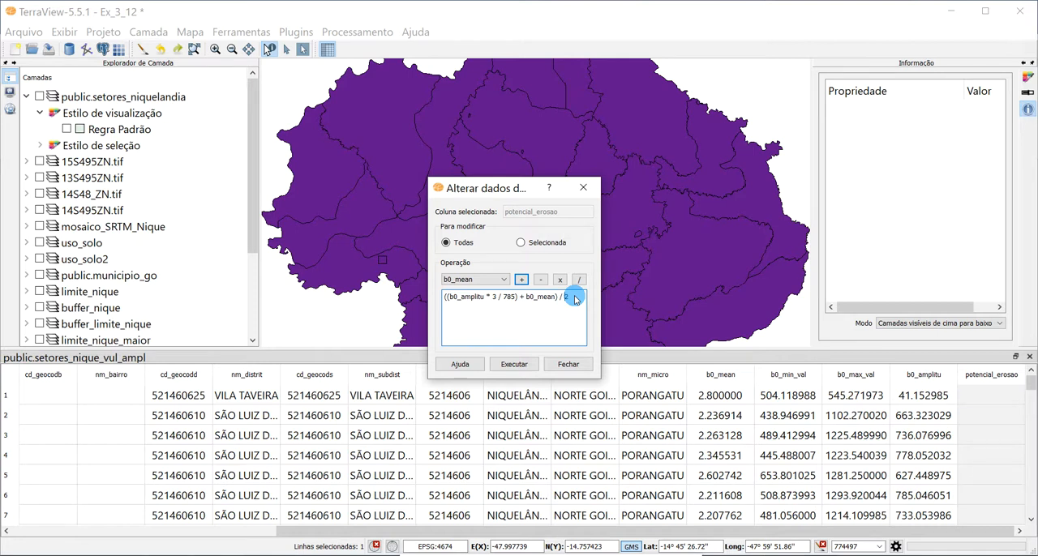
left_click(512, 366)
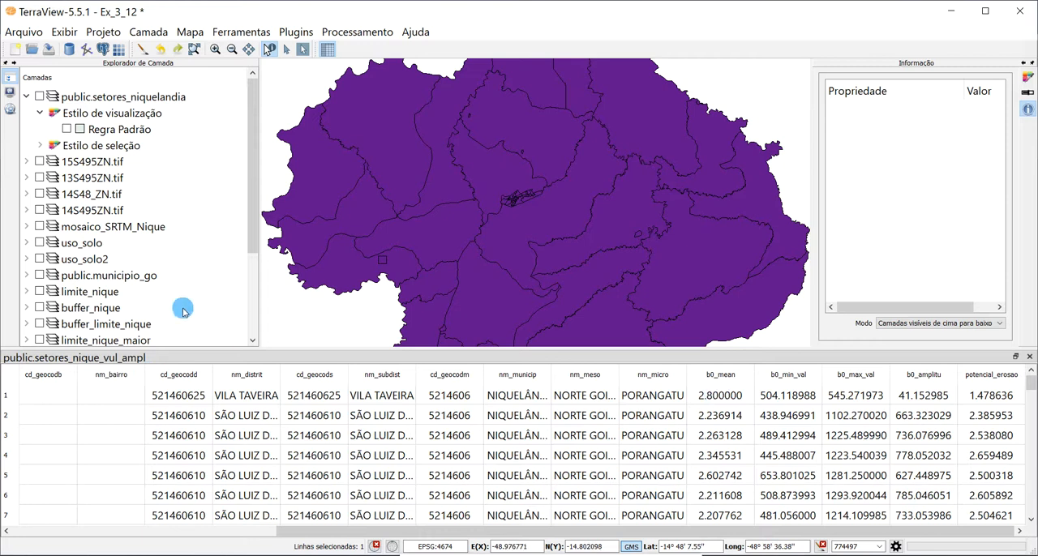
- Start editing the legend of the public.setores_nique_vul_ampl layer with type Quantil, 6 slices and precision 2
scroll(208, 278, "down", 2)
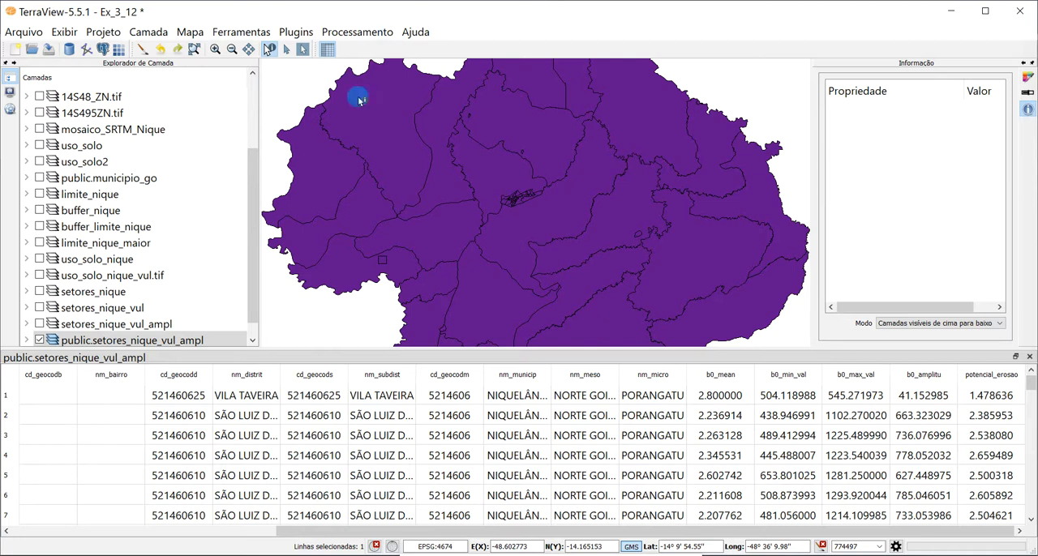
left_click(157, 341)
right_click(157, 341)
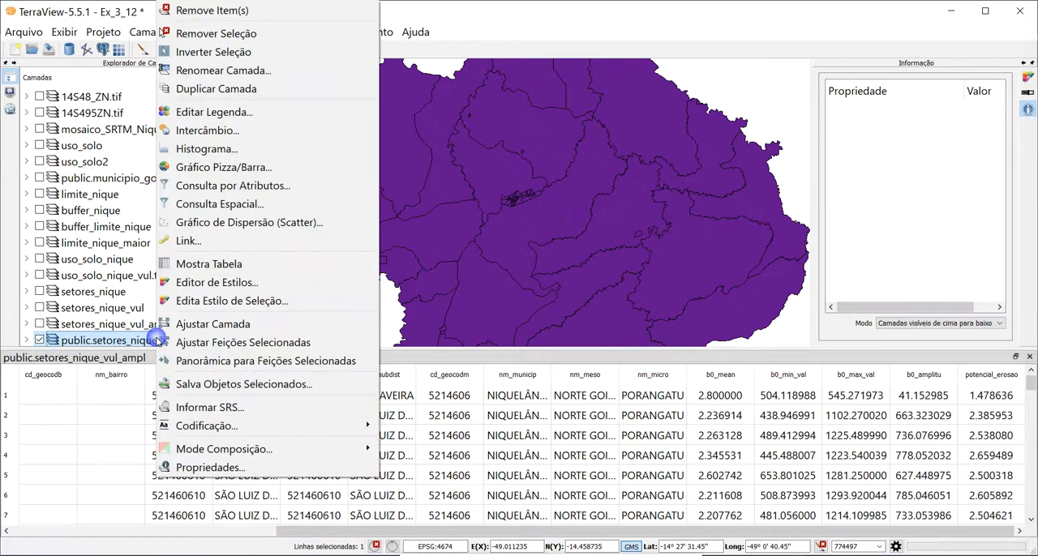
left_click(235, 112)
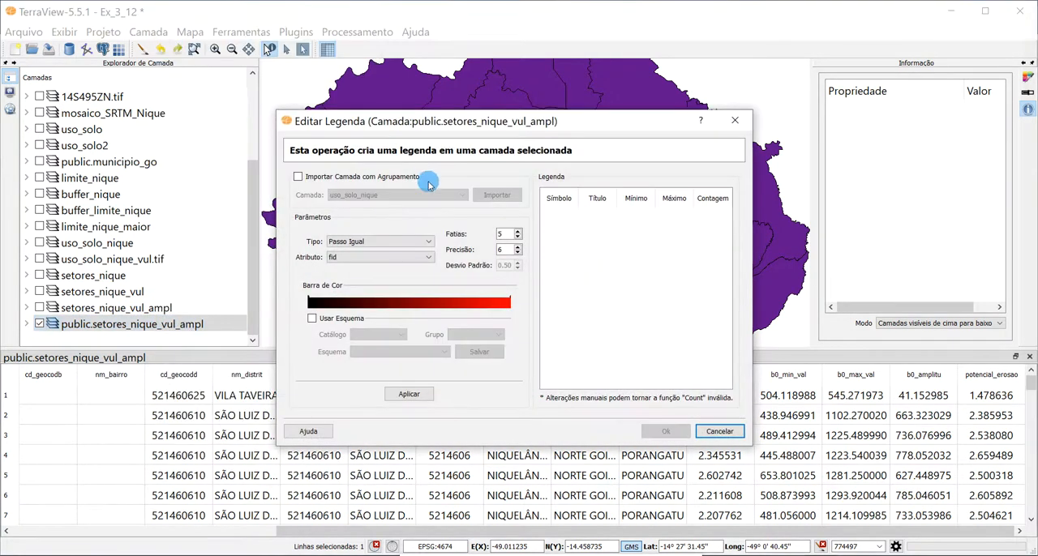
left_click(347, 243)
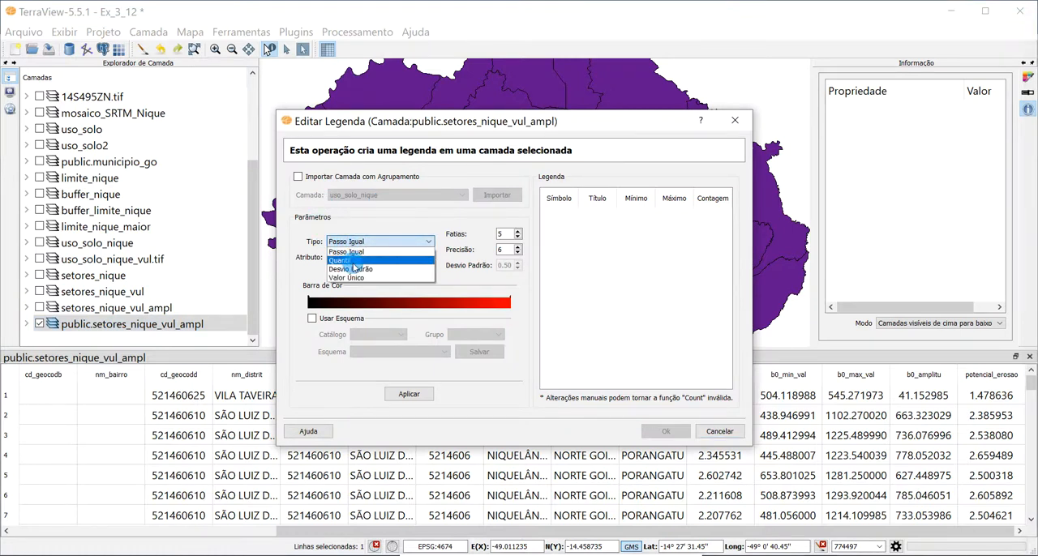
left_click(342, 260)
left_click(517, 231)
left_click(518, 253)
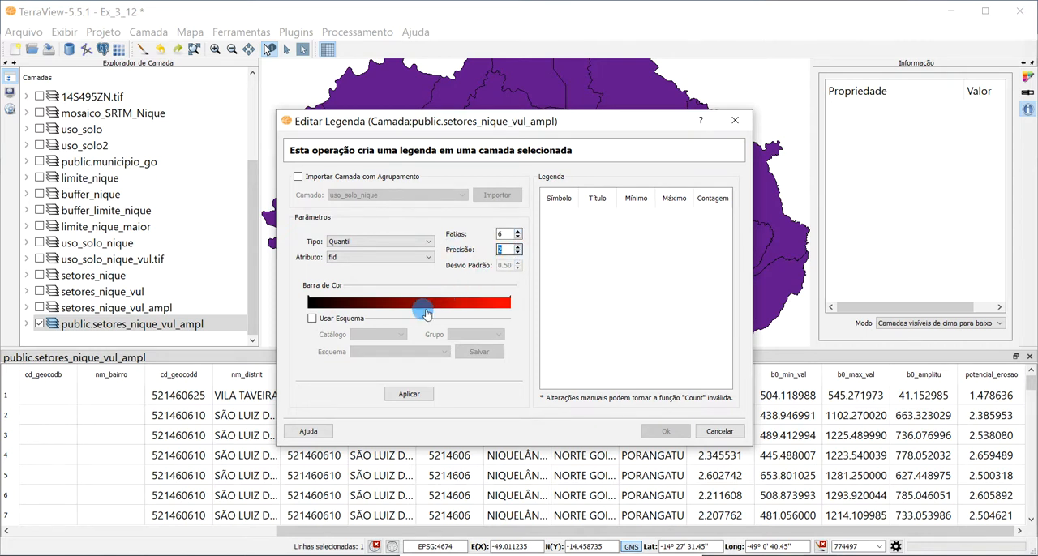
- Enable the use of a colour scheme for the legend and choose potencial_erosao as its attribute
left_click(316, 319)
left_click(313, 319)
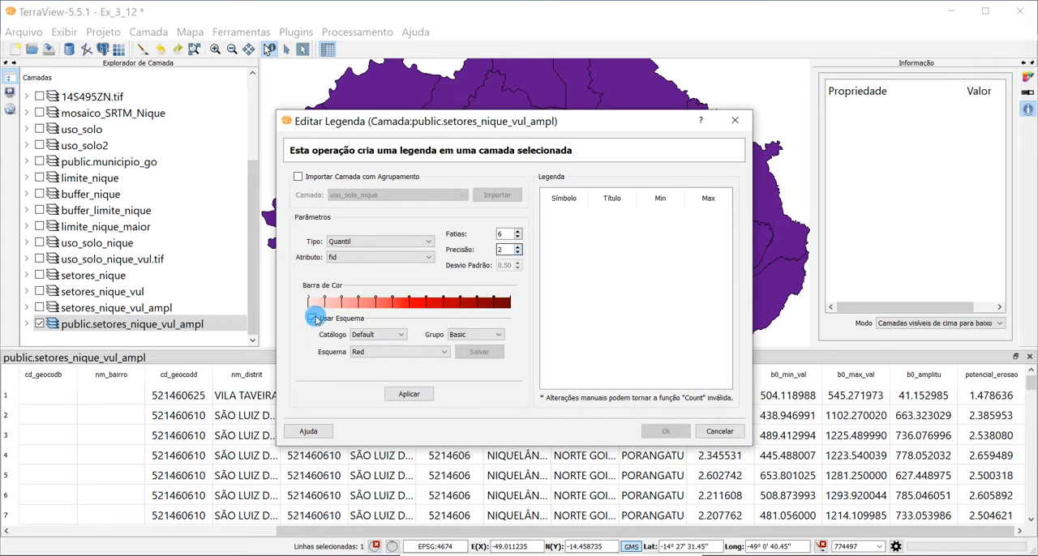
left_click(349, 257)
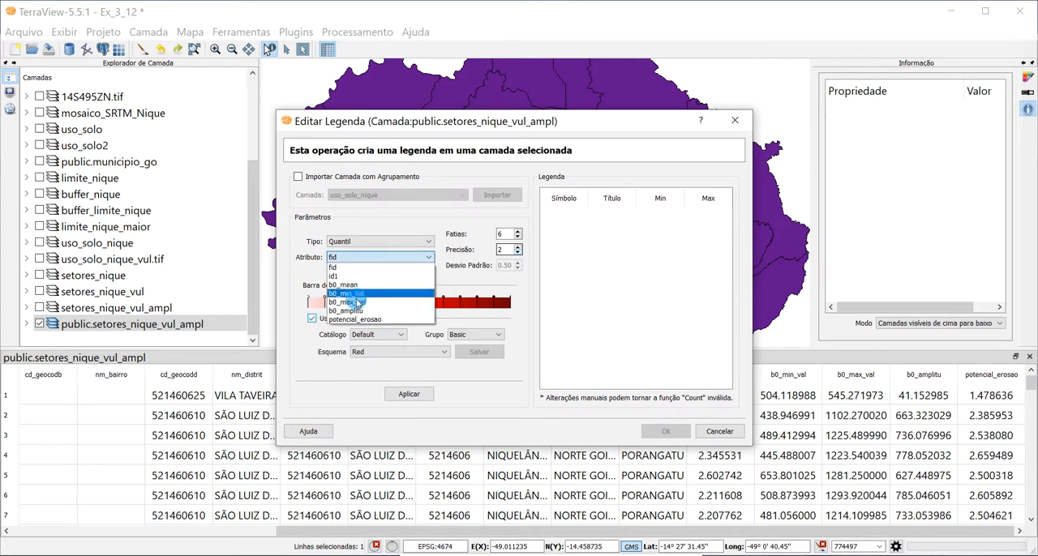
left_click(370, 320)
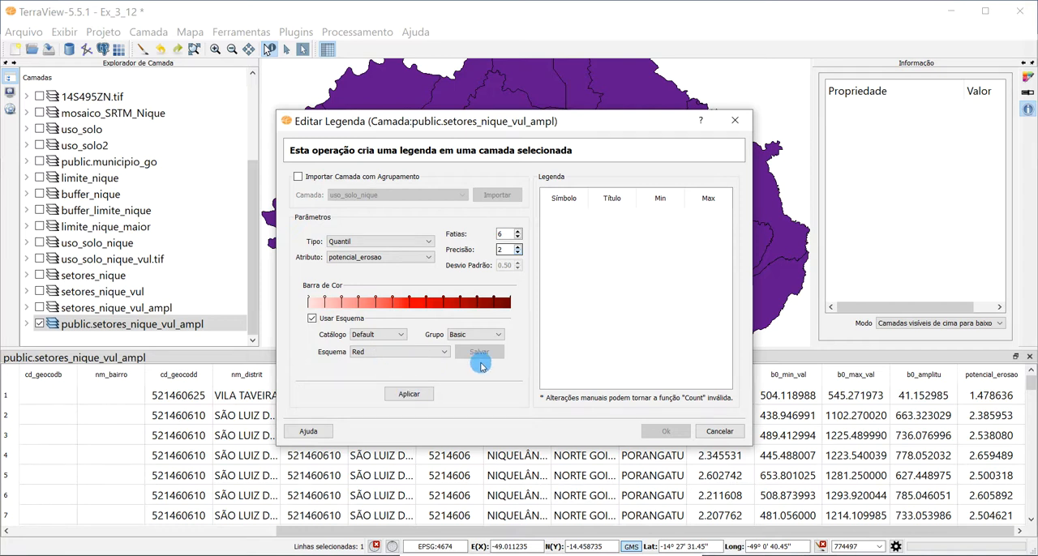
- Choose the Yellow-Orange-Red scheme from the Composition group, generate the legend classes and apply them to the layer
left_click(477, 335)
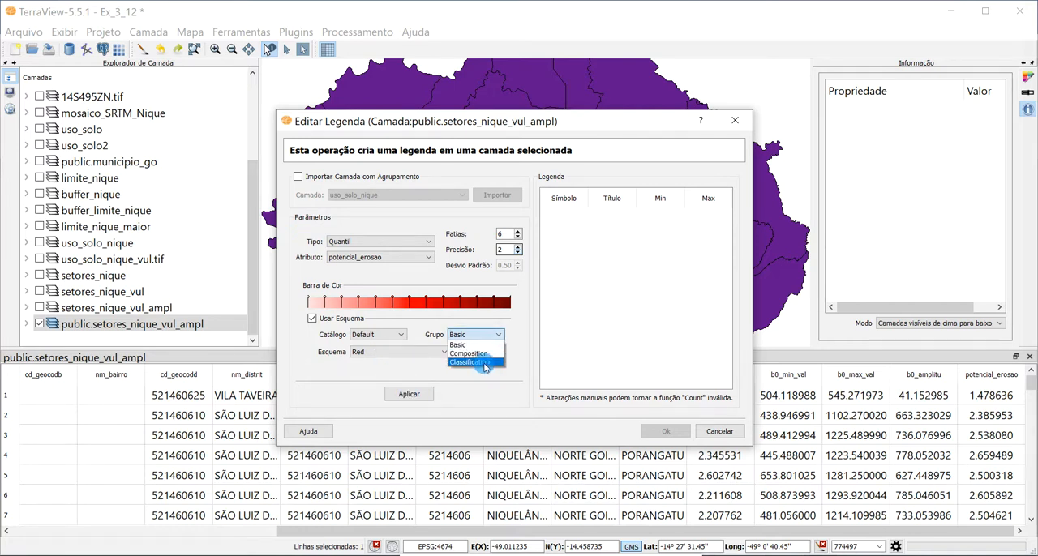
left_click(480, 354)
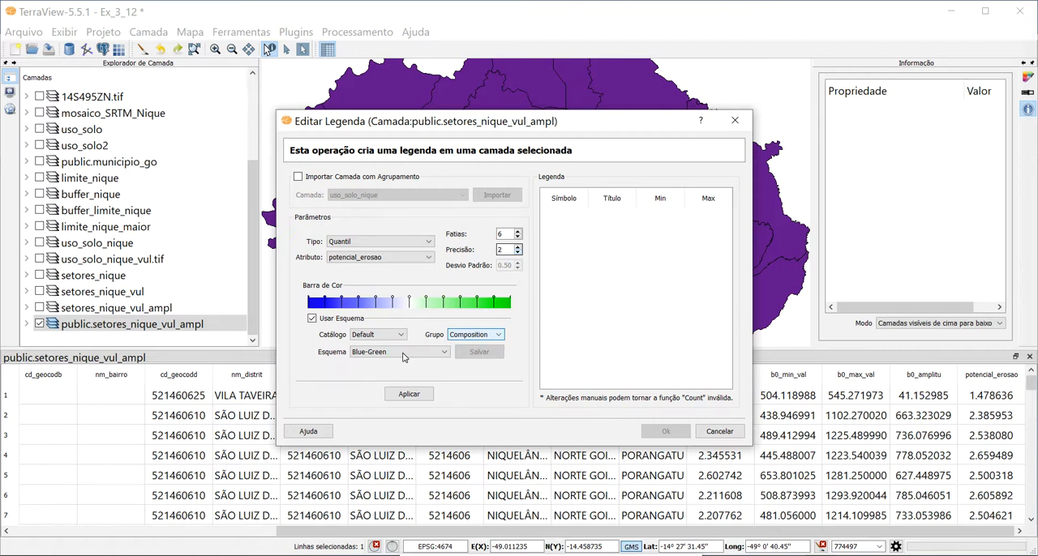
left_click(399, 352)
scroll(404, 423, "down", 3)
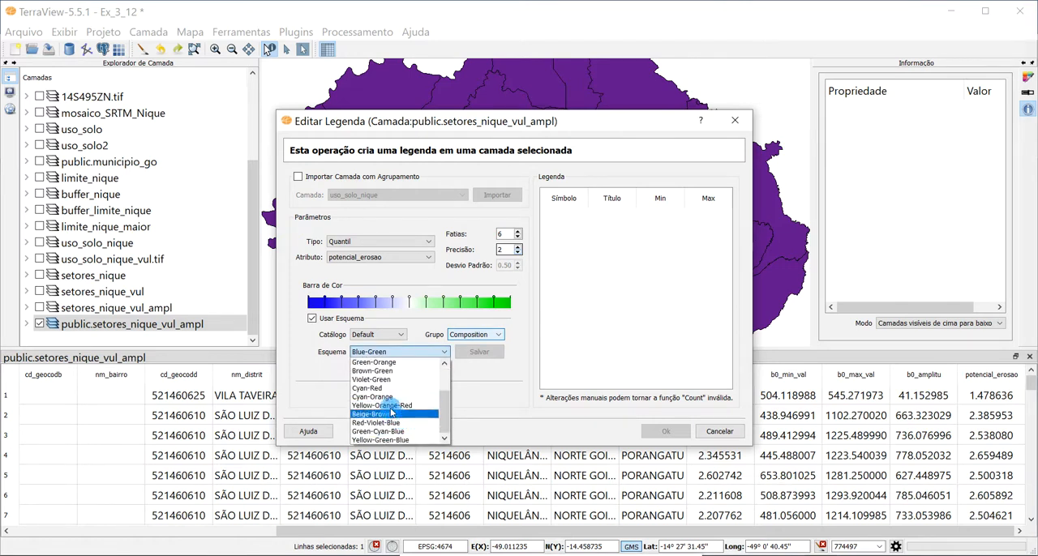
left_click(394, 402)
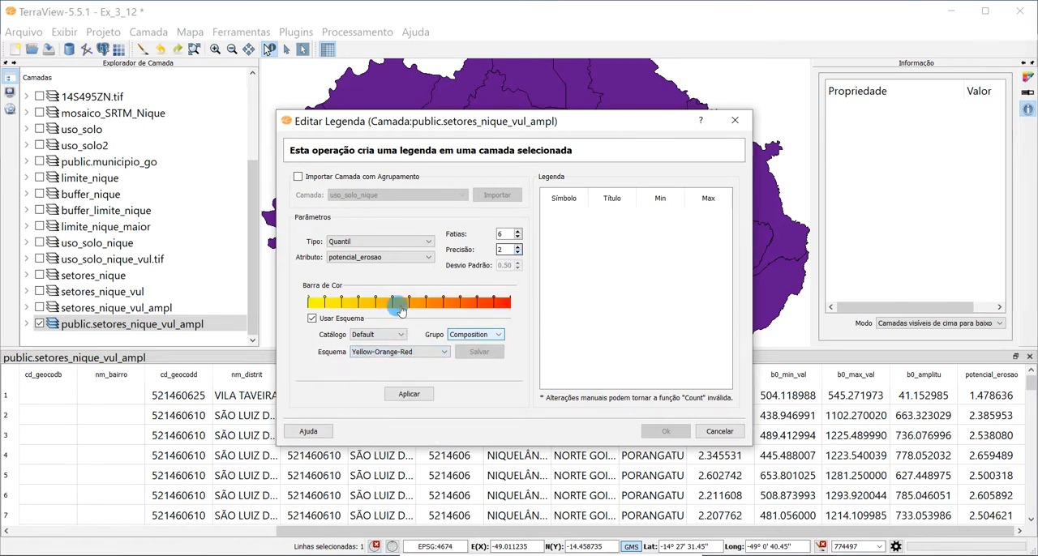
left_click(409, 395)
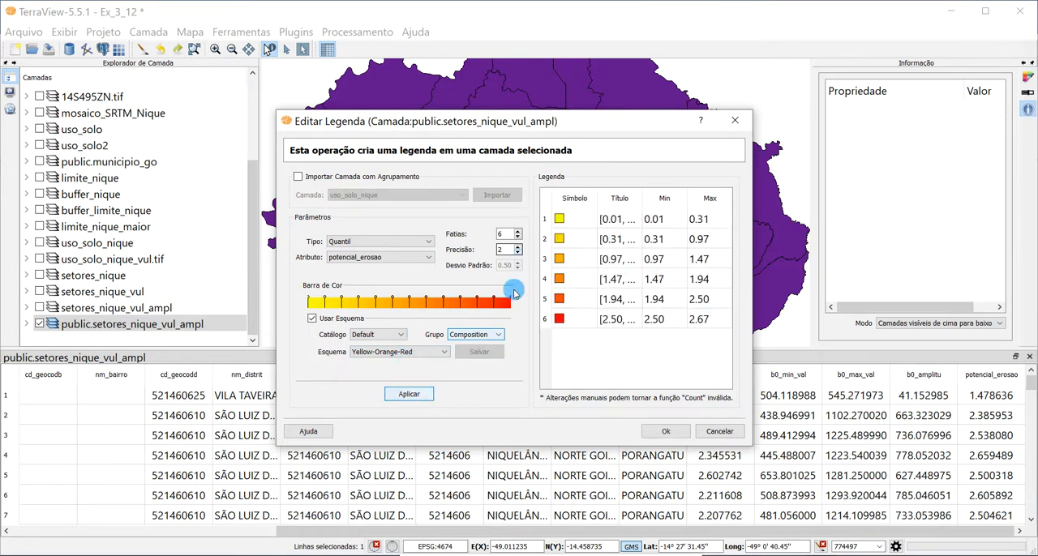
left_click(664, 433)
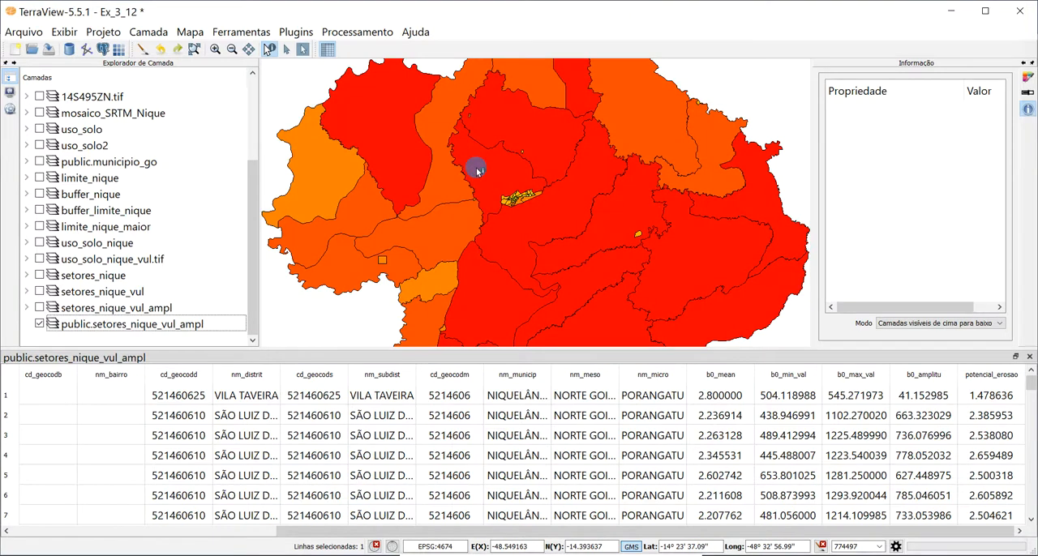
- Fit the whole municipality in the map view and show the geographic grid over it
scroll(542, 168, "down", 1)
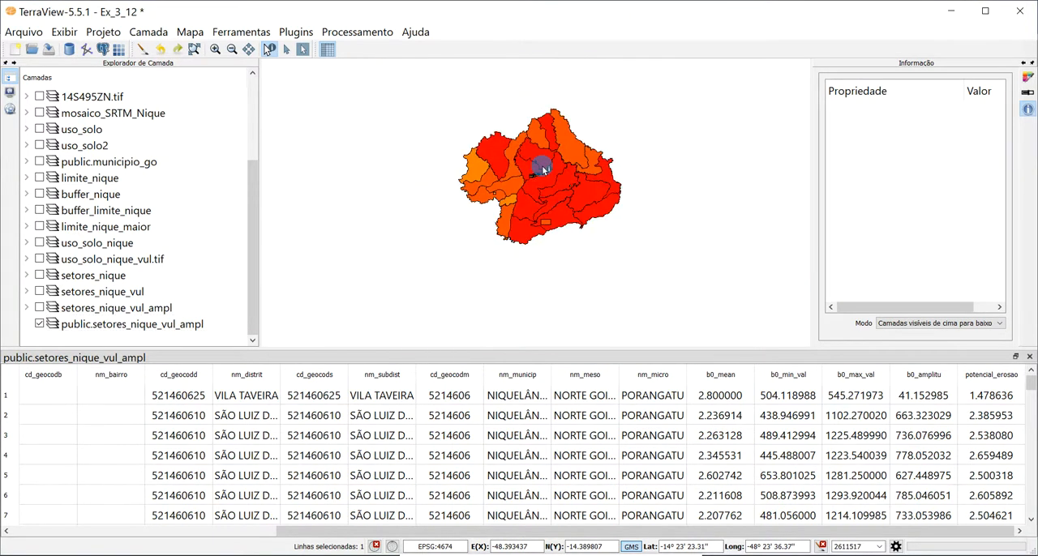
scroll(542, 169, "down", 1)
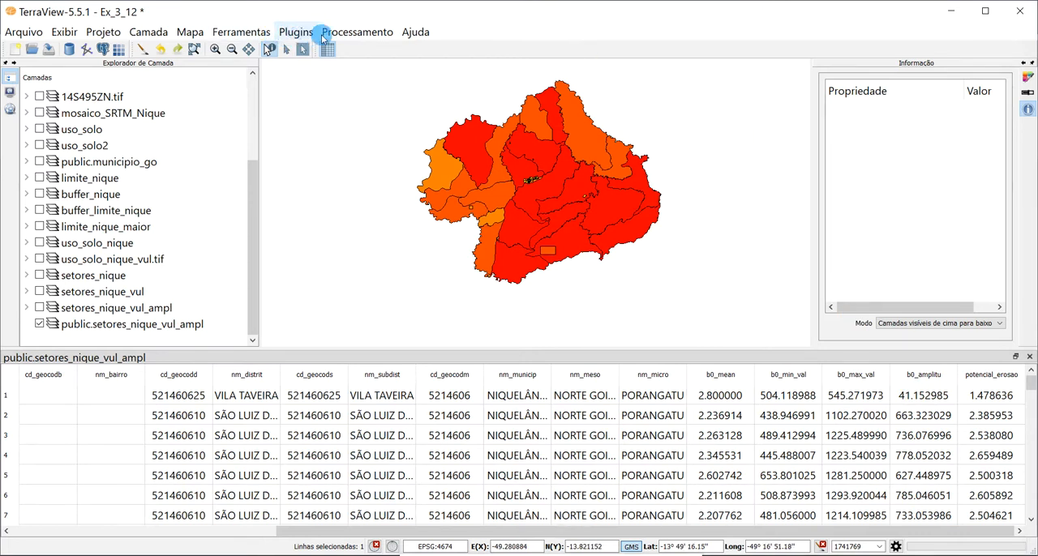
right_click(341, 189)
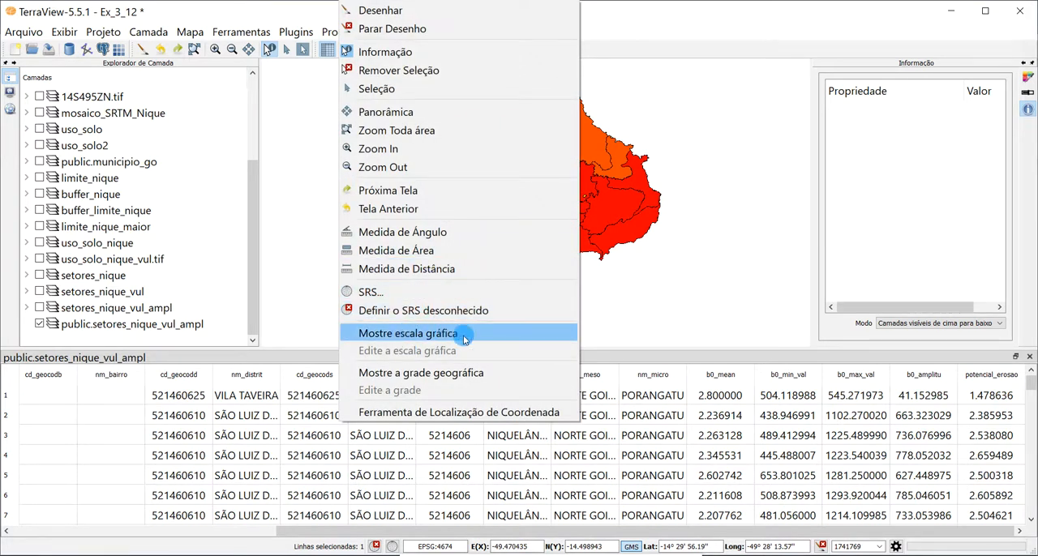
left_click(424, 372)
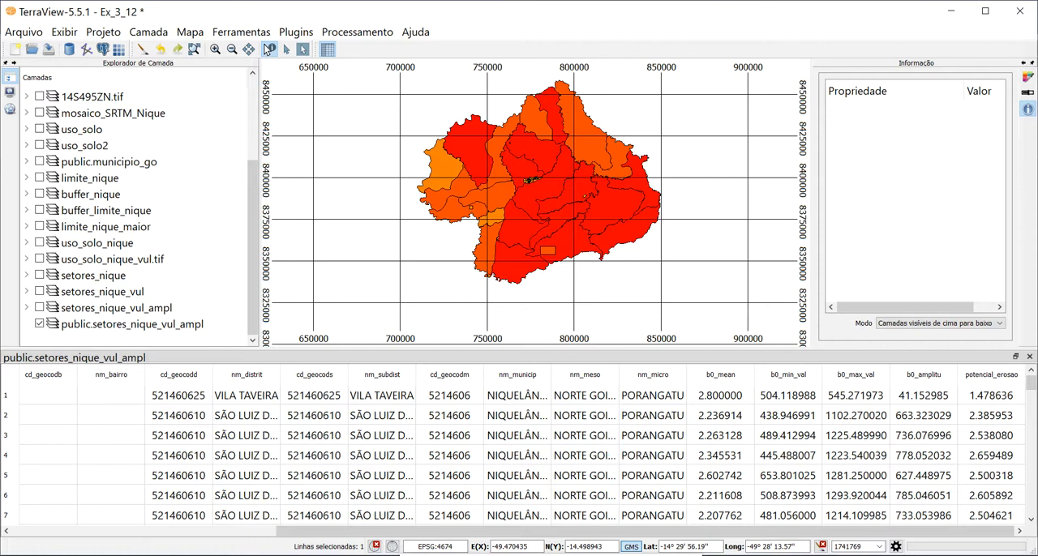
- Expand the public.setores_nique_vul_ampl layer and its Quantil grouping style to show all legend classes
scroll(658, 82, "up", 2)
scroll(657, 82, "down", 2)
left_click(27, 324)
scroll(89, 294, "down", 1)
left_click(40, 323)
scroll(89, 280, "down", 1)
left_click(40, 291)
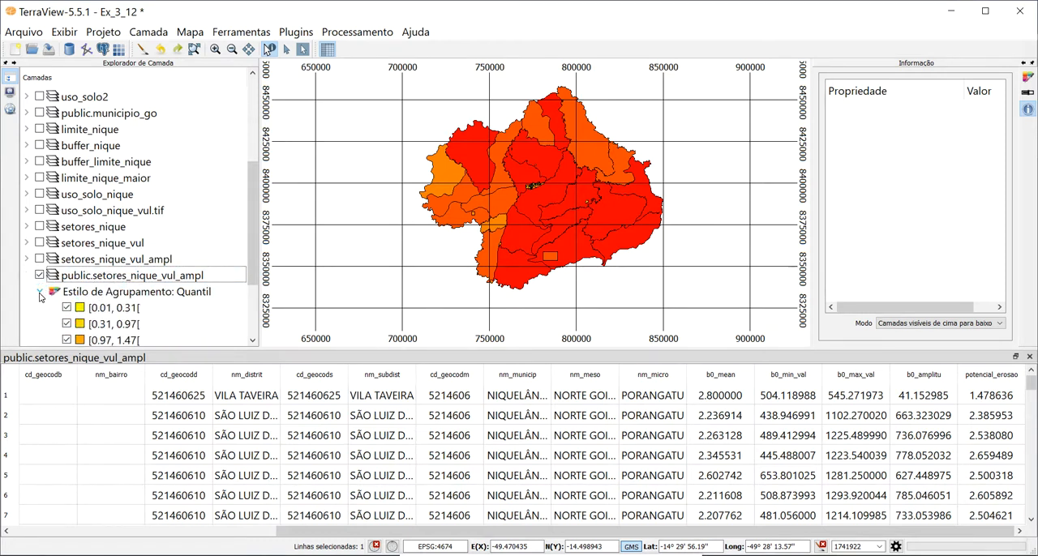
scroll(138, 239, "down", 1)
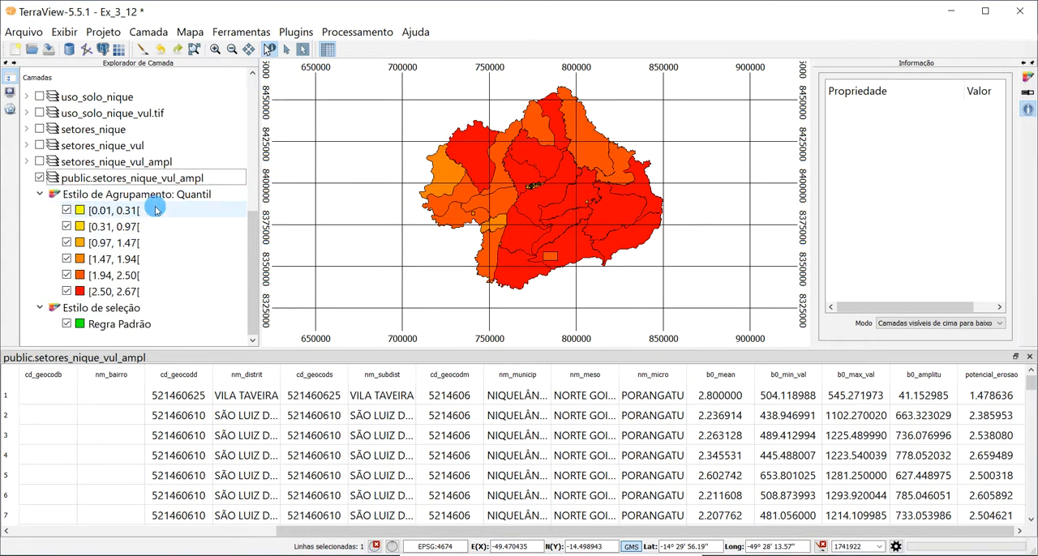